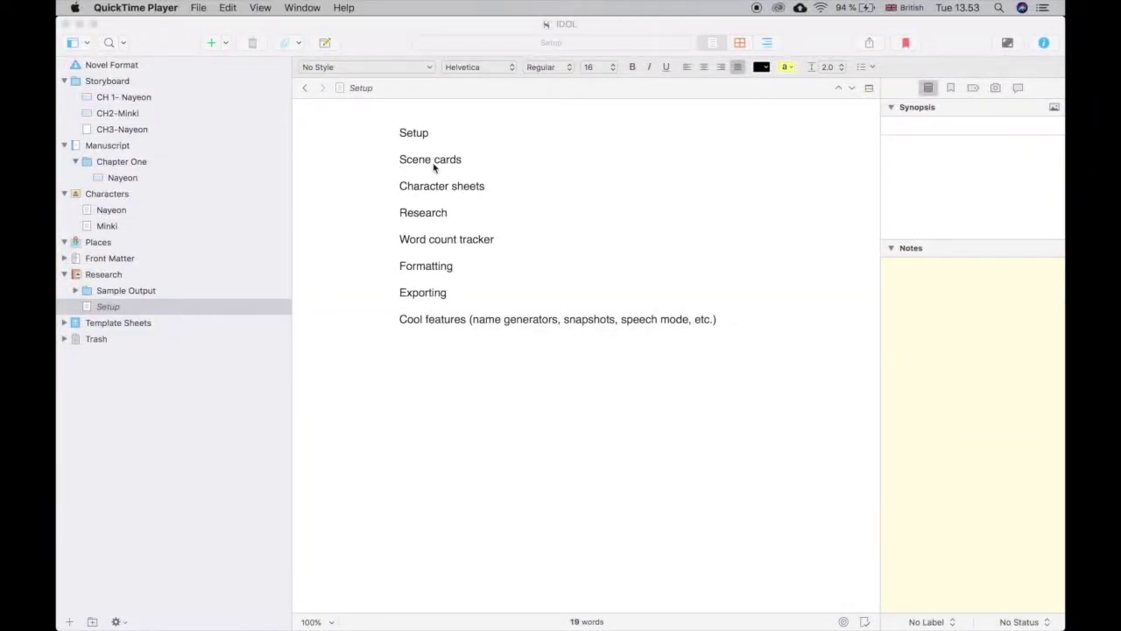
# Go through the topics listed in the Setup document, from Setup to Cool features.
pyautogui.click(467, 26)
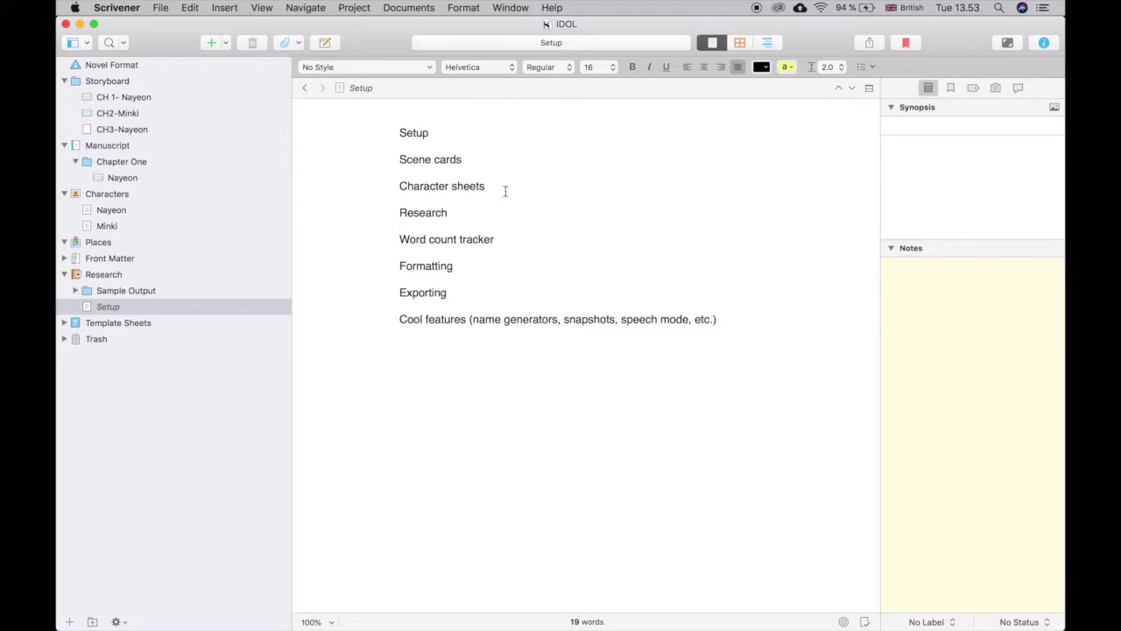
pyautogui.press('super+a')
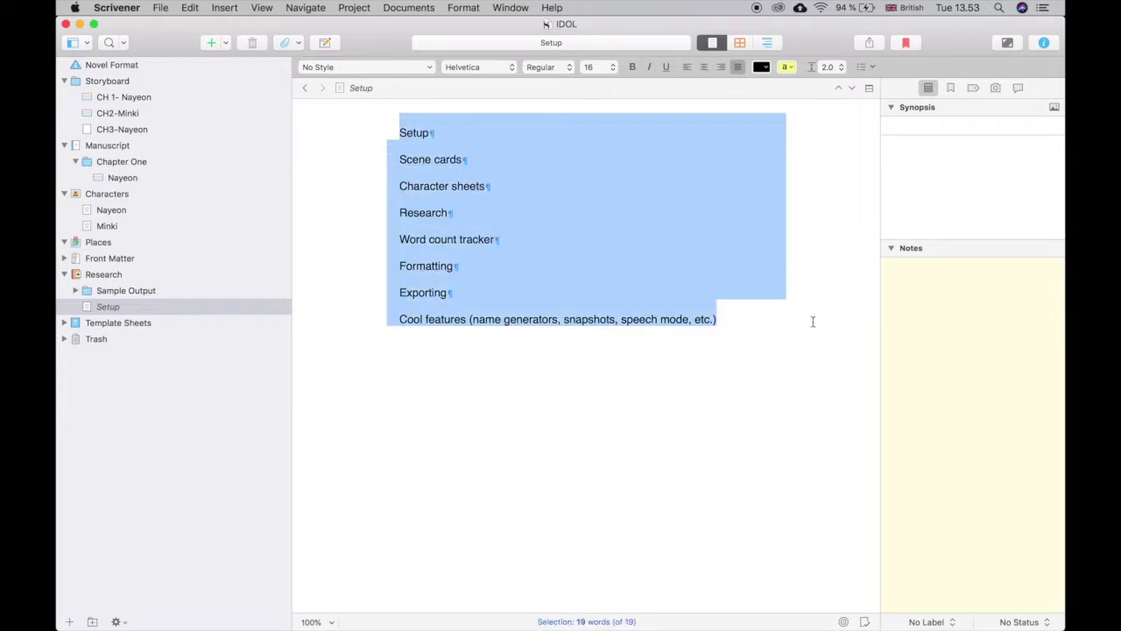
pyautogui.click(541, 220)
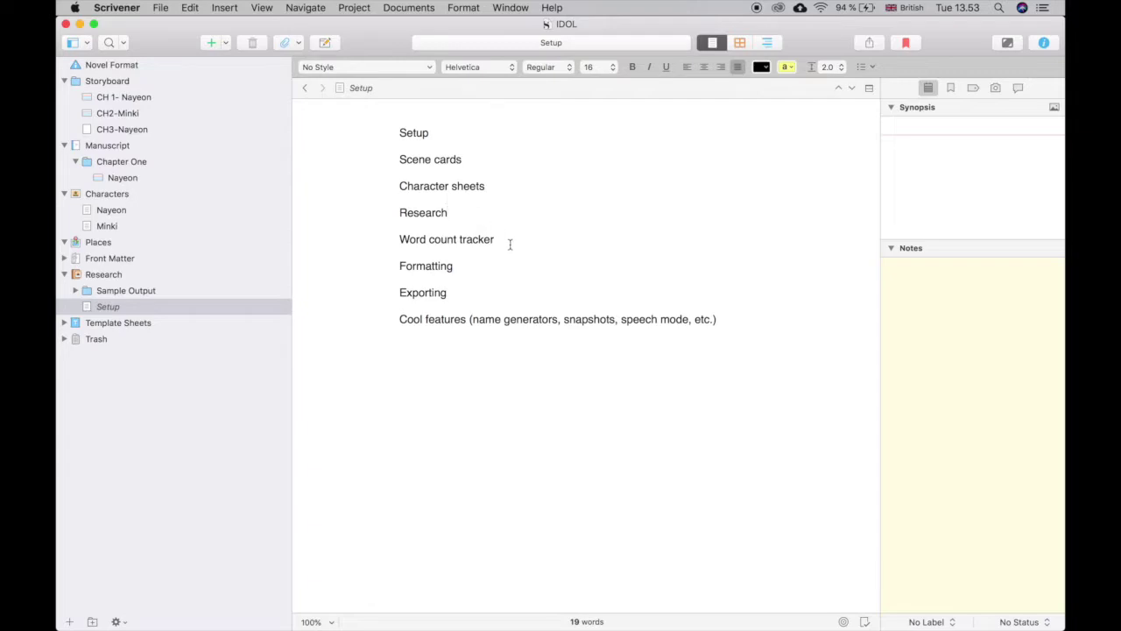
pyautogui.click(465, 263)
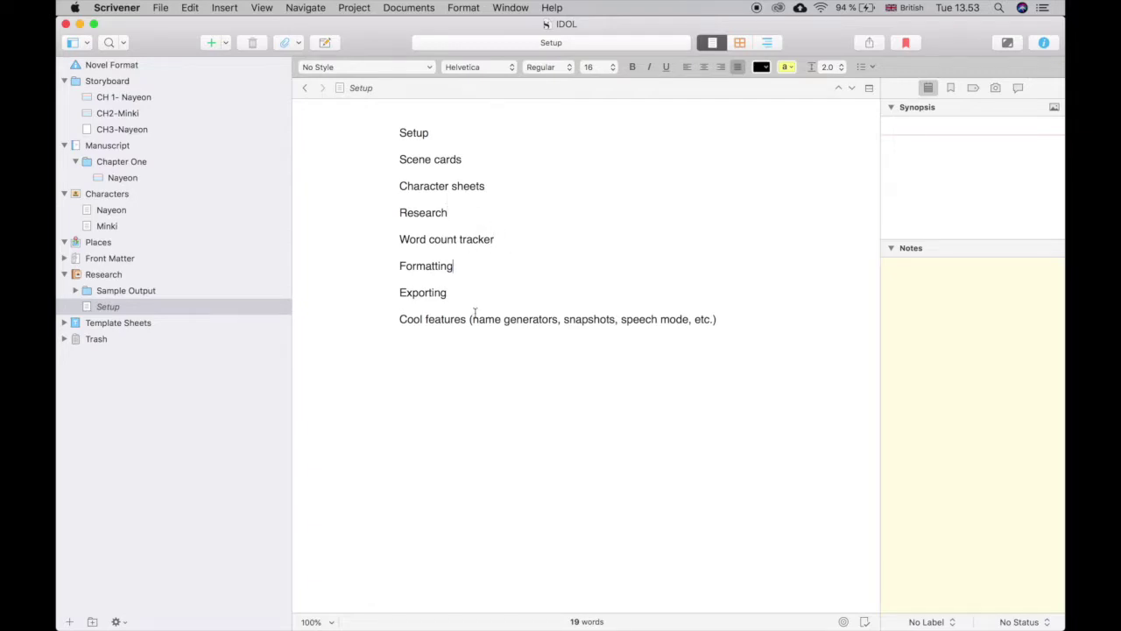
pyautogui.click(706, 318)
pyautogui.click(396, 132)
pyautogui.moveTo(397, 131); pyautogui.dragTo(768, 315)
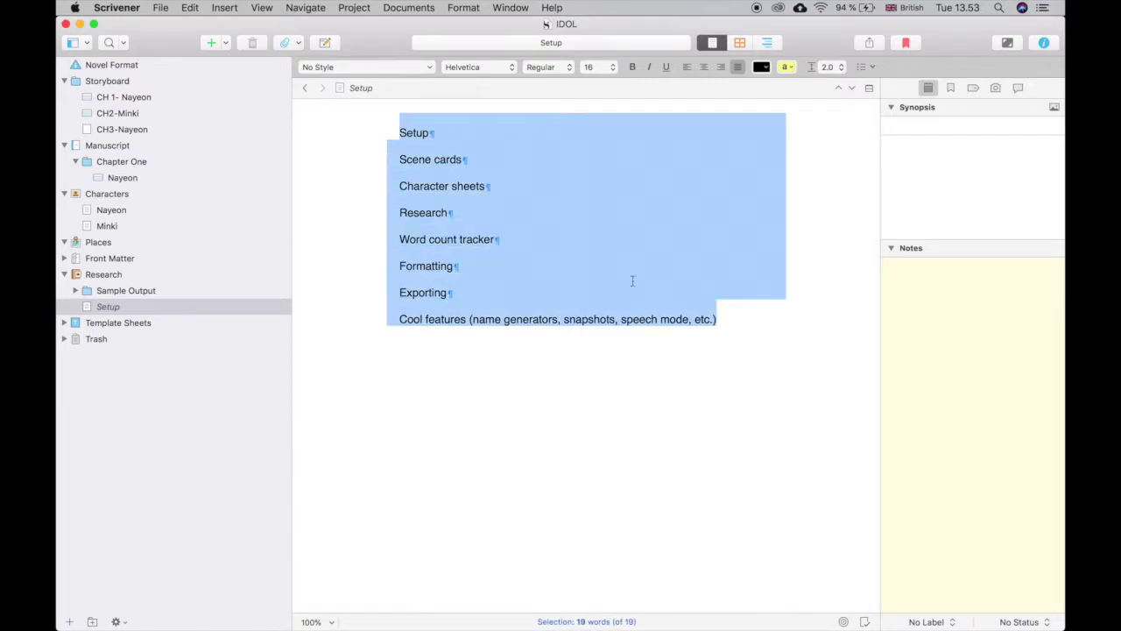
pyautogui.click(522, 243)
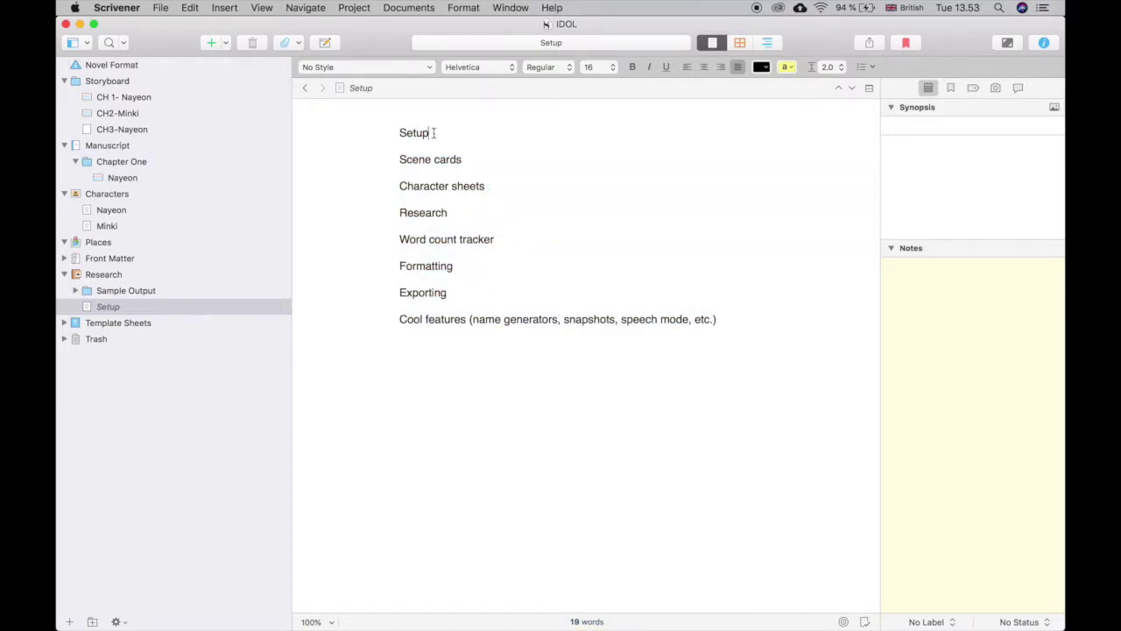
pyautogui.click(460, 212)
pyautogui.click(465, 265)
pyautogui.click(465, 293)
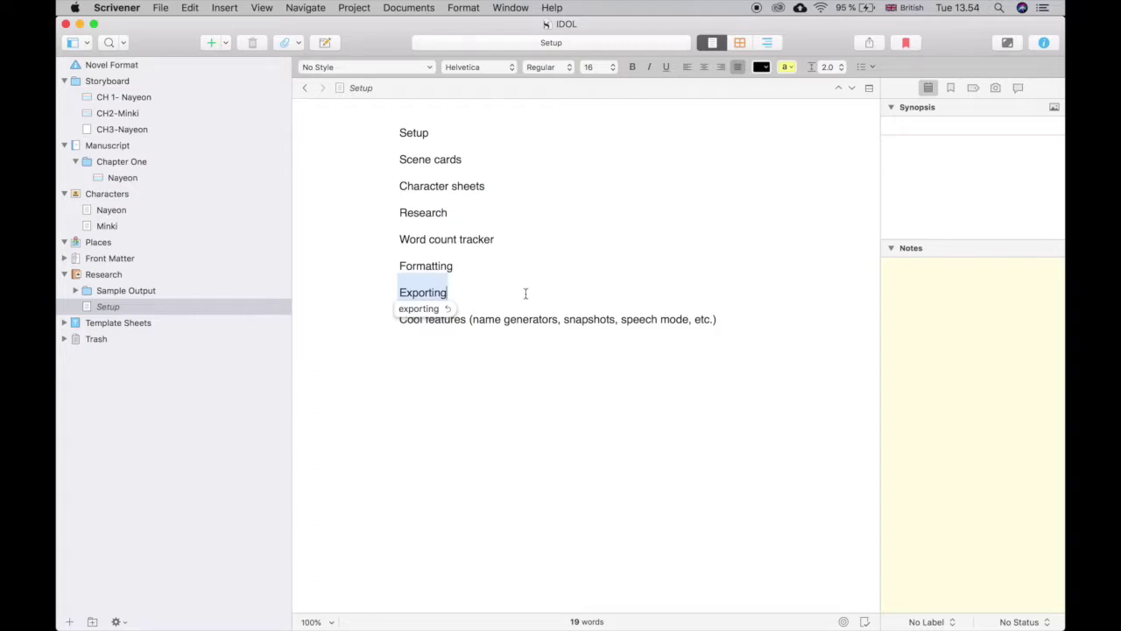
pyautogui.click(564, 321)
pyautogui.moveTo(393, 322); pyautogui.dragTo(820, 318)
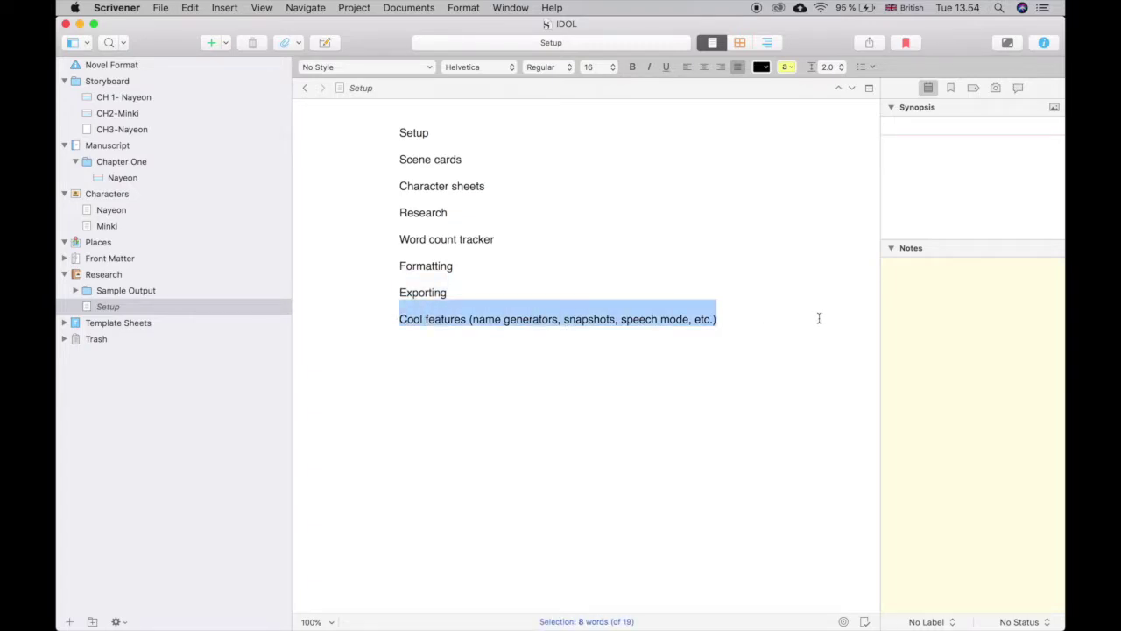
pyautogui.click(747, 319)
pyautogui.click(486, 292)
pyautogui.click(724, 319)
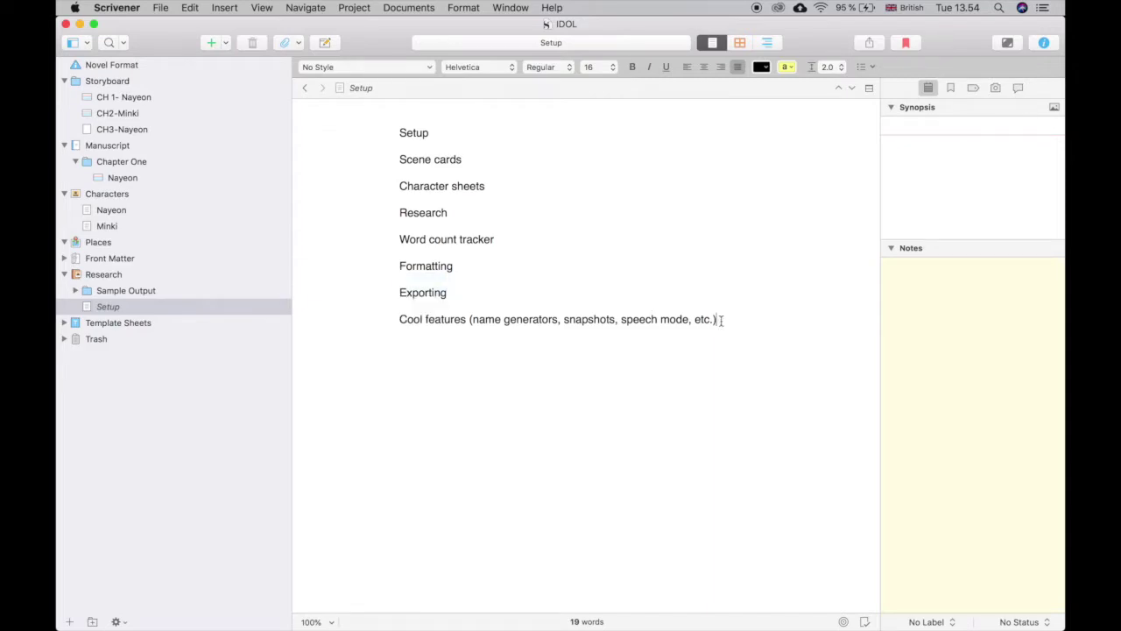
pyautogui.moveTo(397, 319); pyautogui.dragTo(749, 319)
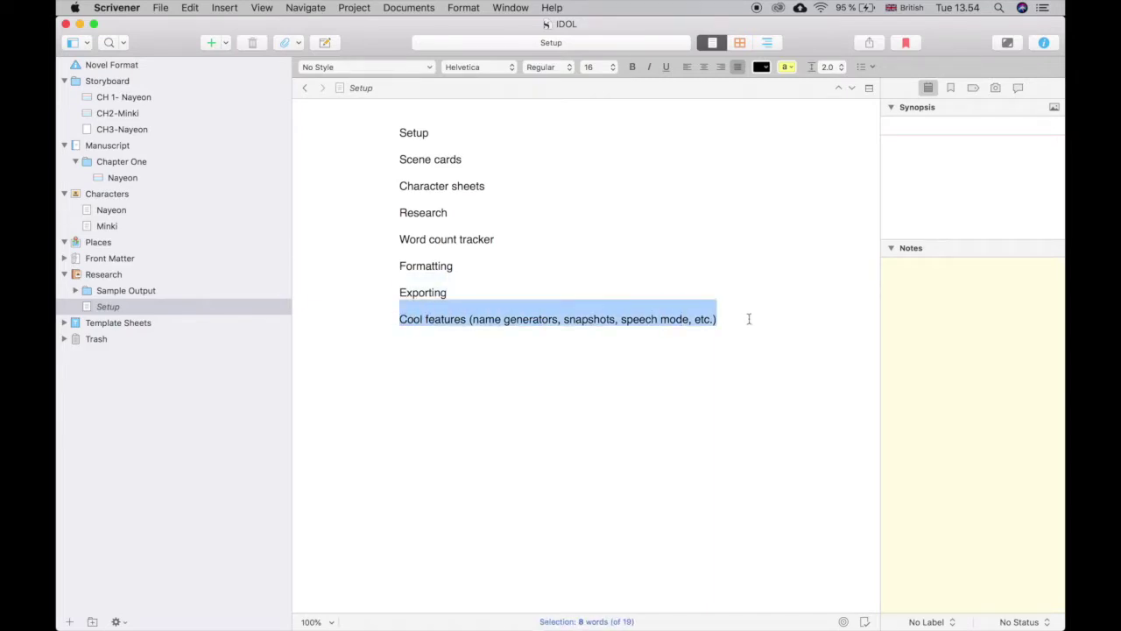
pyautogui.click(592, 269)
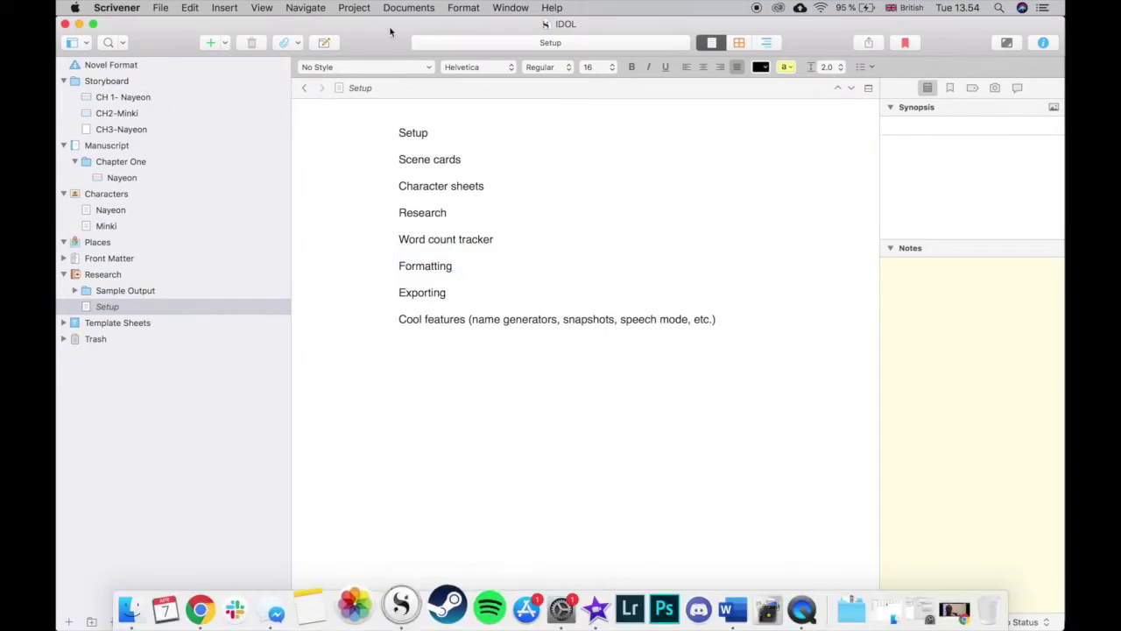
# Browse the Blank, Fiction, Non-Fiction, Scriptwriting and Miscellaneous new-project templates, and close the chooser without creating a project.
pyautogui.click(158, 8)
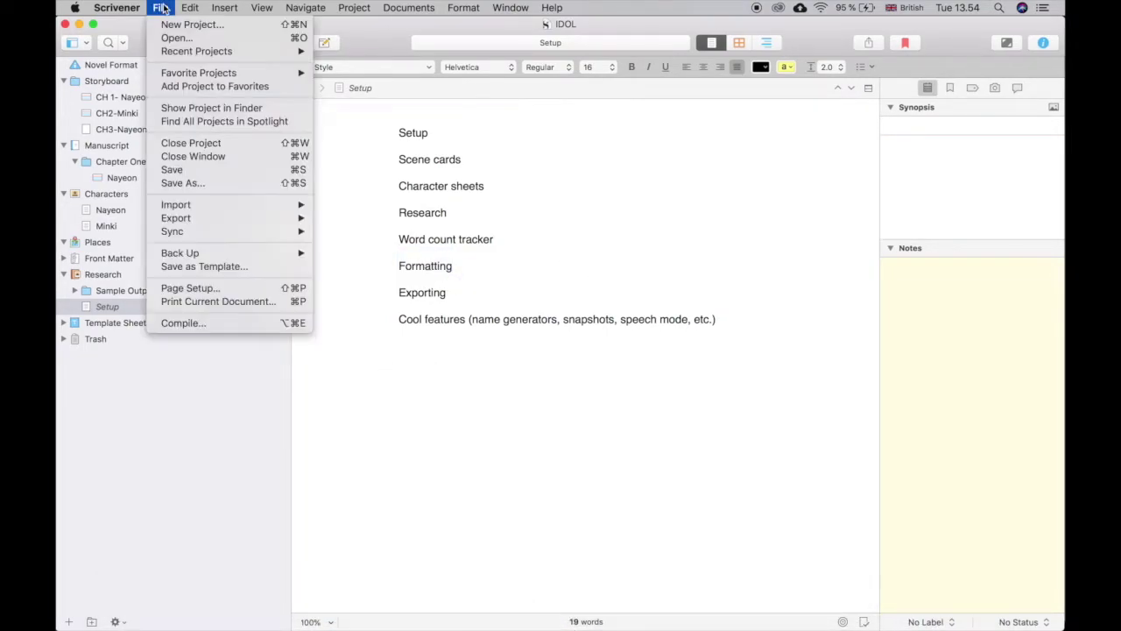
pyautogui.click(235, 26)
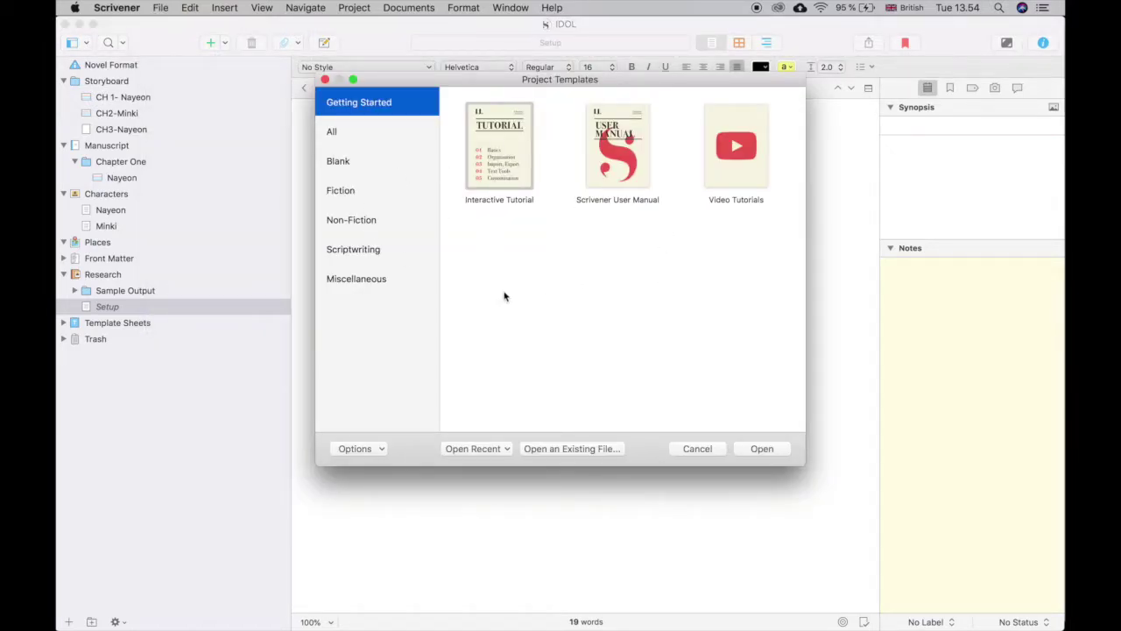
pyautogui.click(380, 164)
pyautogui.click(392, 193)
pyautogui.click(392, 224)
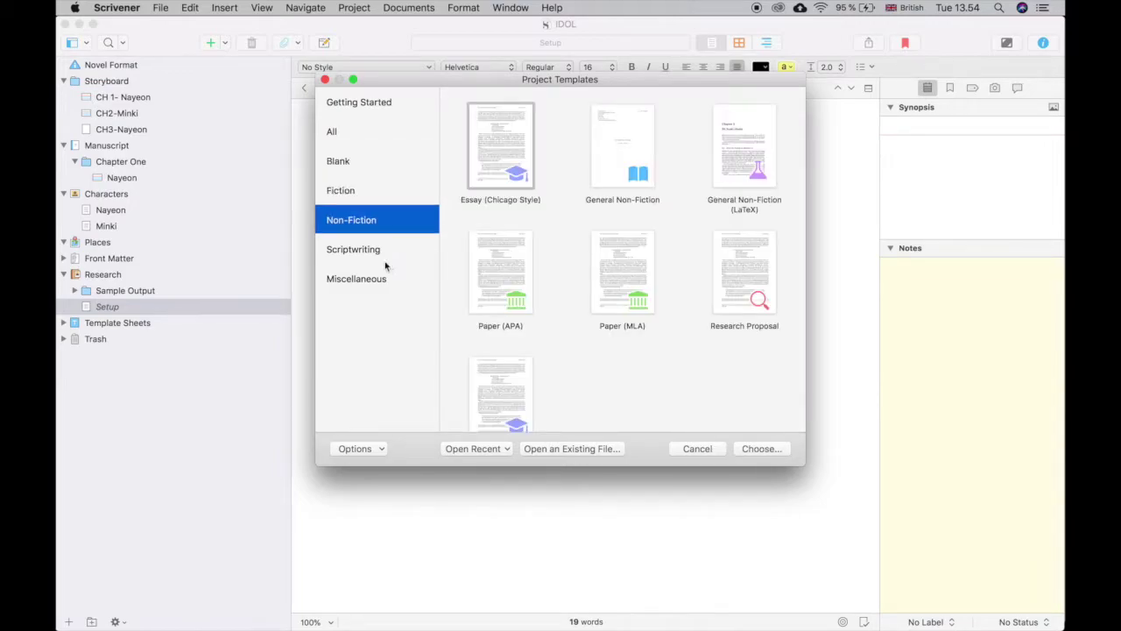
pyautogui.click(386, 254)
pyautogui.click(392, 285)
pyautogui.click(403, 254)
pyautogui.click(385, 192)
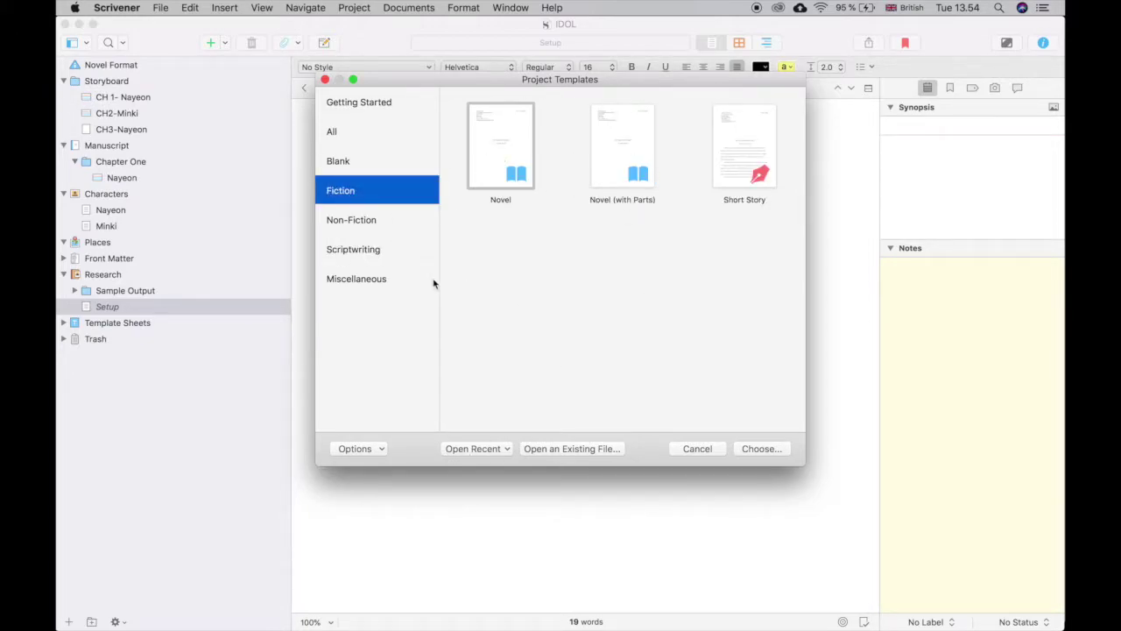
pyautogui.click(700, 448)
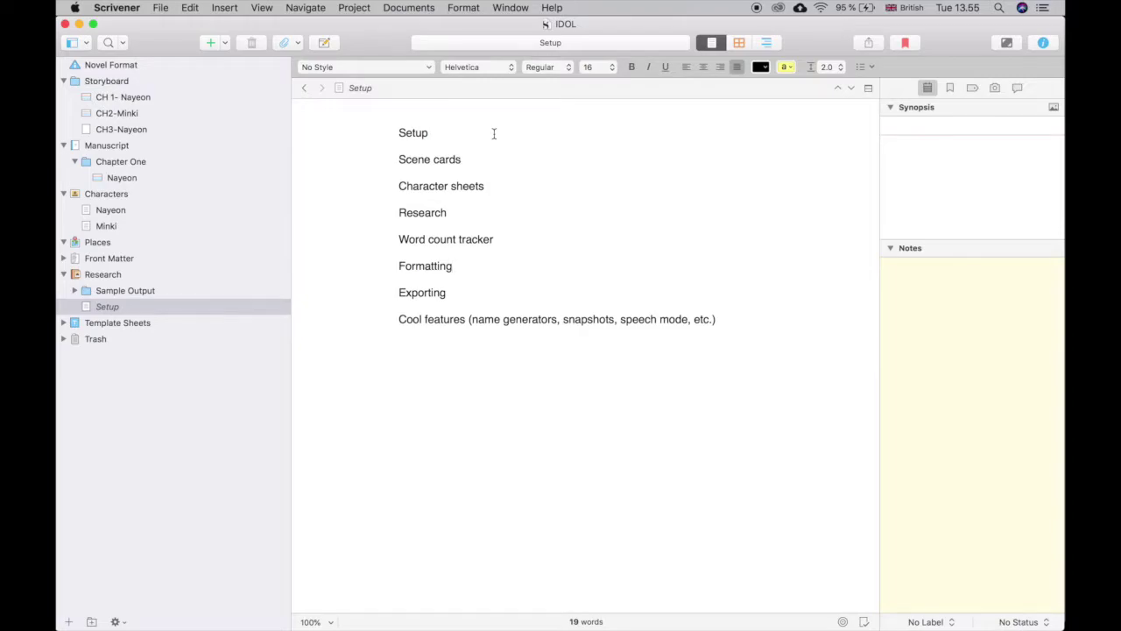
# Collapse the whole binder, expand the Manuscript folder and view the scene card inside Chapter One.
pyautogui.press('super+0')
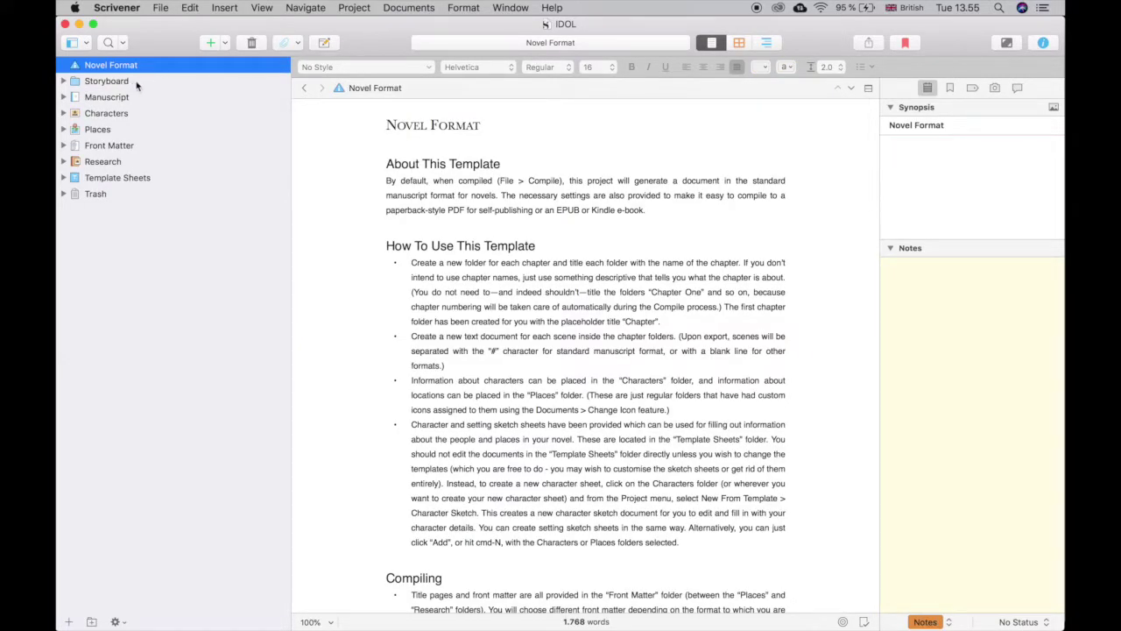
pyautogui.click(97, 95)
pyautogui.click(64, 97)
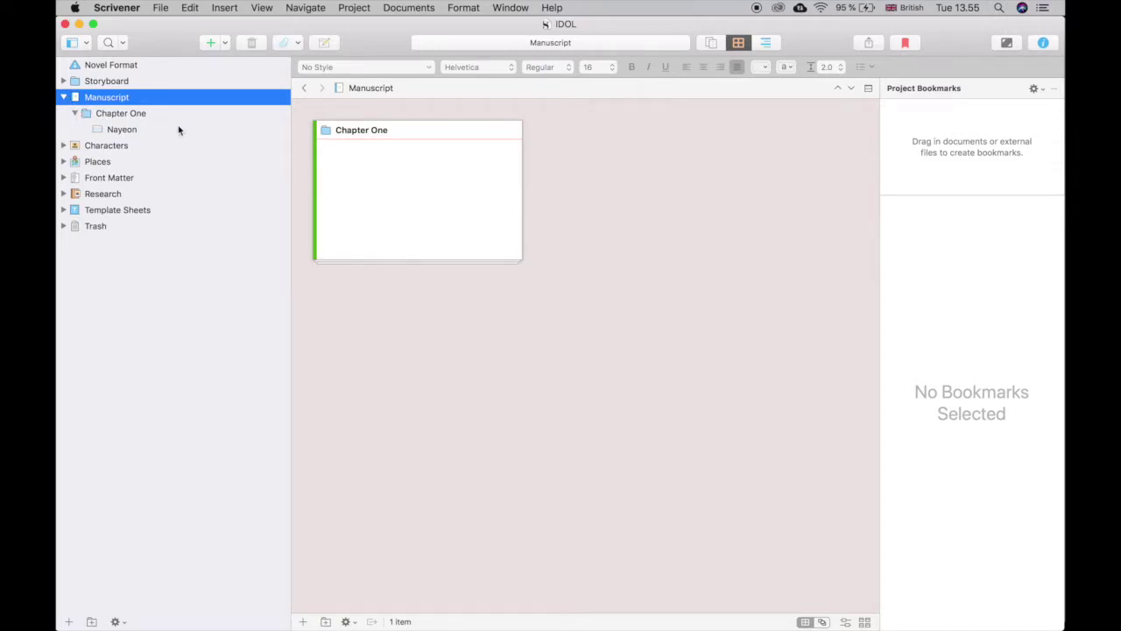
pyautogui.click(76, 114)
pyautogui.click(75, 114)
pyautogui.click(140, 113)
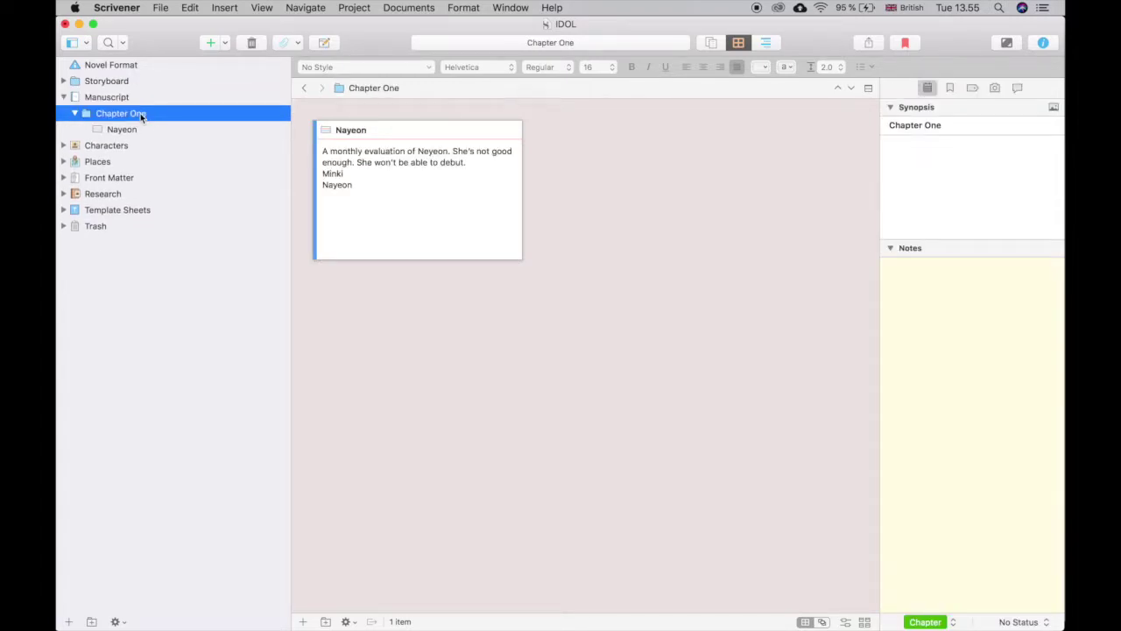
# Add a new text document named "Chapter 1" to the Manuscript folder and open it.
pyautogui.click(118, 97)
pyautogui.rightClick(118, 98)
pyautogui.moveTo(145, 100)
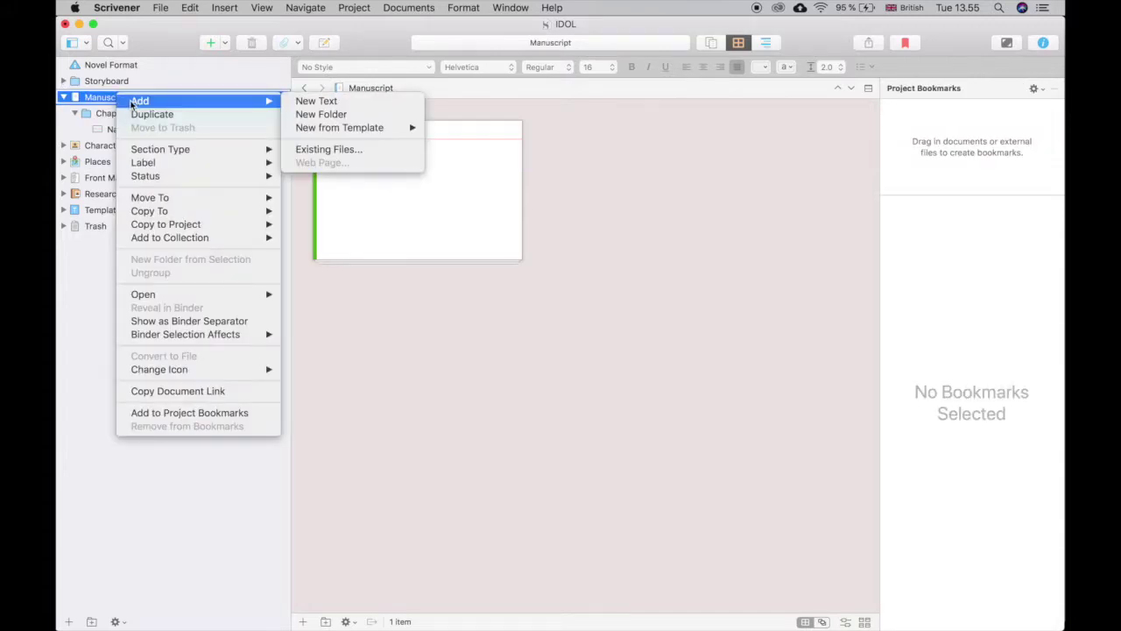
pyautogui.click(316, 101)
pyautogui.write('Chapter 1')
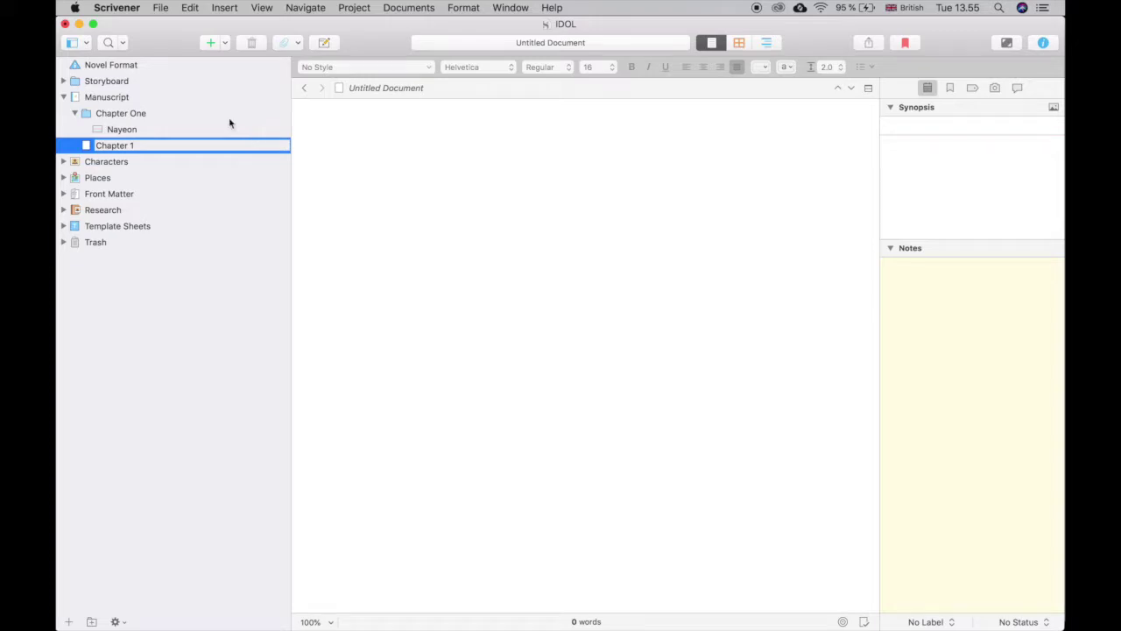
pyautogui.click(205, 119)
pyautogui.click(196, 128)
pyautogui.click(188, 146)
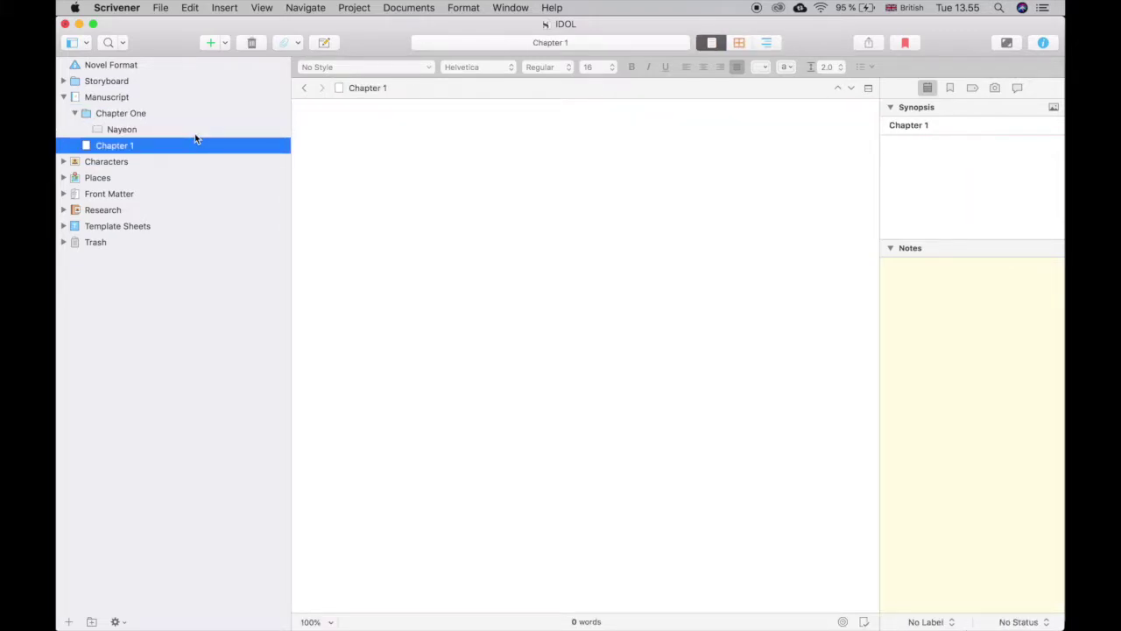
# View the Chapter One folder's cards, and collapse the Manuscript folder to view its own corkboard.
pyautogui.click(169, 113)
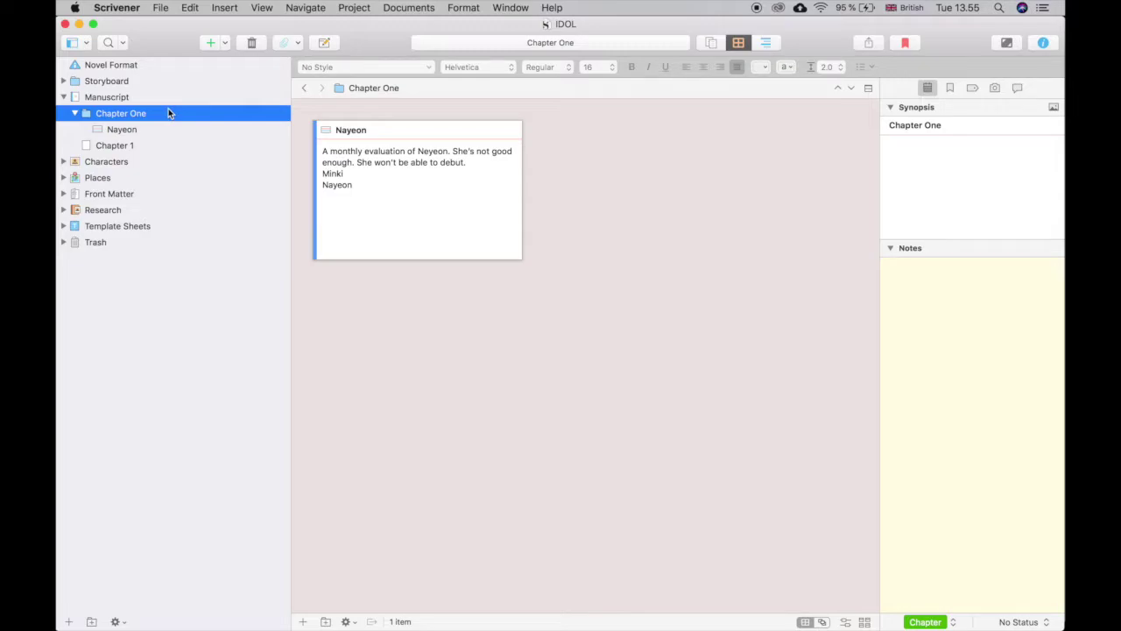
pyautogui.click(64, 98)
pyautogui.click(109, 99)
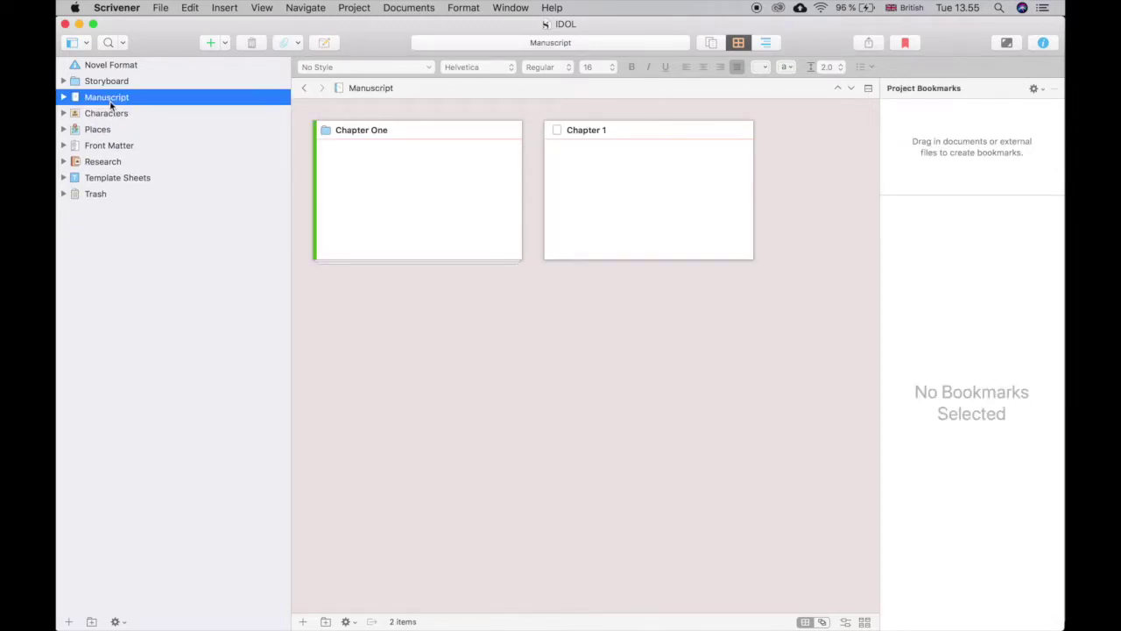
# Expand the Storyboard folder and look through its CH 1- Nayeon, CH2-Minki and CH3-Nayeon documents.
pyautogui.click(94, 82)
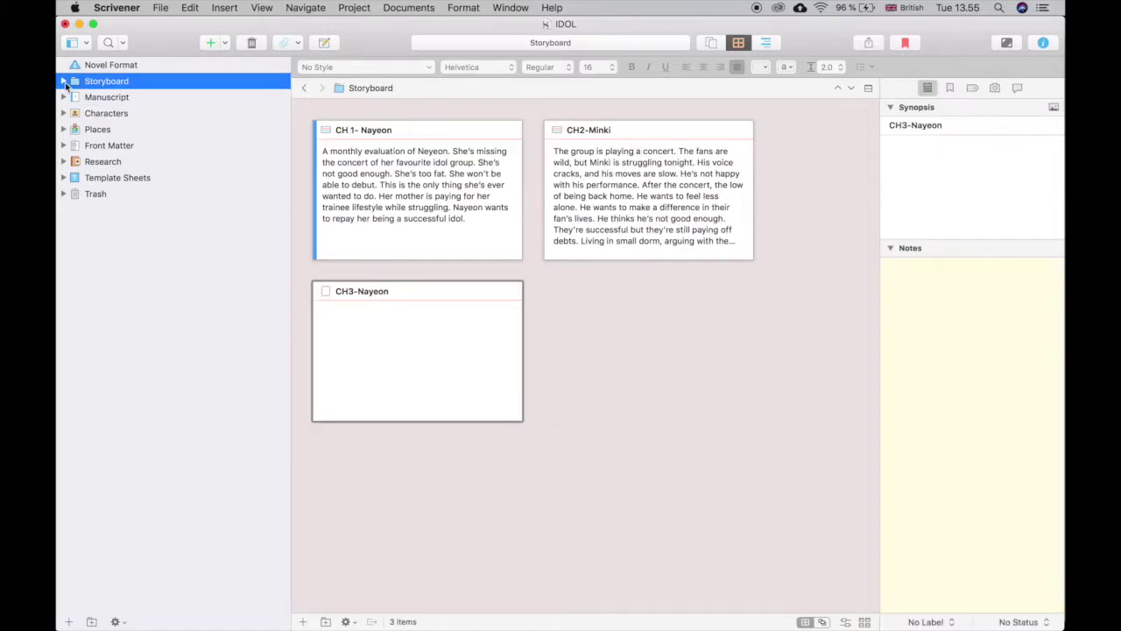
pyautogui.click(65, 81)
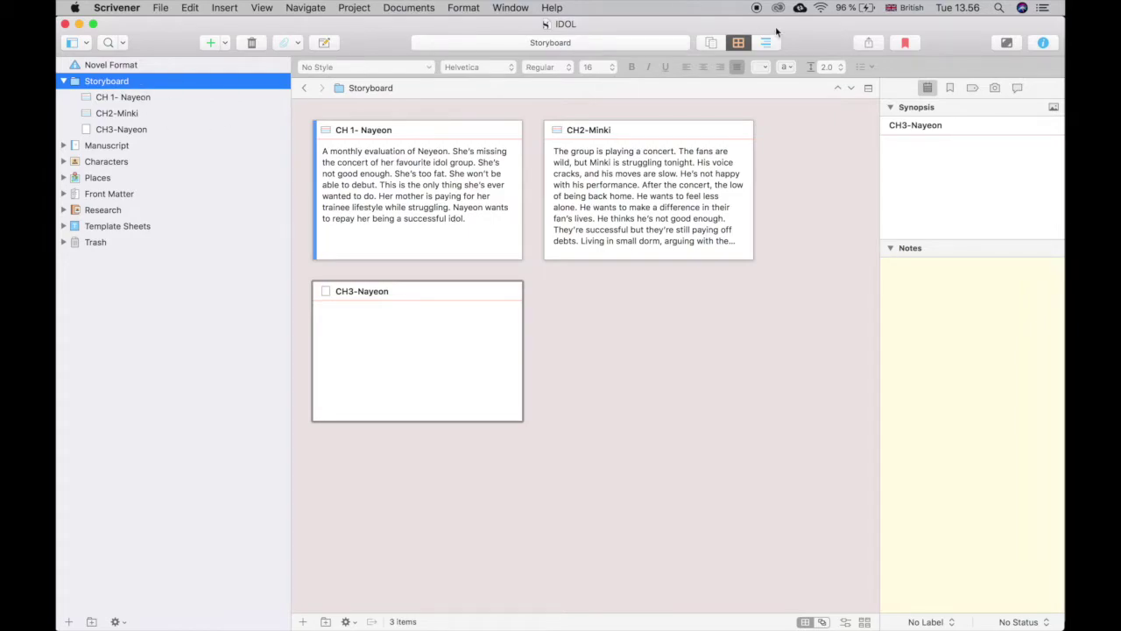
pyautogui.click(65, 81)
pyautogui.click(65, 82)
pyautogui.click(106, 97)
pyautogui.click(133, 113)
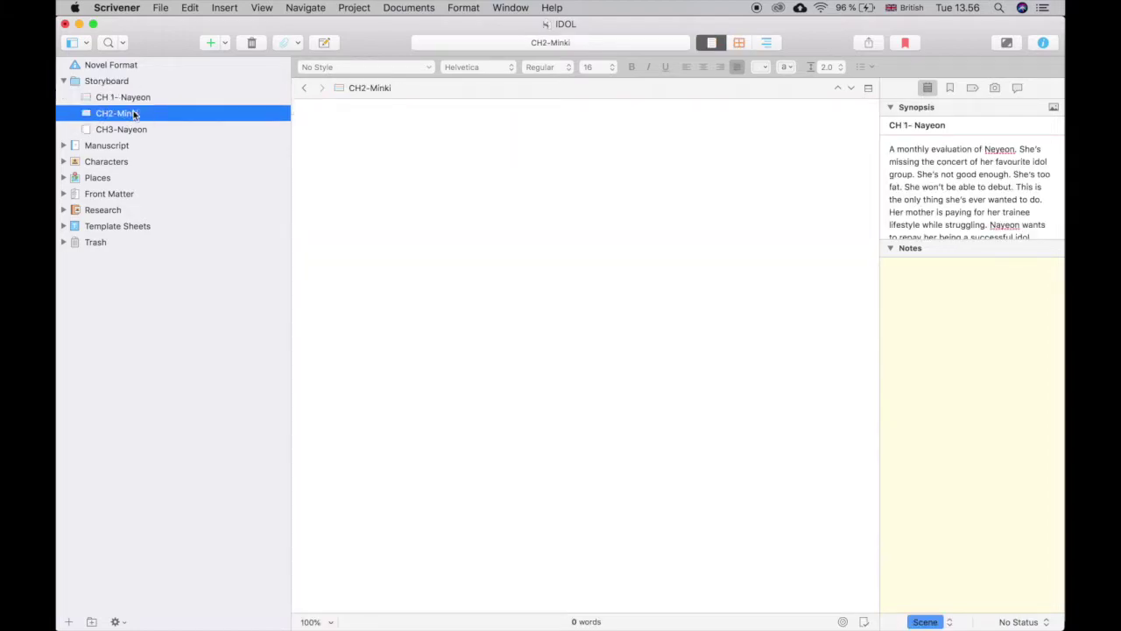
pyautogui.click(147, 129)
# Rearrange the Storyboard corkboard cards into the order CH3-Nayeon, CH2-Minki, CH 1- Nayeon.
pyautogui.click(115, 81)
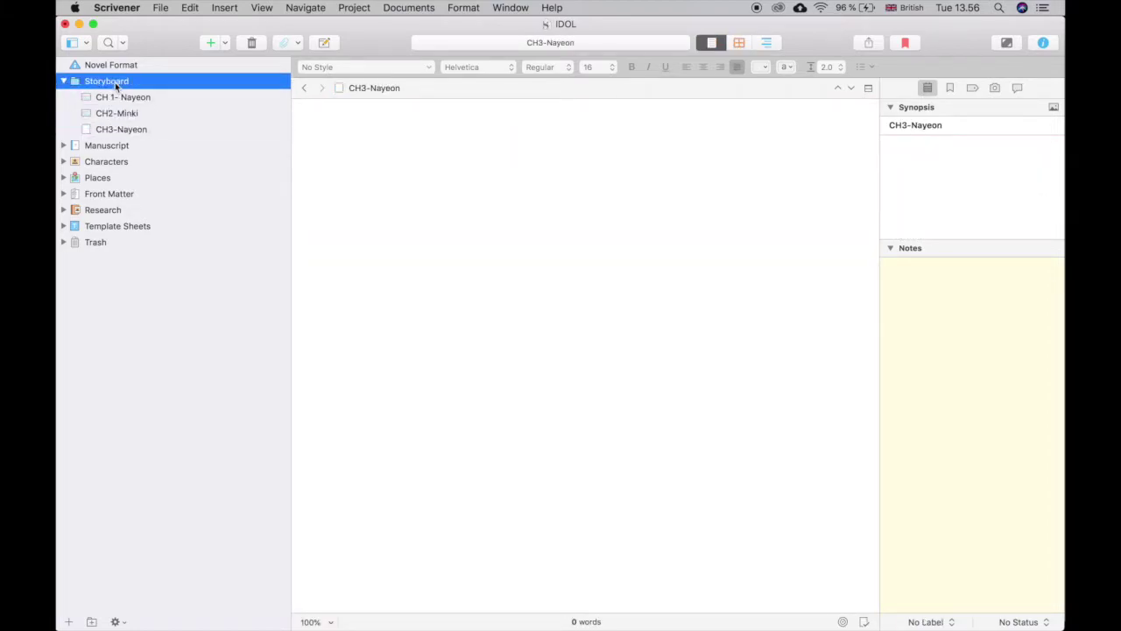
pyautogui.moveTo(430, 138); pyautogui.dragTo(719, 326)
pyautogui.moveTo(622, 130); pyautogui.dragTo(348, 170)
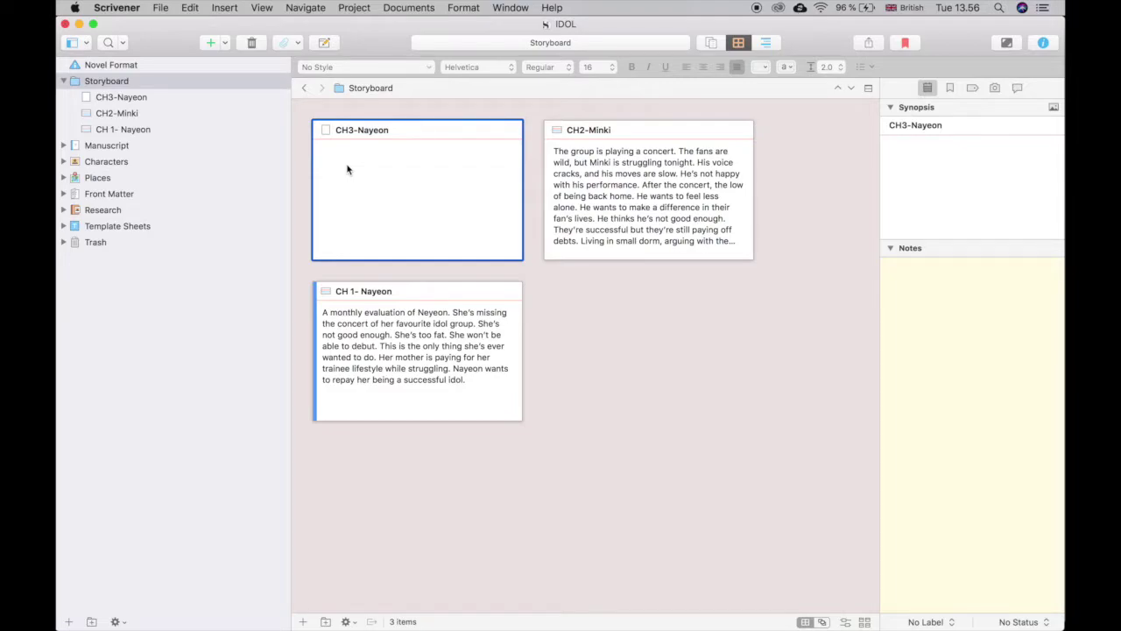
# Switch to The Sound Of Crooked Hearts project and look through its Storyboard scene cards.
pyautogui.click(386, 608)
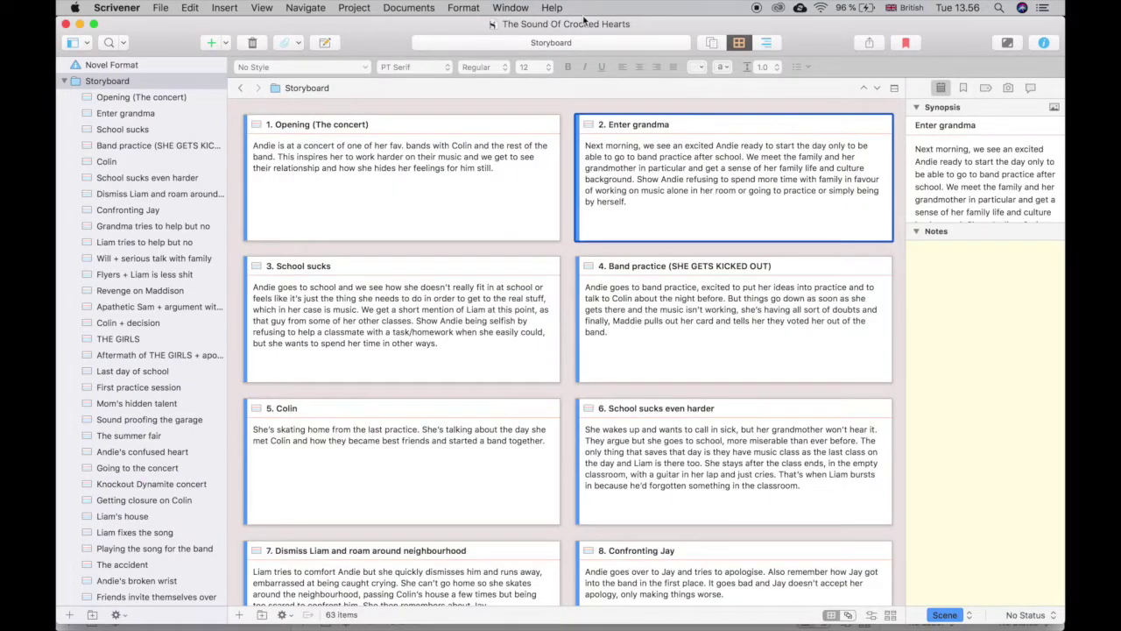
pyautogui.scroll(-5, 553, 232)
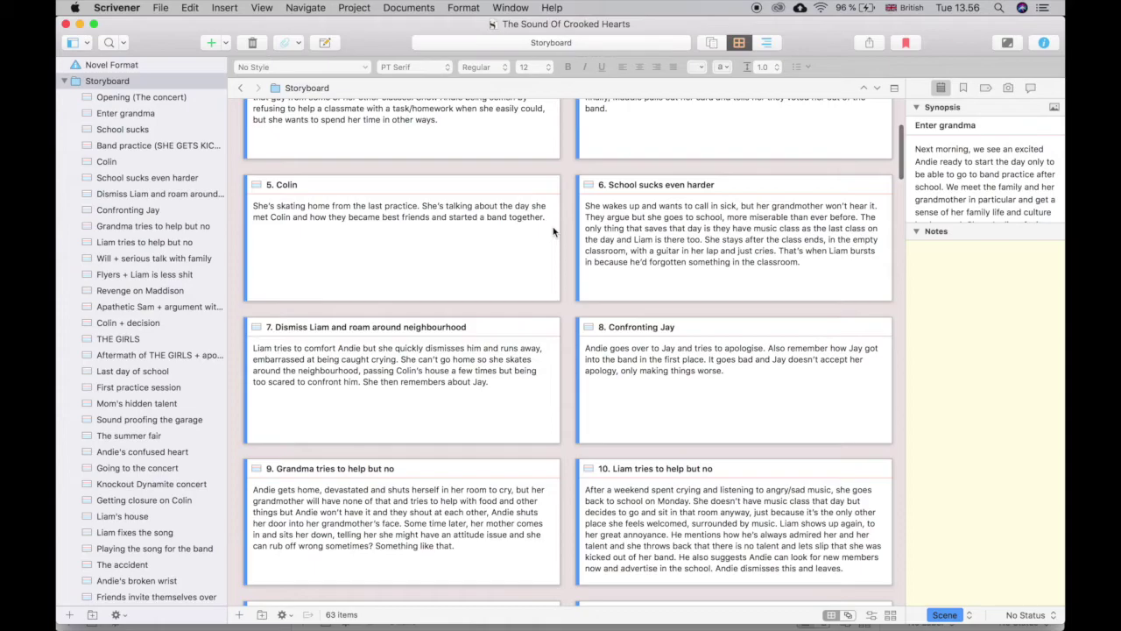
pyautogui.scroll(-20, 553, 232)
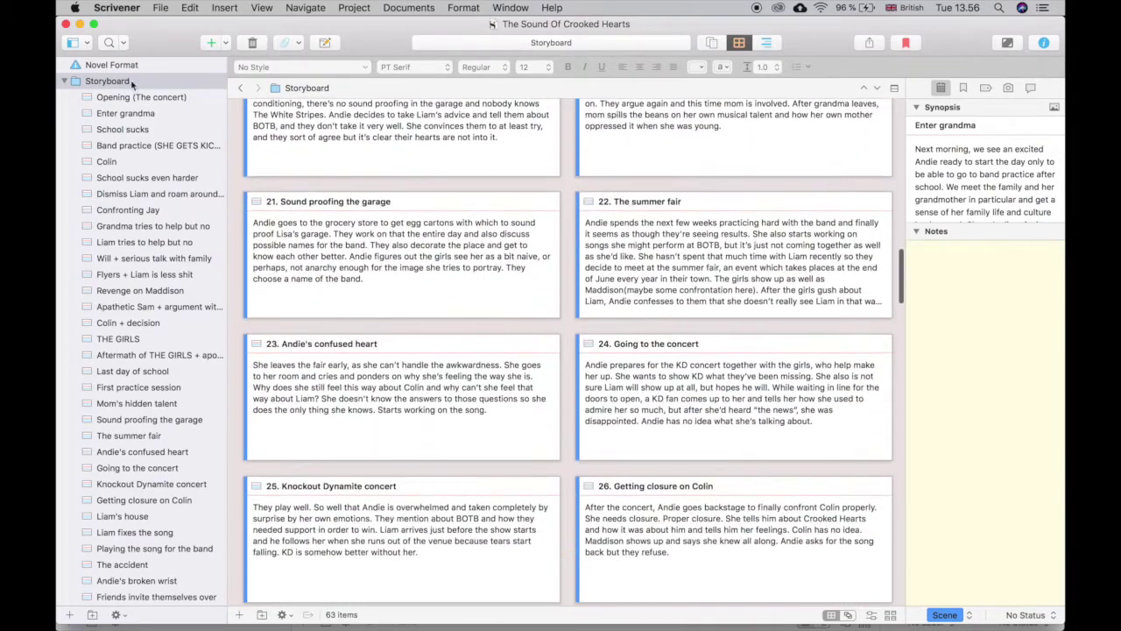
# Collapse the Storyboard folder, expand the second Manuscript folder and look through its chapter folders.
pyautogui.click(63, 81)
pyautogui.click(78, 114)
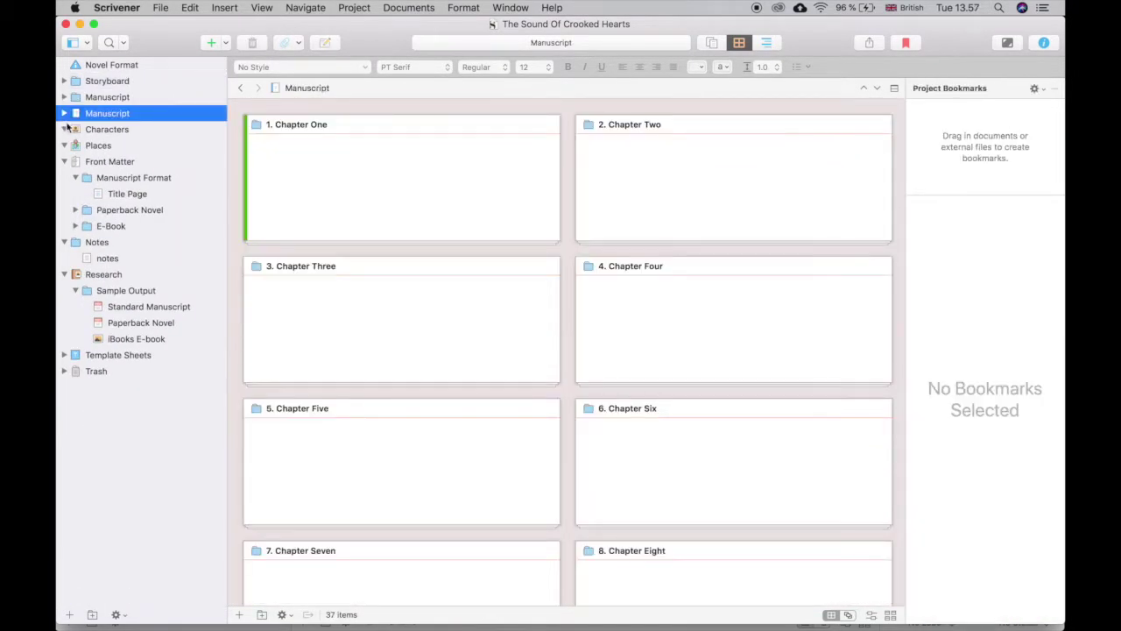
pyautogui.click(64, 113)
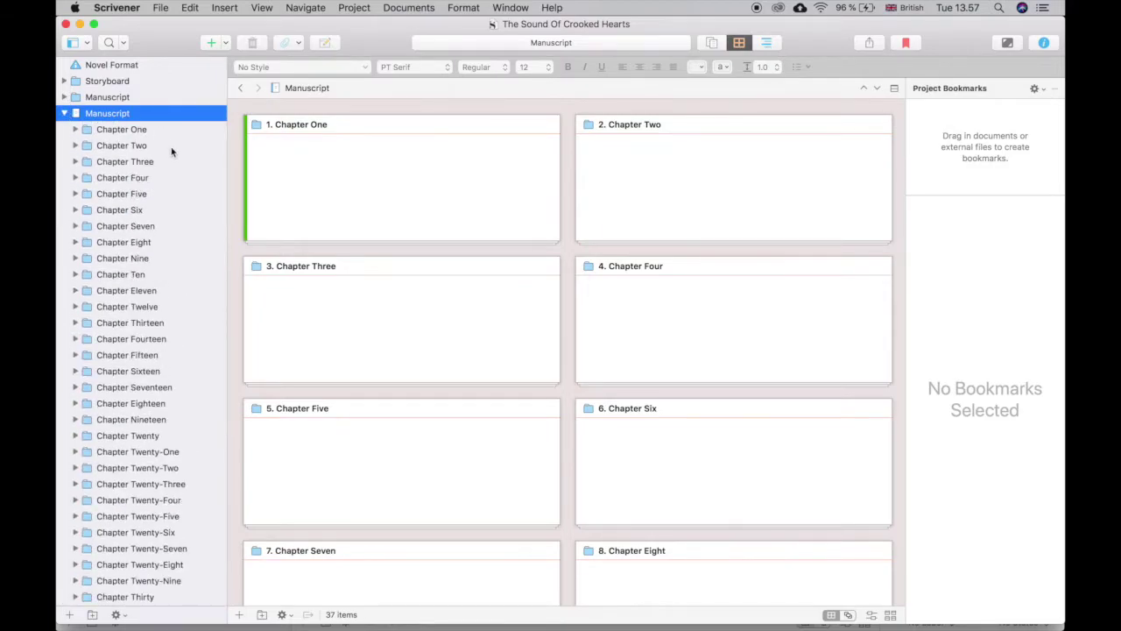
pyautogui.scroll(-10, 143, 233)
pyautogui.scroll(8, 145, 233)
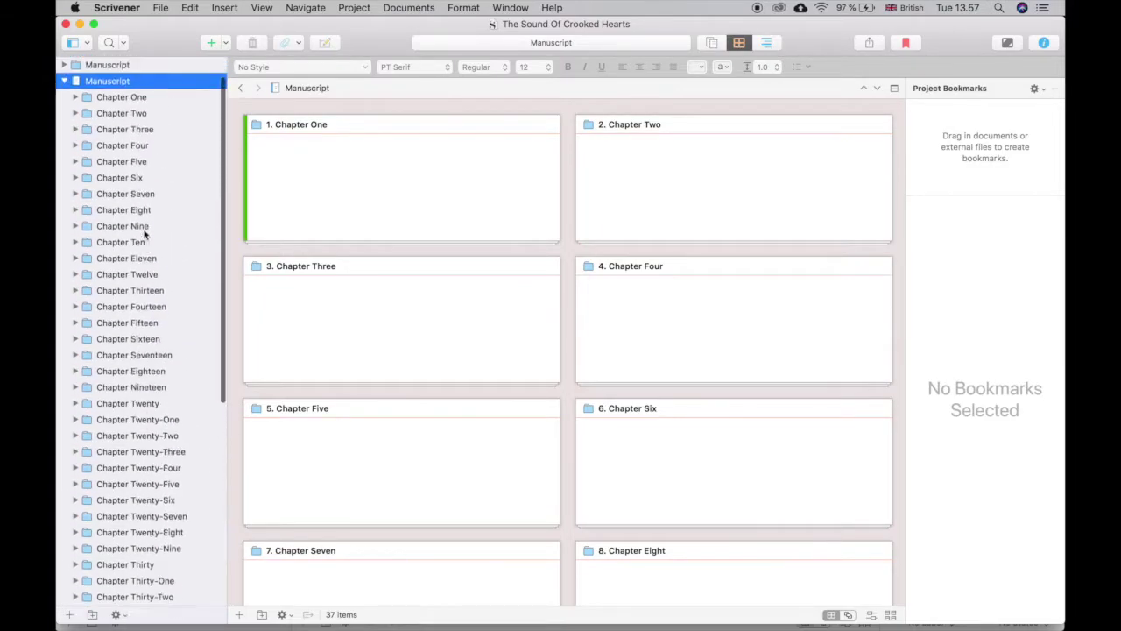
# Look through the scene documents inside Chapter One, Chapter Two and Chapter Three, then collapse the second Manuscript folder.
pyautogui.click(76, 129)
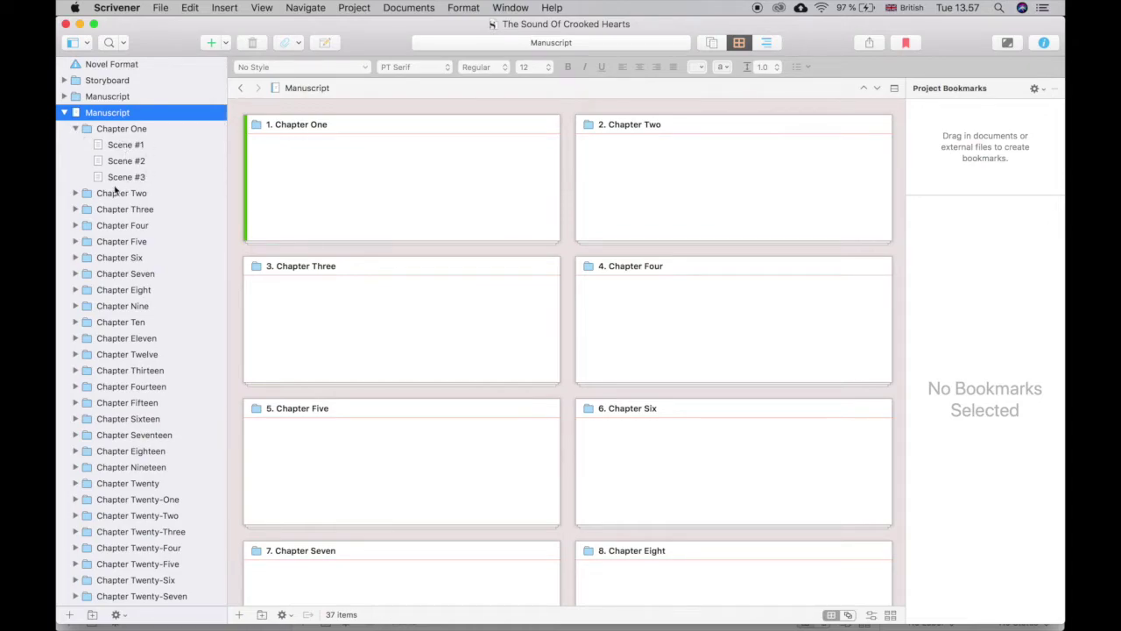
pyautogui.click(75, 193)
pyautogui.click(76, 193)
pyautogui.click(76, 209)
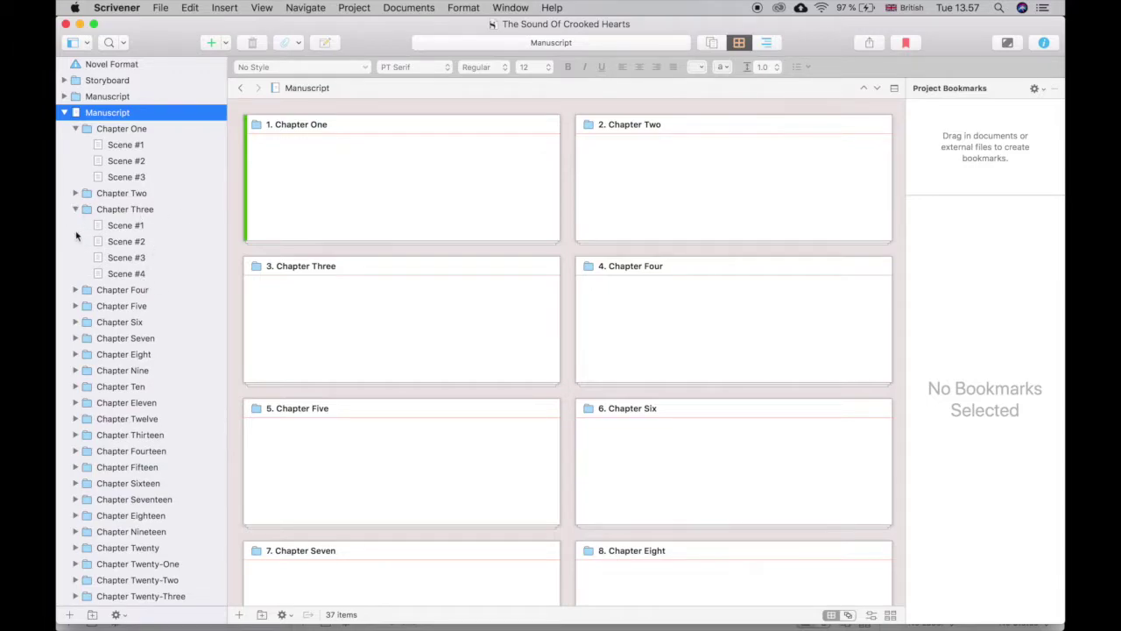
pyautogui.click(76, 209)
pyautogui.click(63, 113)
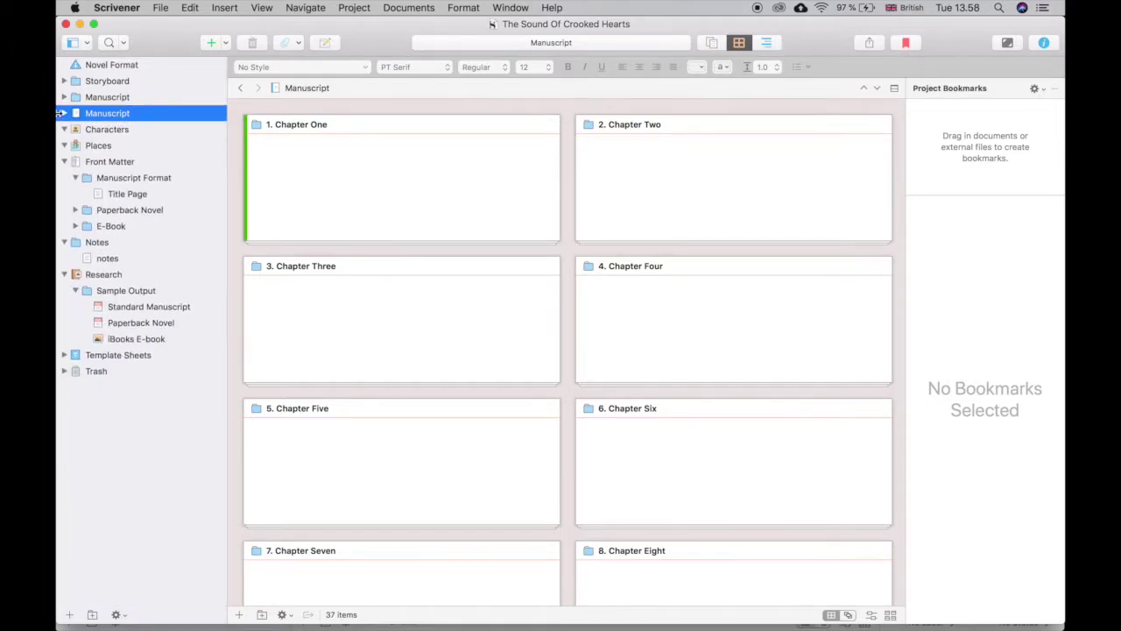
# Expand the Storyboard folder and look through its scene cards from the opening to the epilogue on the corkboard.
pyautogui.click(63, 80)
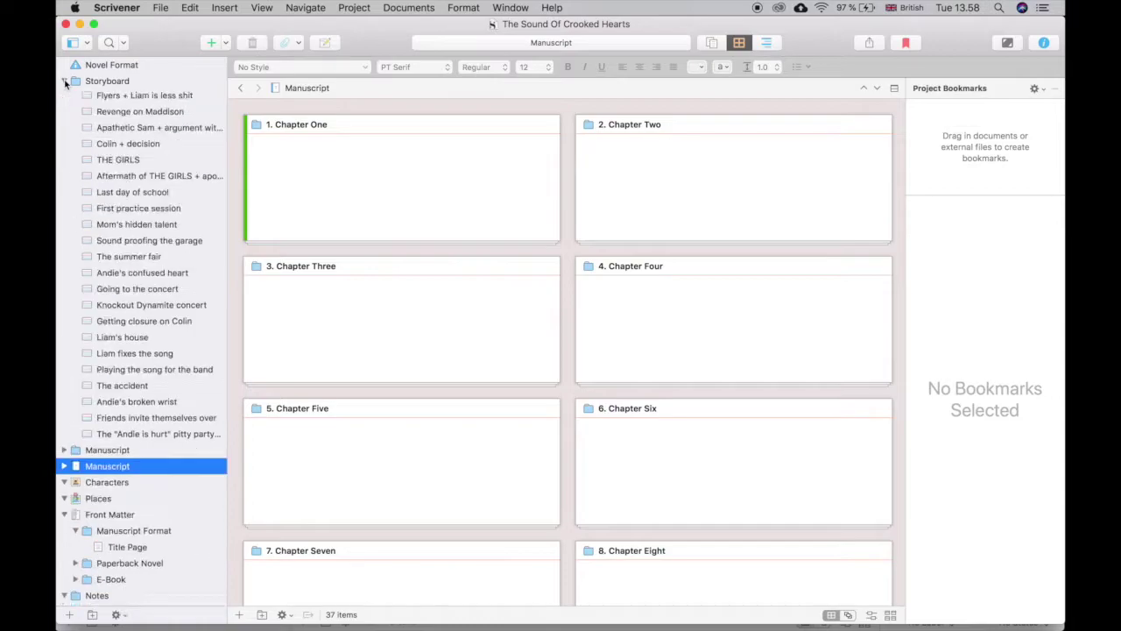
pyautogui.click(116, 83)
pyautogui.scroll(-15, 398, 256)
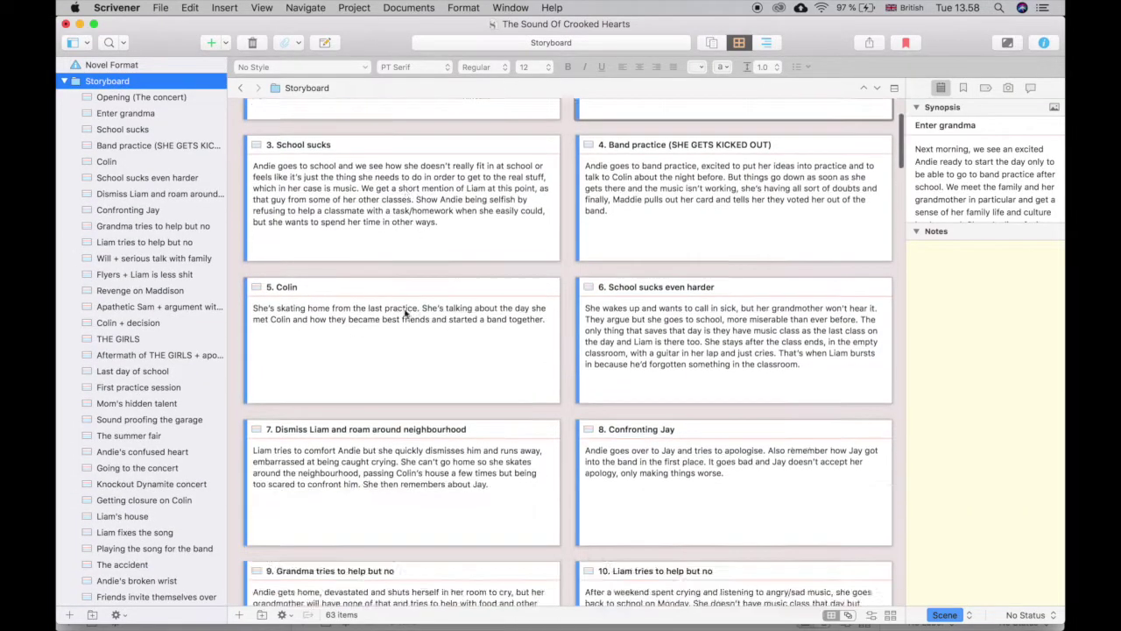
pyautogui.scroll(-20, 404, 313)
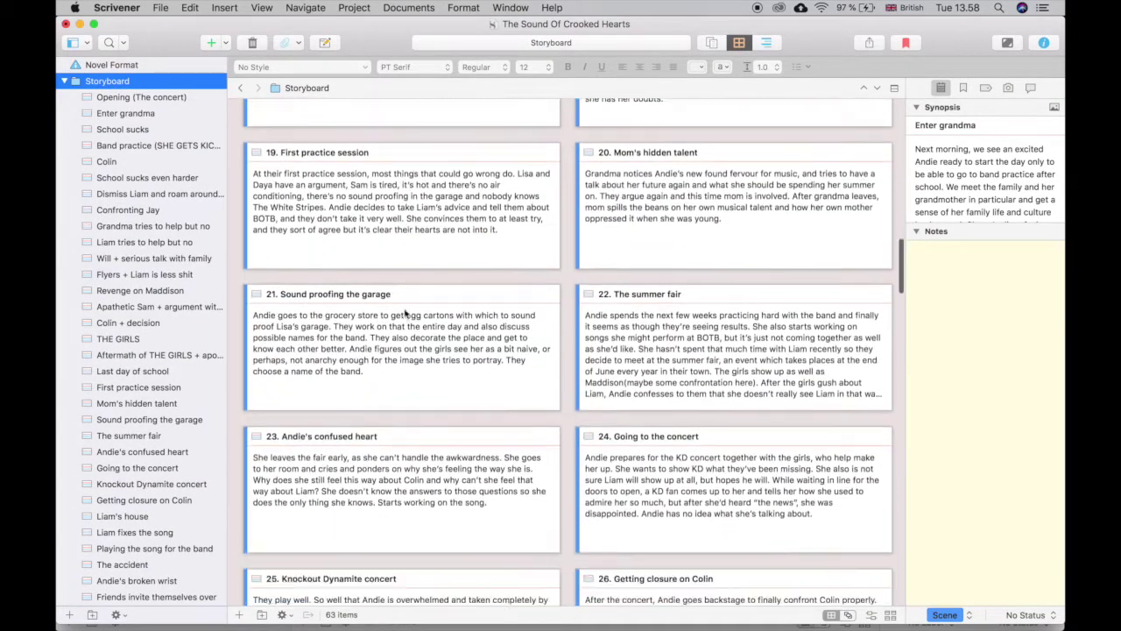
pyautogui.scroll(-20, 405, 313)
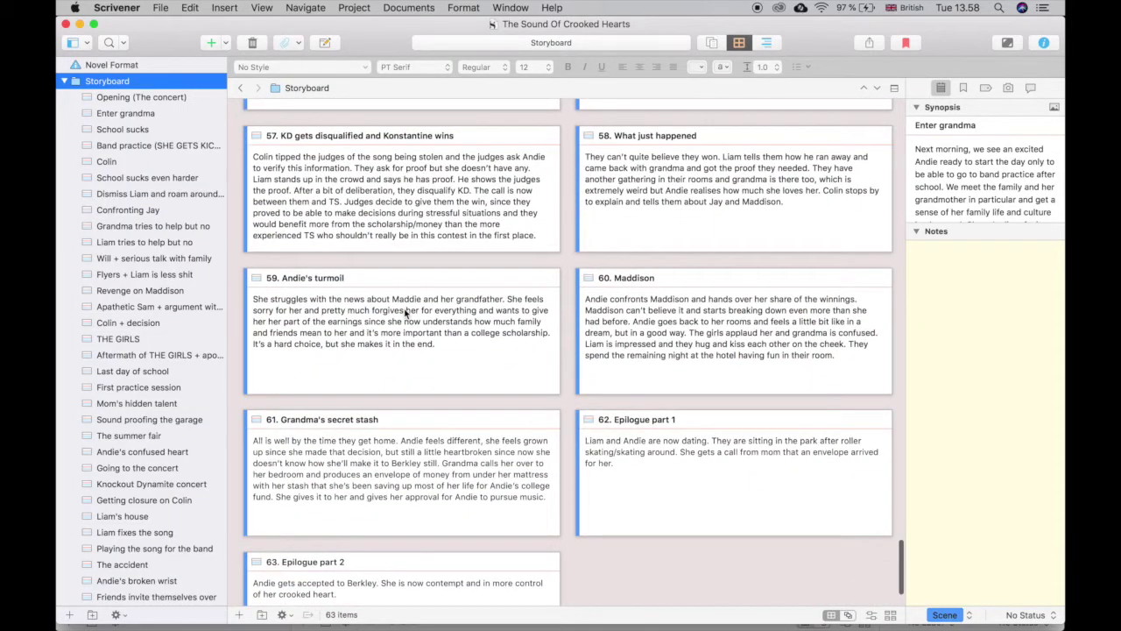
pyautogui.scroll(20, 404, 313)
pyautogui.scroll(10, 405, 313)
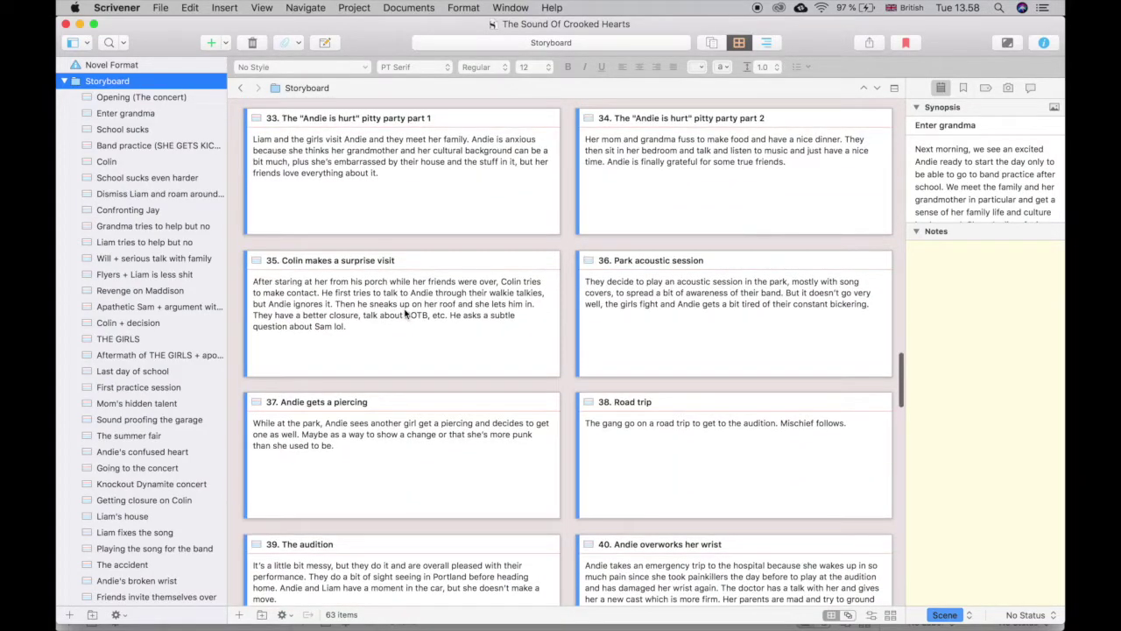
pyautogui.scroll(20, 405, 313)
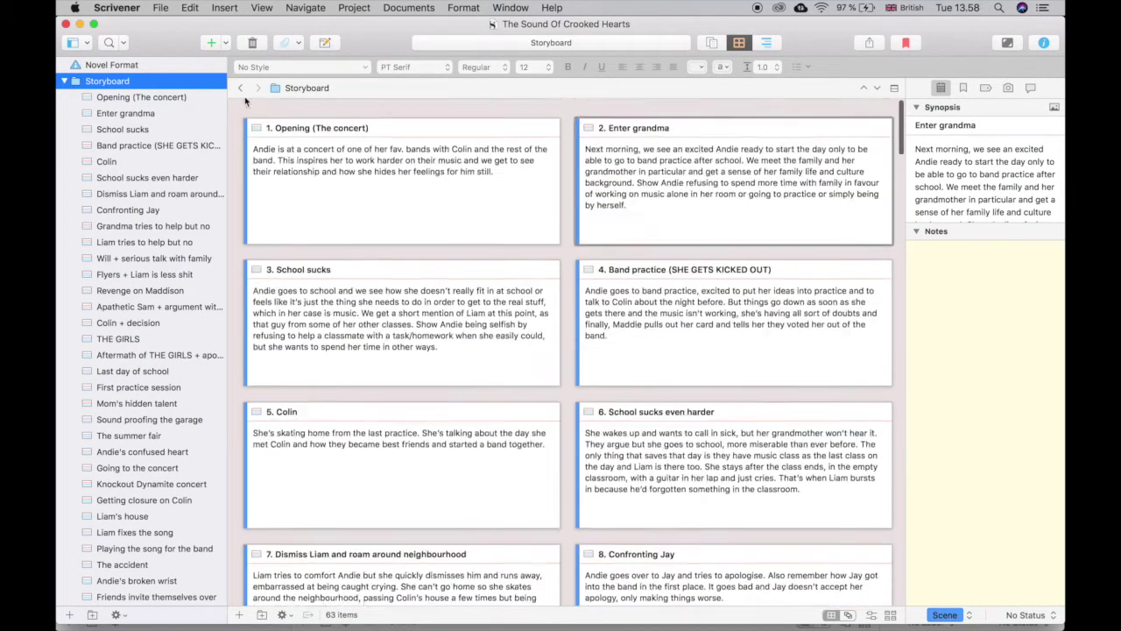
pyautogui.scroll(-15, 452, 203)
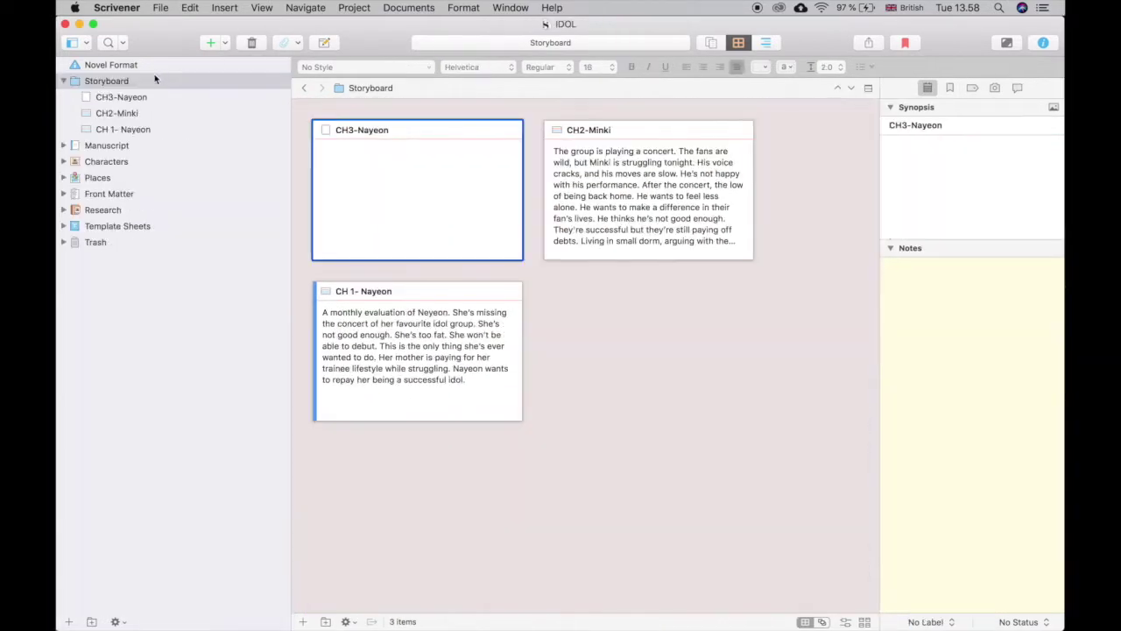
# Add a text document named "new scene" to the Storyboard folder of the IDOL project and return to the folder's corkboard.
pyautogui.click(147, 79)
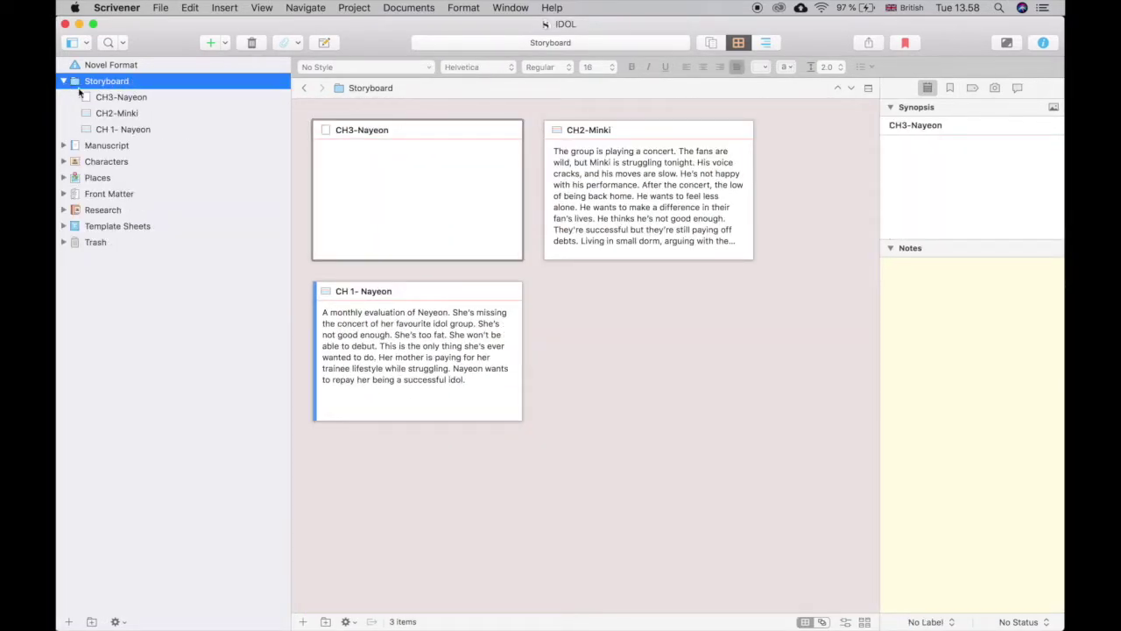
pyautogui.rightClick(135, 79)
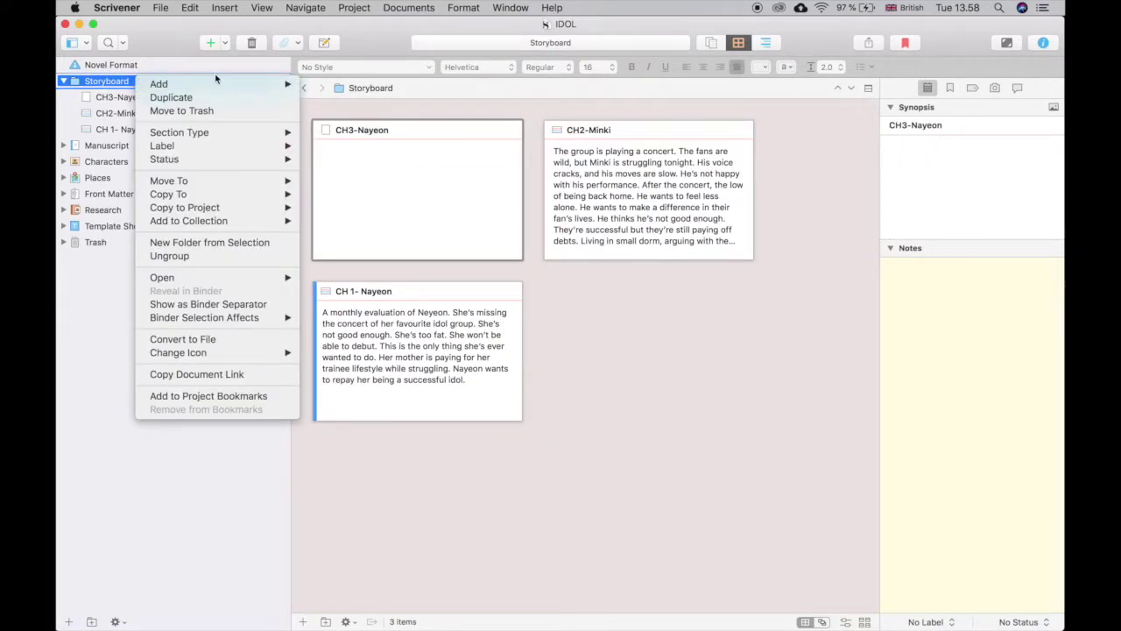
pyautogui.moveTo(255, 83)
pyautogui.click(350, 84)
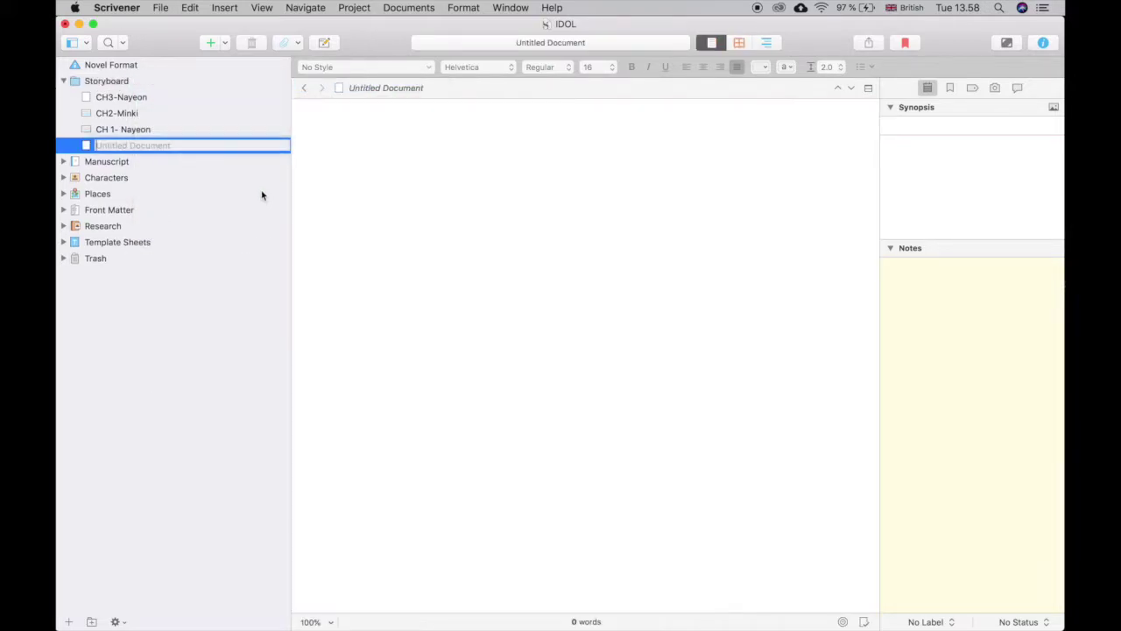
pyautogui.write('new sce')
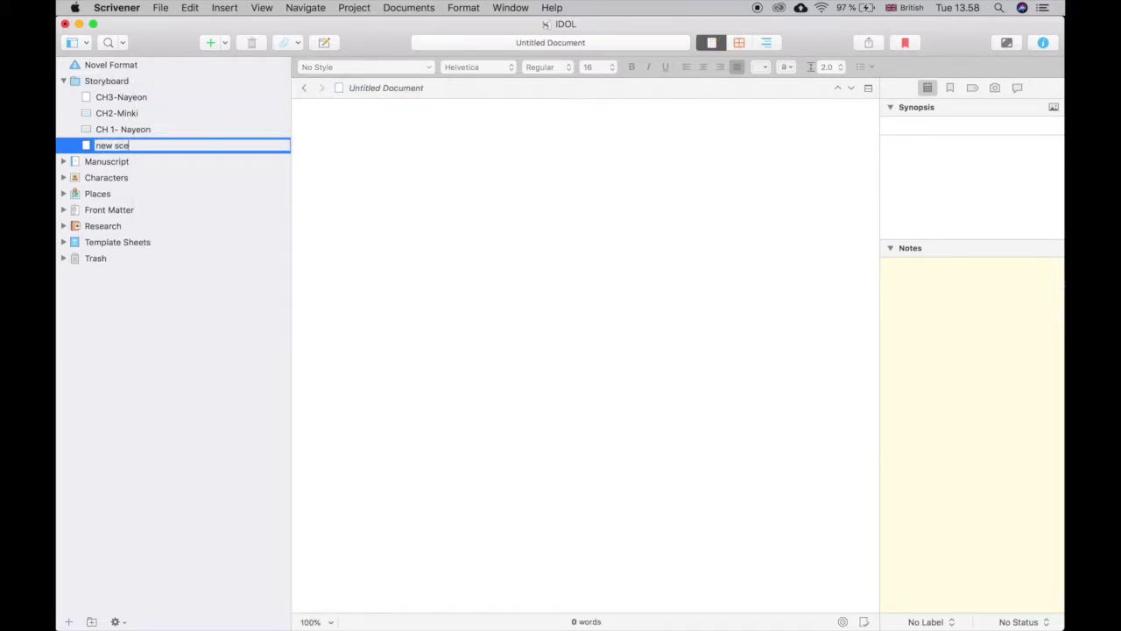
pyautogui.write('ne')
pyautogui.press('Return')
pyautogui.click(192, 77)
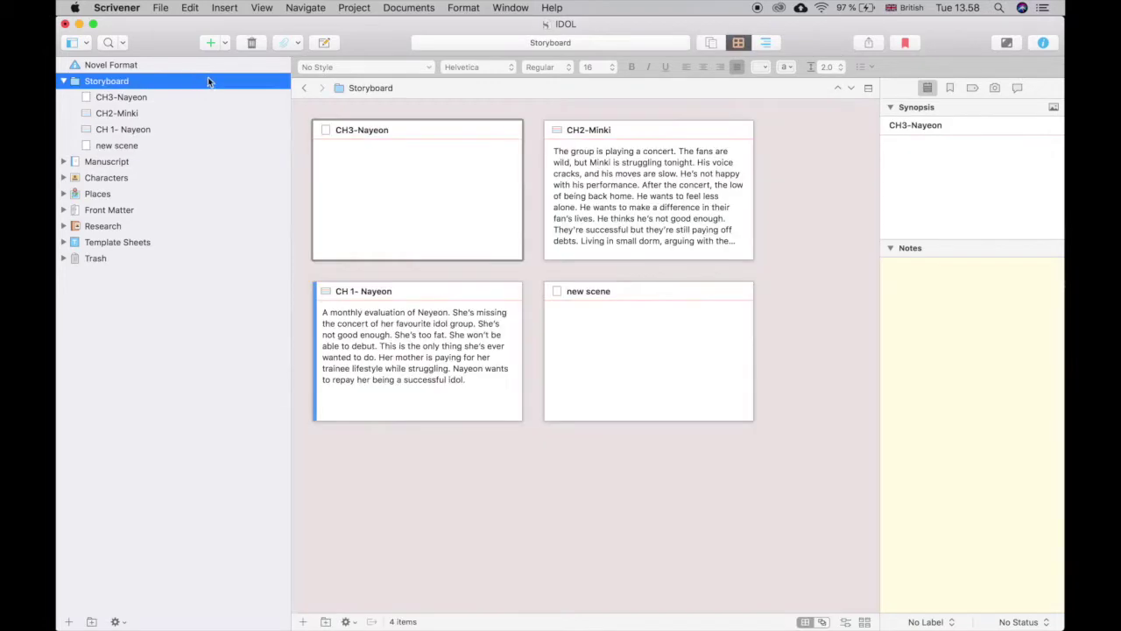
# Write "In this scene the main character misses school because I don't know" on the new scene card and check its document.
pyautogui.click(664, 344)
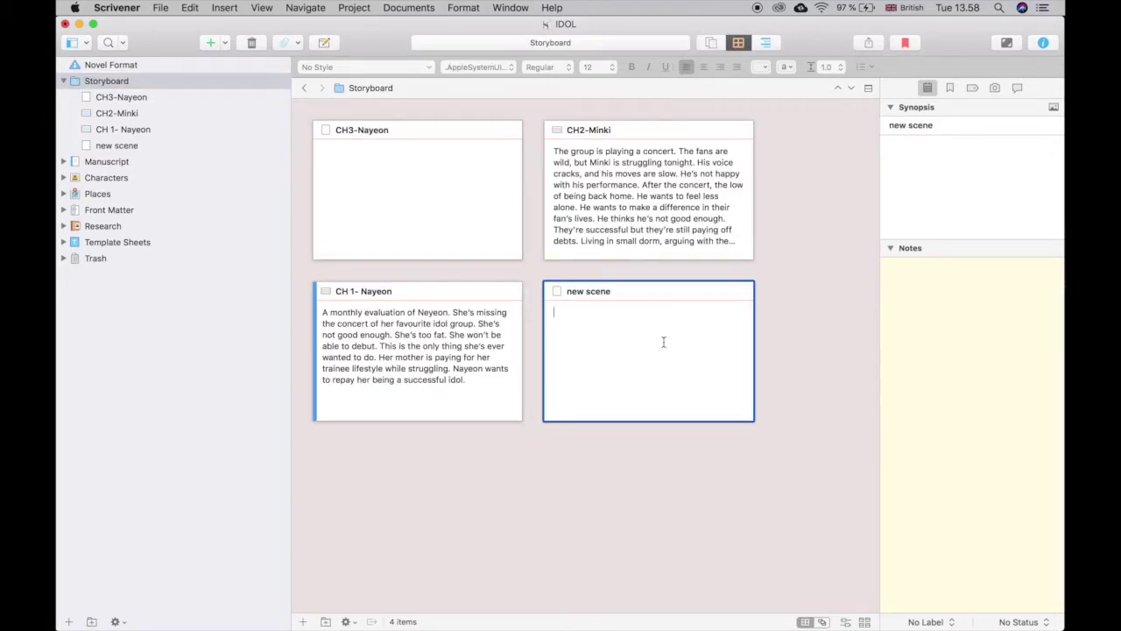
pyautogui.write('In this scene the main character misse')
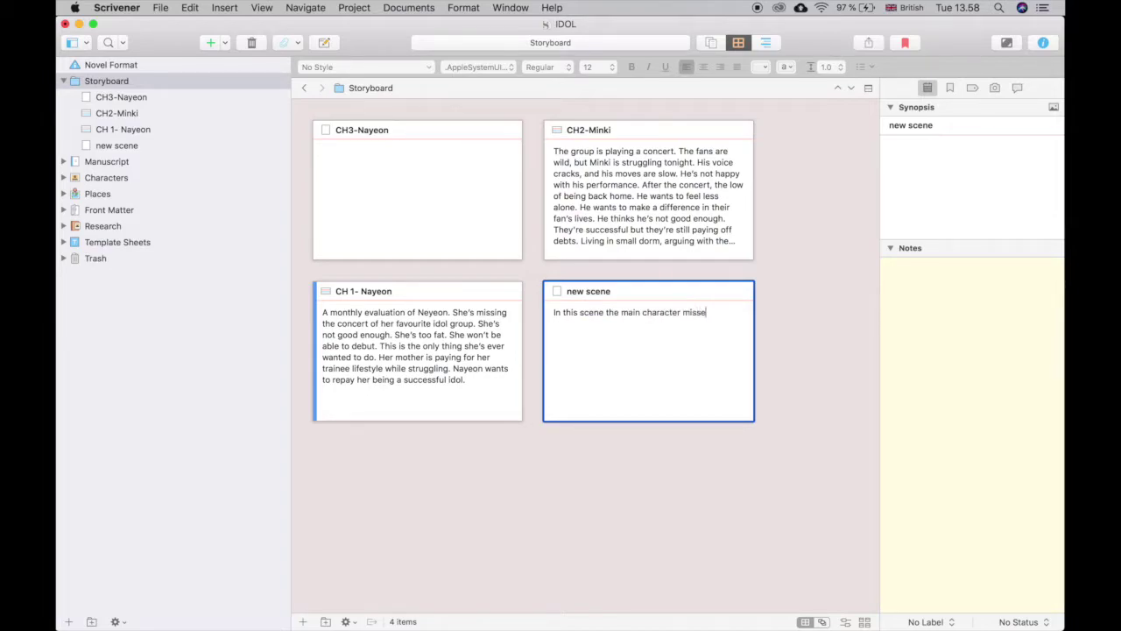
pyautogui.write("s school because I don't know")
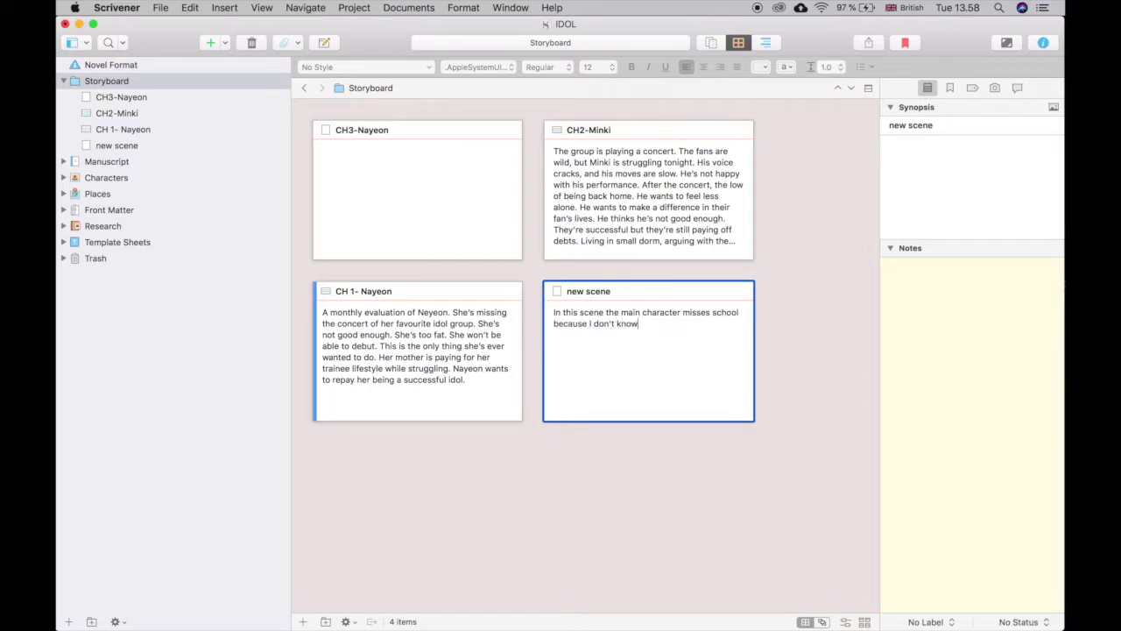
pyautogui.click(143, 147)
pyautogui.click(525, 172)
pyautogui.click(156, 84)
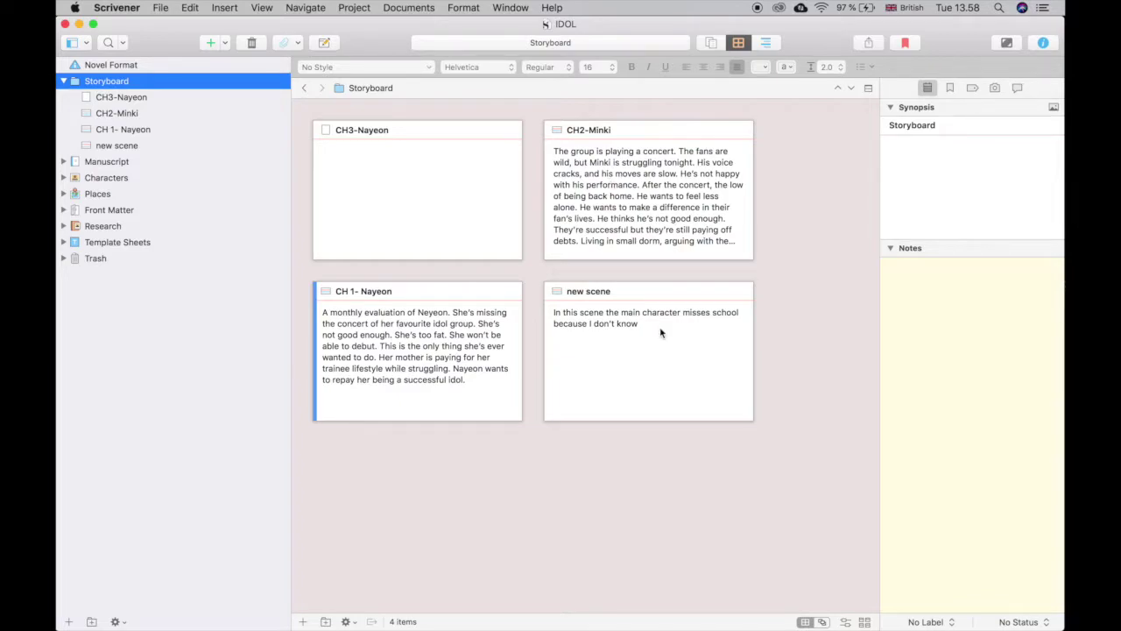
# Rearrange the Storyboard cards into the order new scene, CH 1- Nayeon, CH3-Nayeon, CH2-Minki.
pyautogui.moveTo(651, 293); pyautogui.dragTo(347, 161)
pyautogui.moveTo(475, 172); pyautogui.dragTo(649, 187)
pyautogui.moveTo(425, 131); pyautogui.dragTo(593, 371)
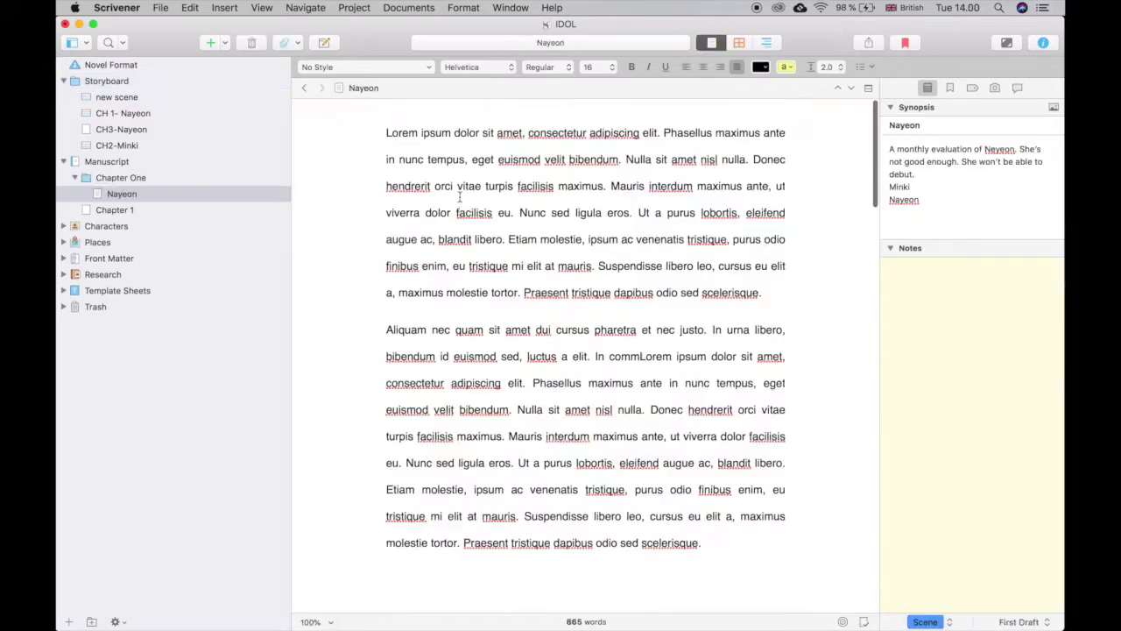
# Look through the full text of the Nayeon document in the manuscript's Chapter One folder.
pyautogui.scroll(-5, 459, 196)
pyautogui.scroll(-2, 459, 196)
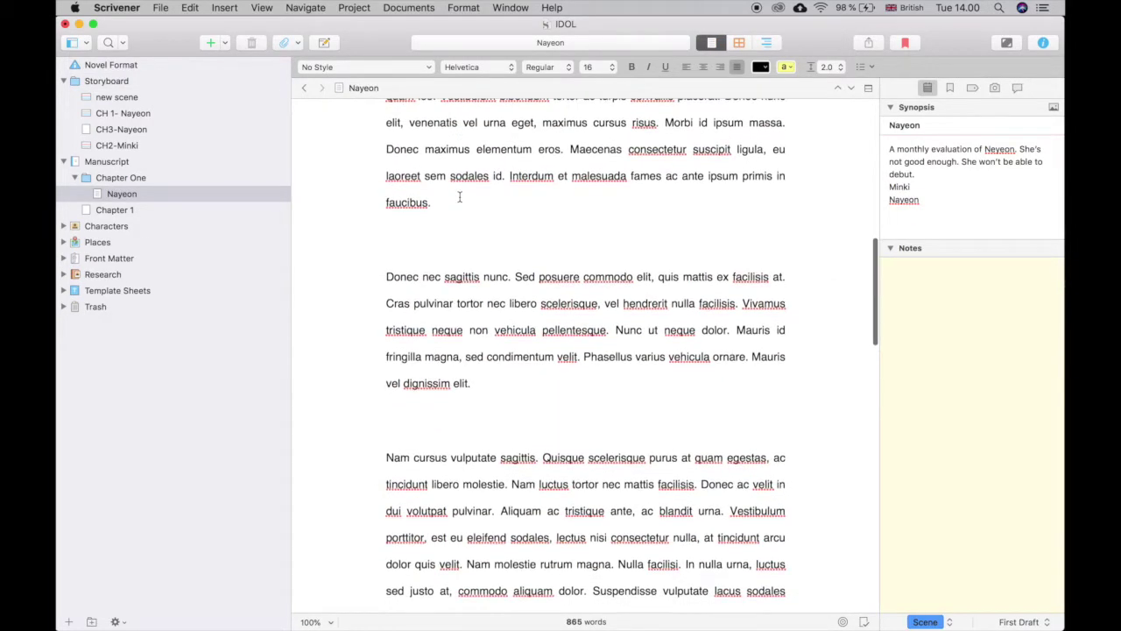
pyautogui.scroll(-10, 459, 196)
pyautogui.scroll(14, 458, 192)
pyautogui.scroll(10, 456, 205)
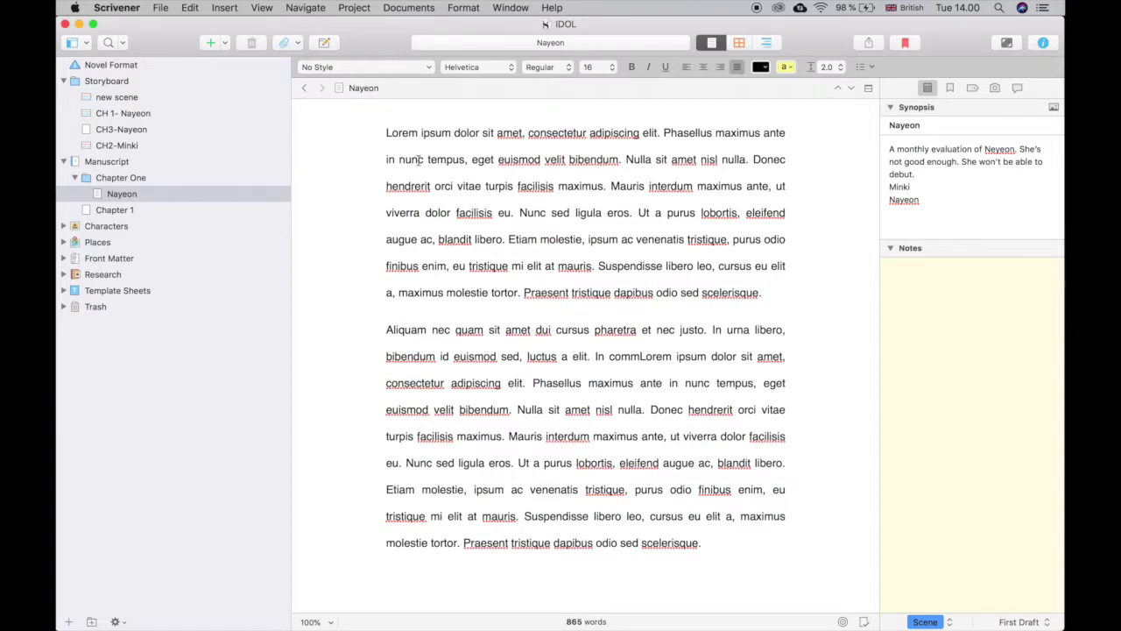
pyautogui.moveTo(386, 133); pyautogui.dragTo(797, 375)
pyautogui.click(791, 203)
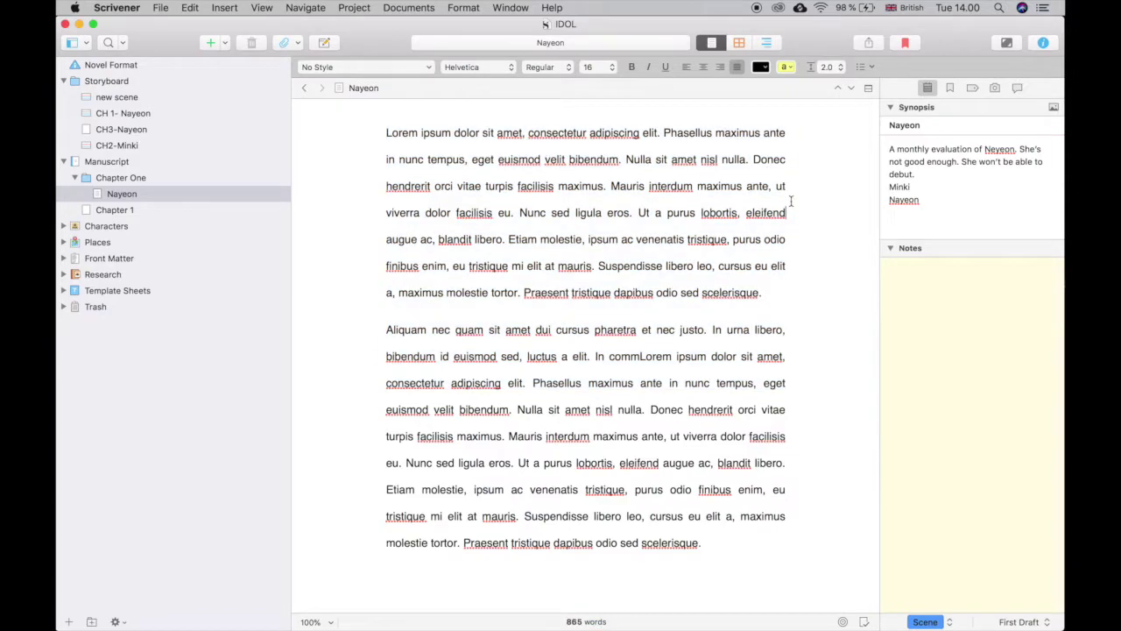
# Look at the available font, text size and line spacing options for the Nayeon document, keeping Helvetica.
pyautogui.click(499, 70)
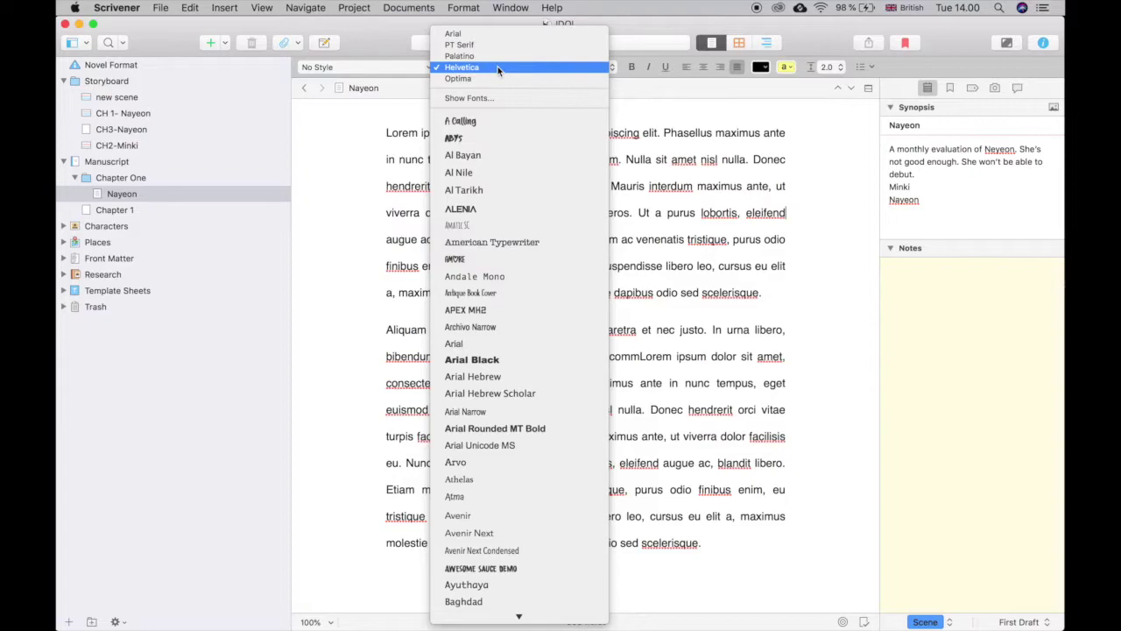
pyautogui.click(498, 68)
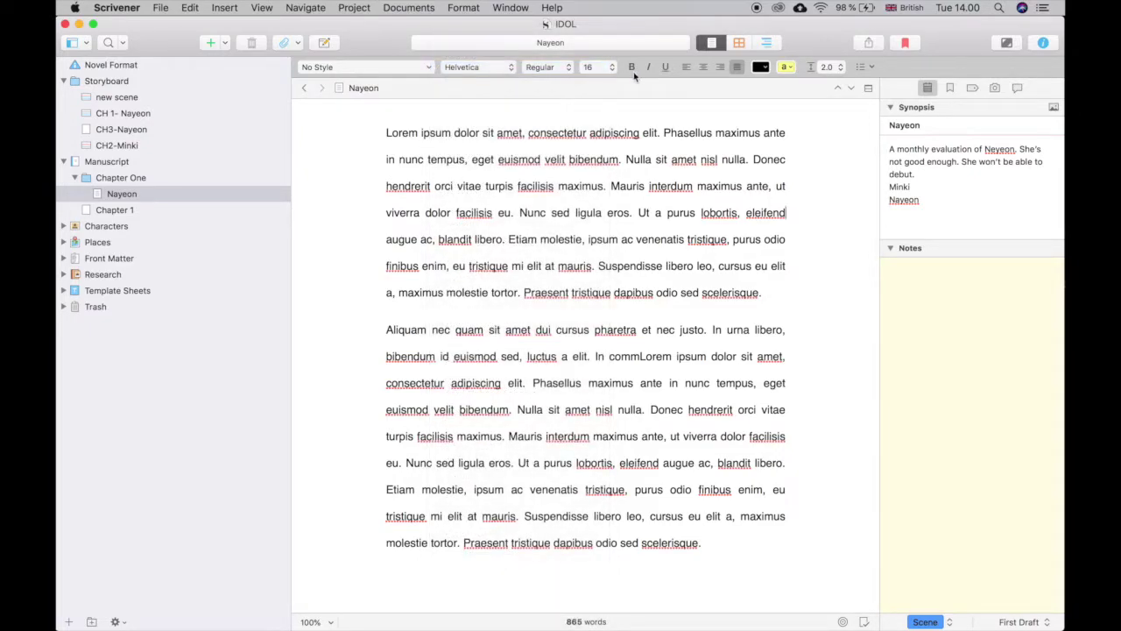
pyautogui.click(610, 66)
pyautogui.click(610, 64)
pyautogui.click(837, 68)
pyautogui.click(838, 69)
# Add a folder named "Chapter Two" to the Manuscript folder.
pyautogui.click(74, 178)
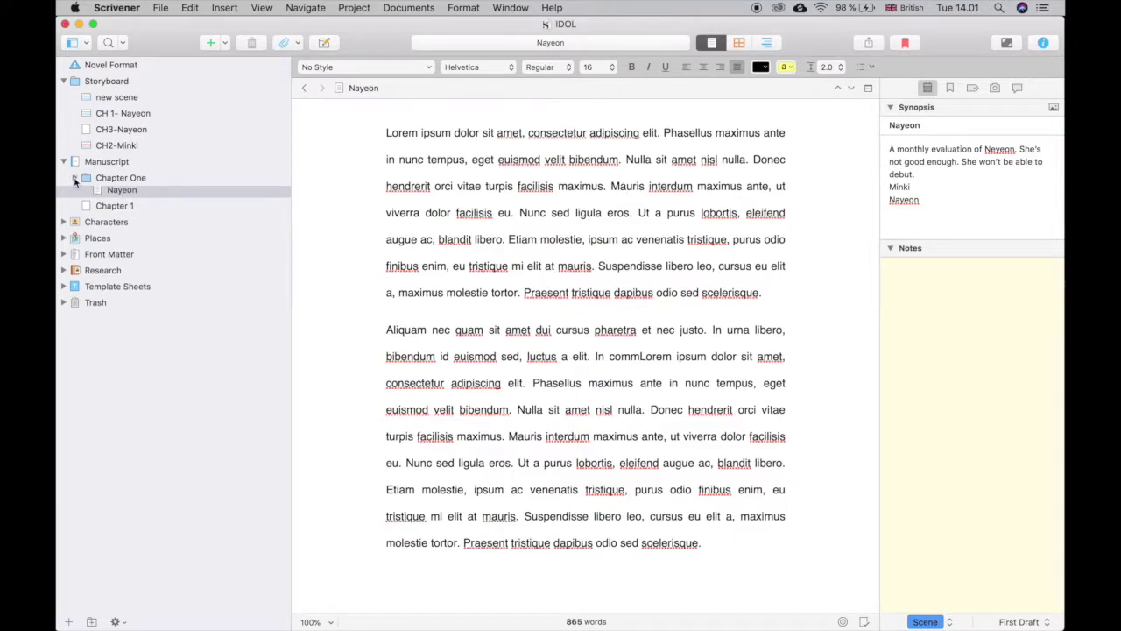
pyautogui.click(75, 177)
pyautogui.click(114, 177)
pyautogui.rightClick(105, 162)
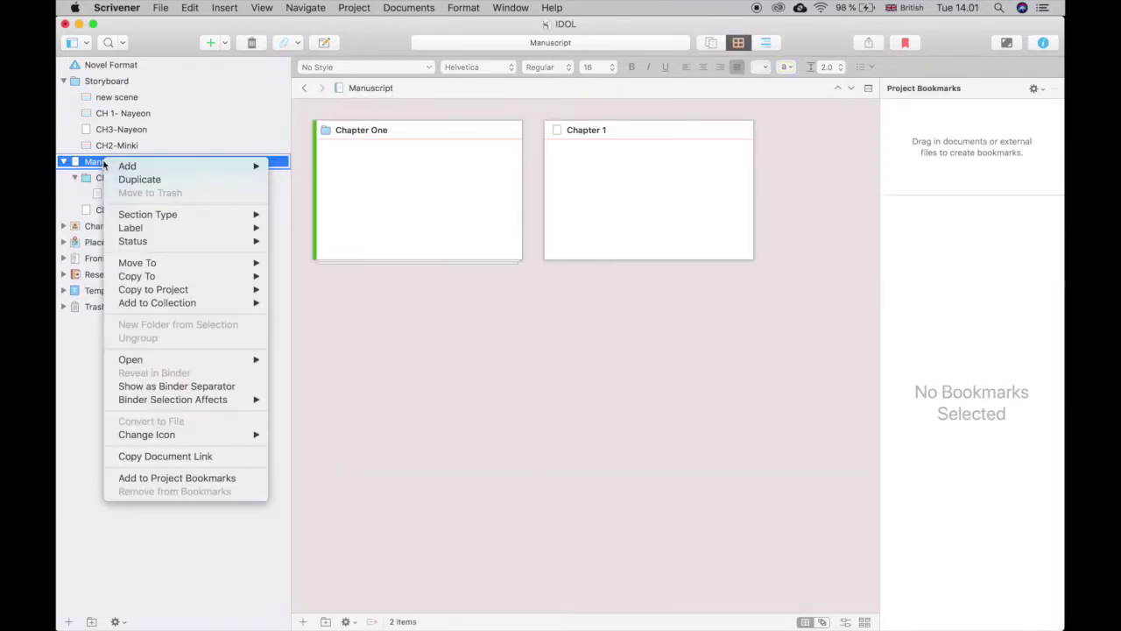
pyautogui.moveTo(128, 167)
pyautogui.click(323, 180)
pyautogui.write('Chapter Two')
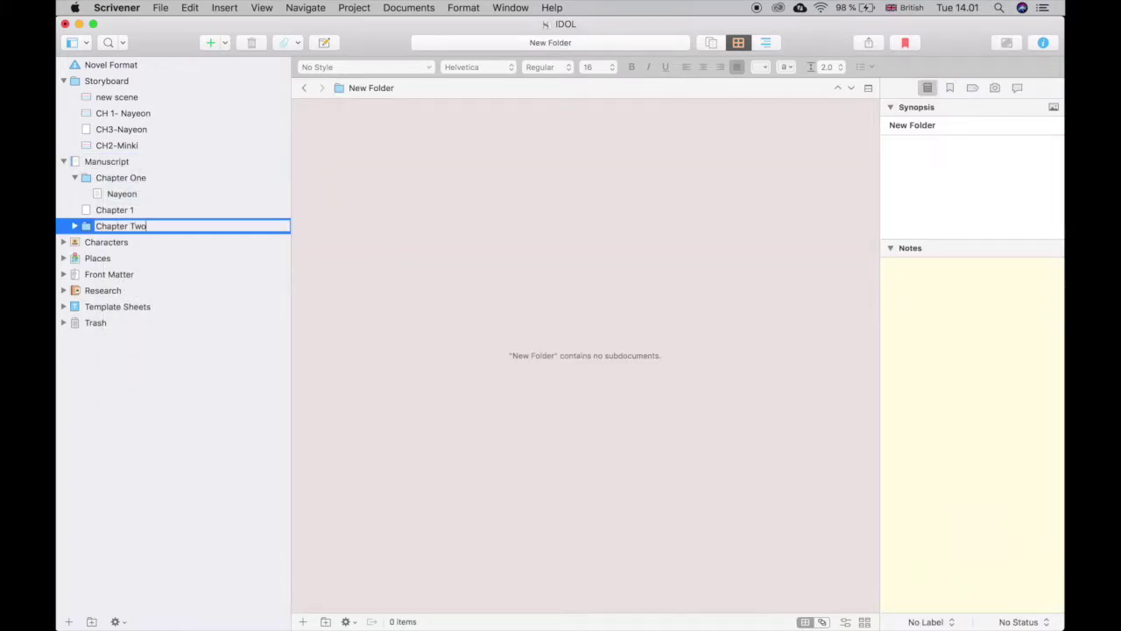
pyautogui.press('Return')
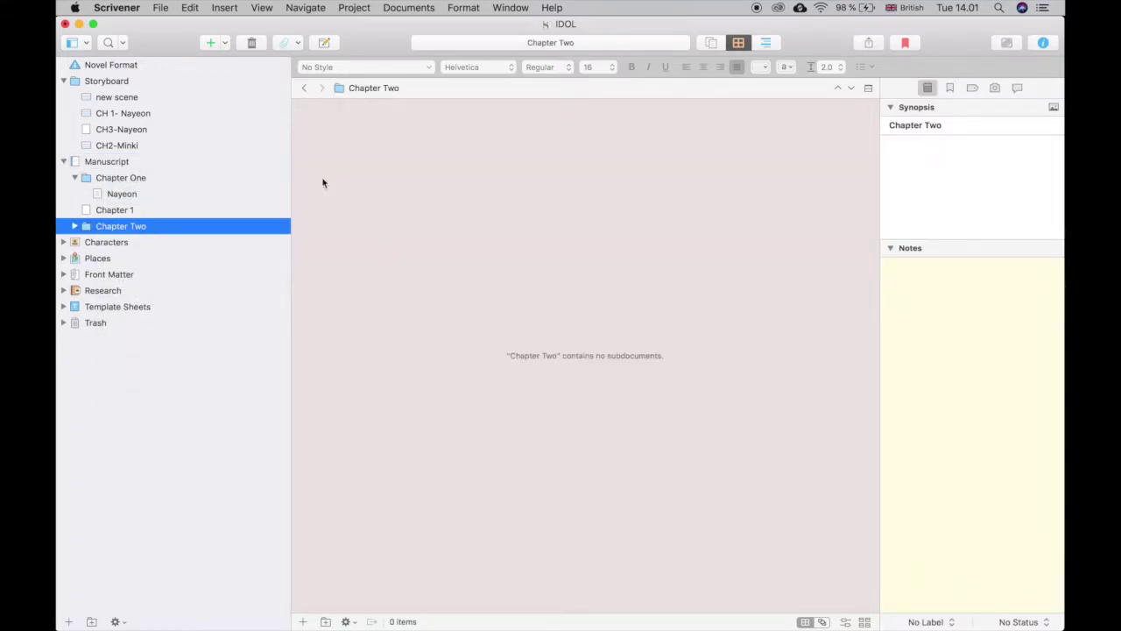
# Add a text document named "Minki" inside Chapter Two and collapse both chapter folders.
pyautogui.rightClick(224, 227)
pyautogui.moveTo(350, 233)
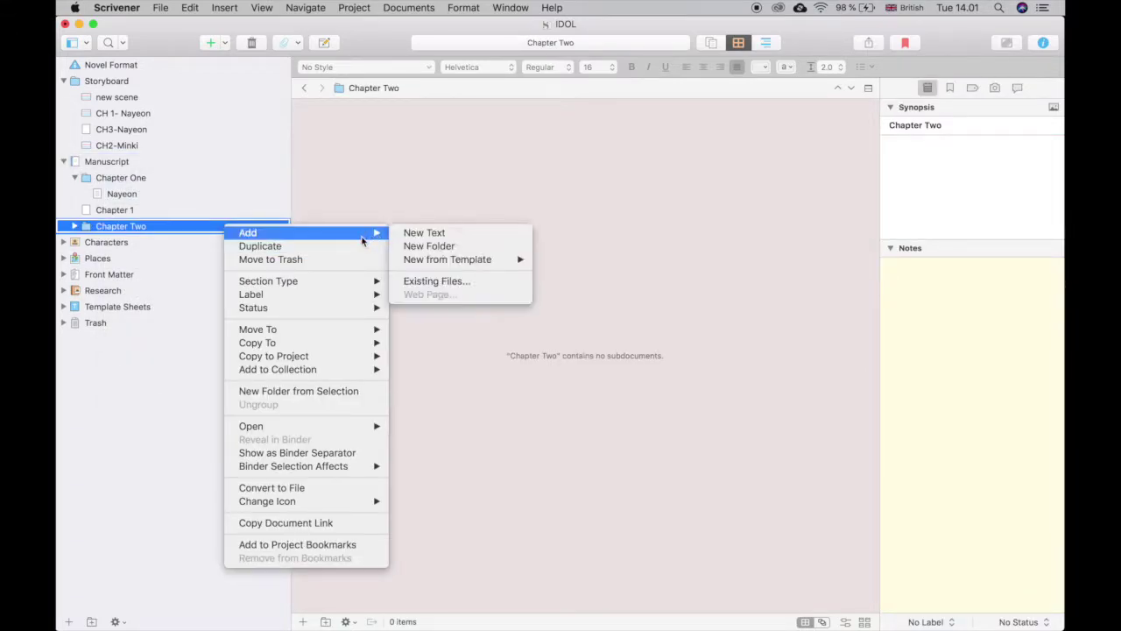
pyautogui.click(425, 233)
pyautogui.write('Minki')
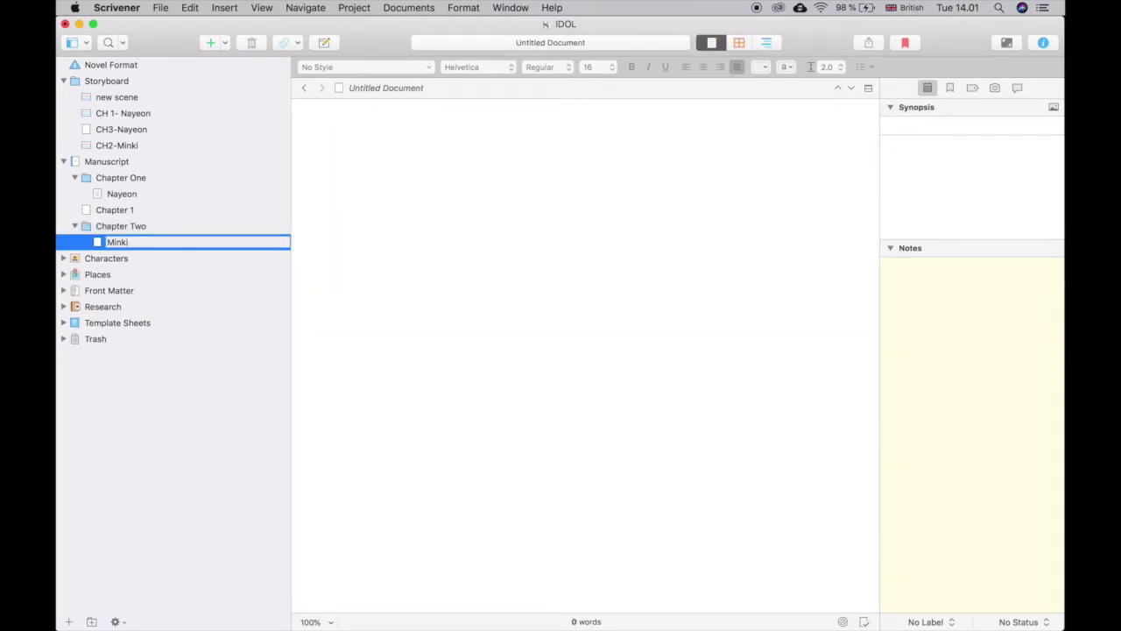
pyautogui.press('Return')
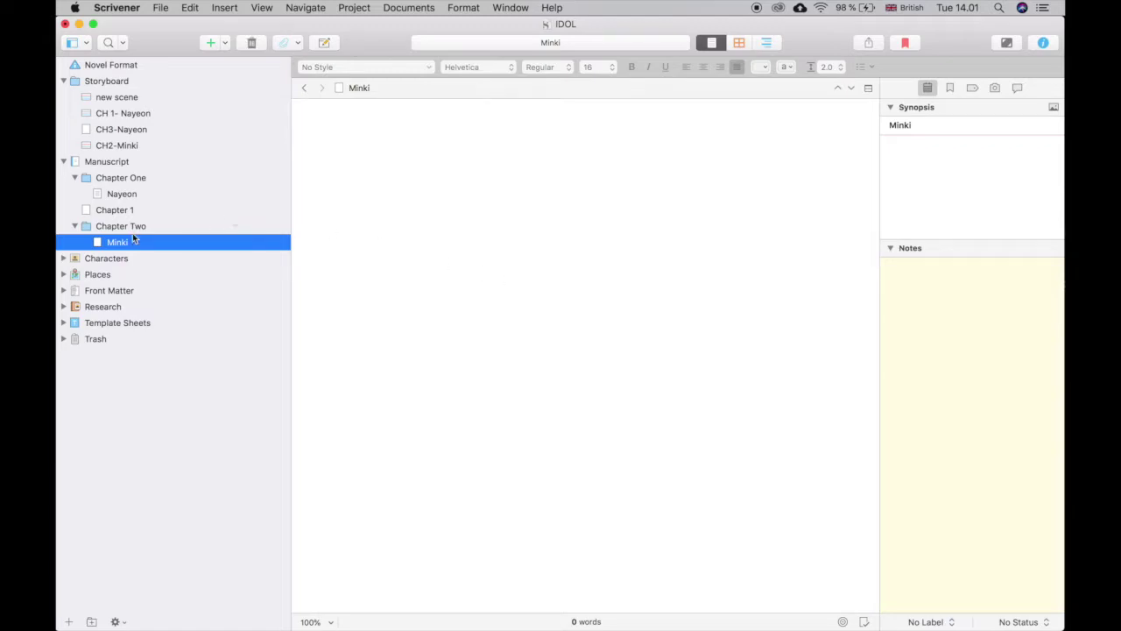
pyautogui.click(75, 226)
pyautogui.click(74, 178)
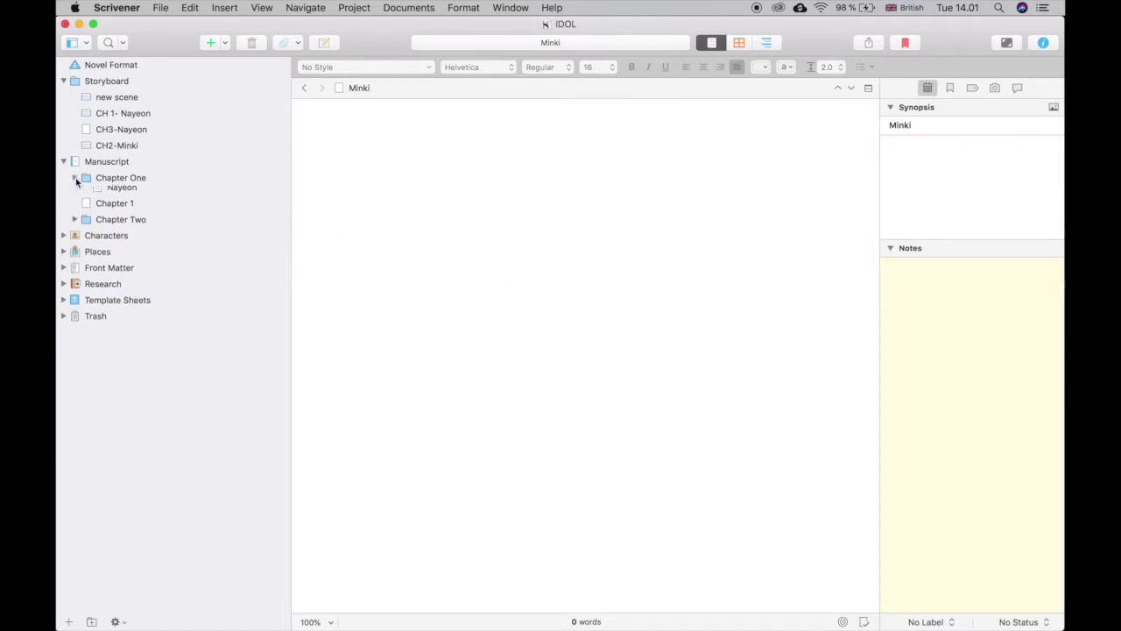
pyautogui.moveTo(425, 614)
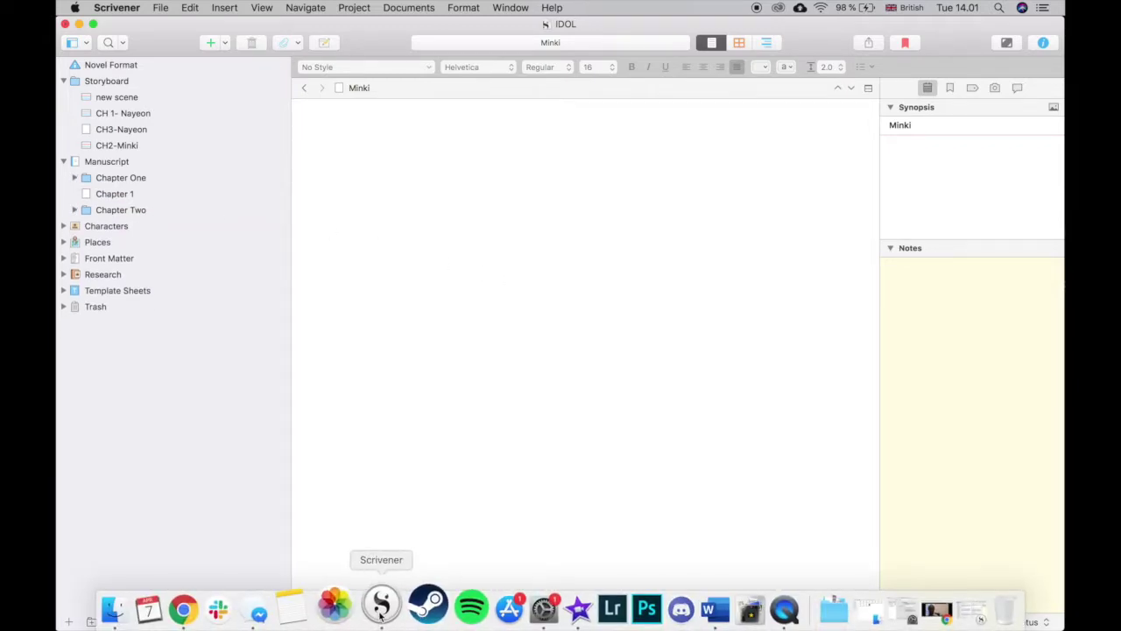
pyautogui.rightClick(379, 614)
pyautogui.click(455, 405)
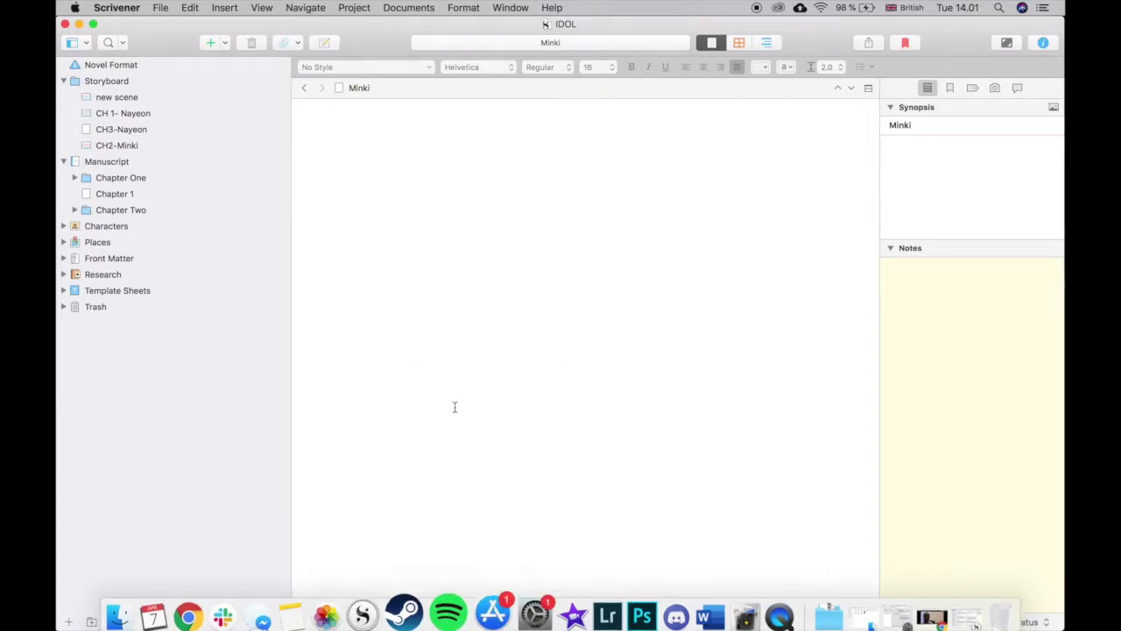
# Look through the storyboard of The Sound Of Crooked Hearts, collapse it and expand the manuscript's Chapter Three folder.
pyautogui.scroll(-10, 136, 342)
pyautogui.scroll(10, 136, 346)
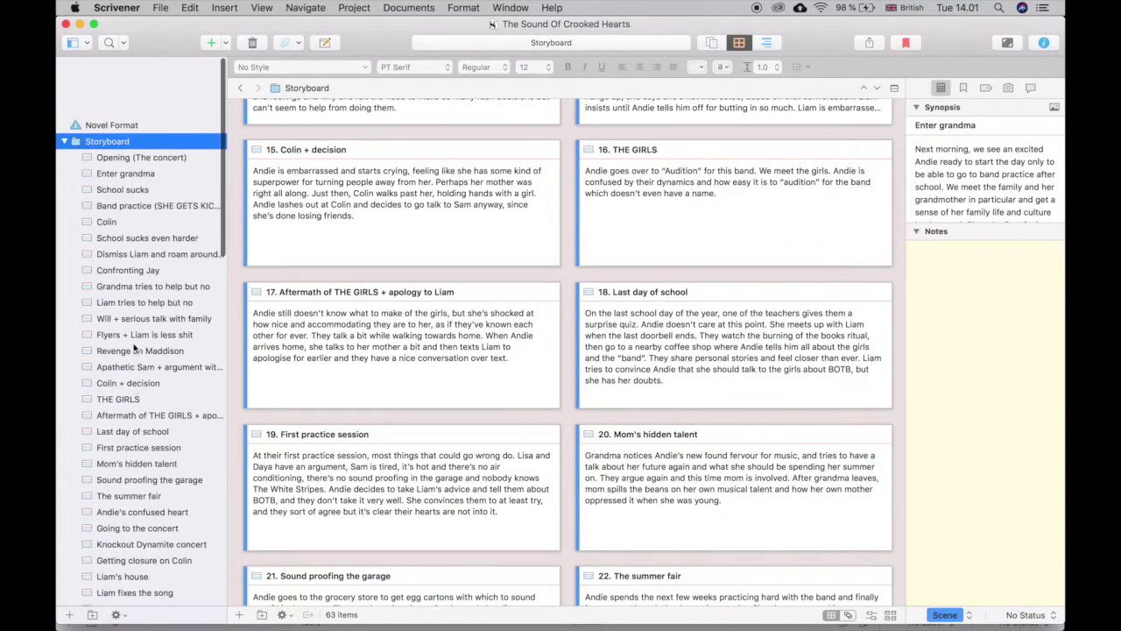
pyautogui.press('Left')
pyautogui.click(75, 210)
# Read Scene #1 to Scene #3 of Chapter Three, then minimise that project to return to the IDOL project.
pyautogui.click(125, 226)
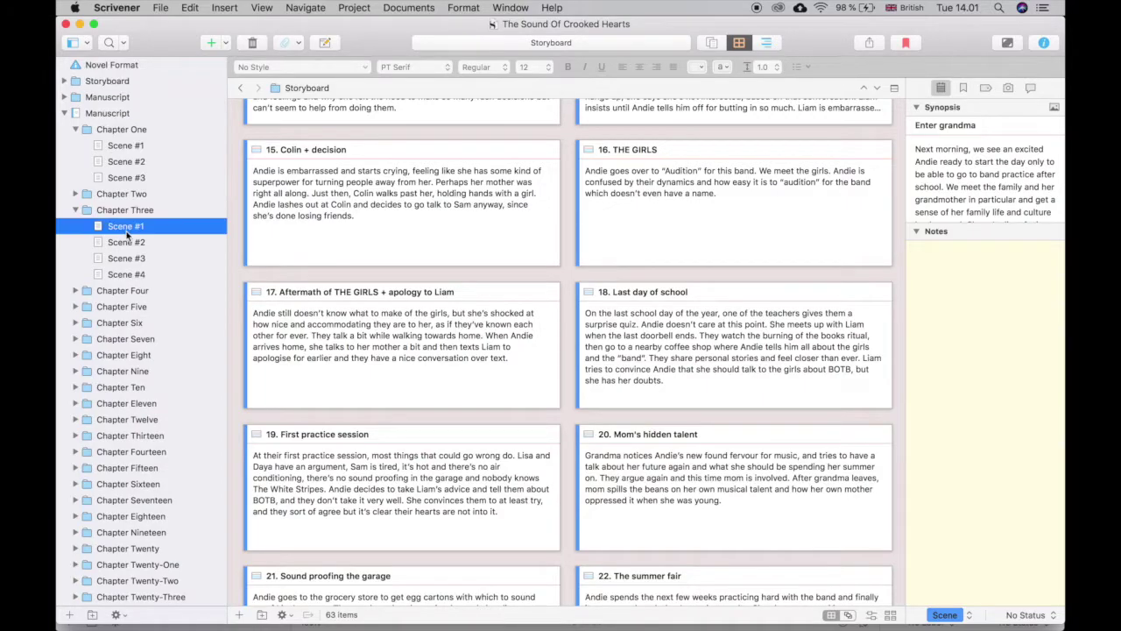
pyautogui.scroll(2, 406, 216)
pyautogui.scroll(15, 406, 216)
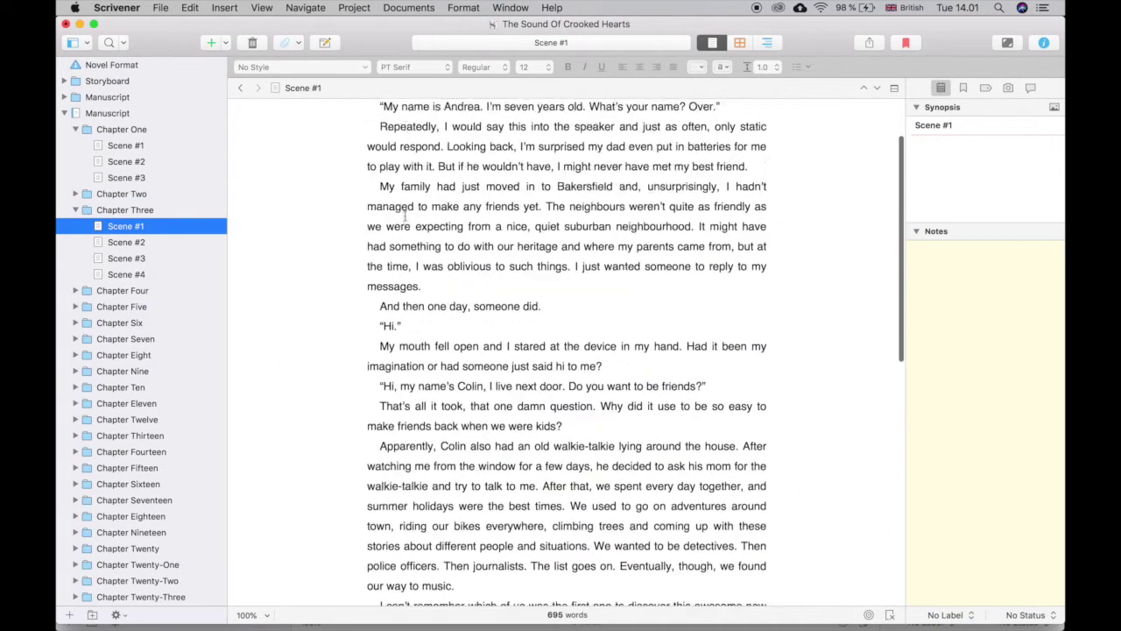
pyautogui.scroll(1, 406, 216)
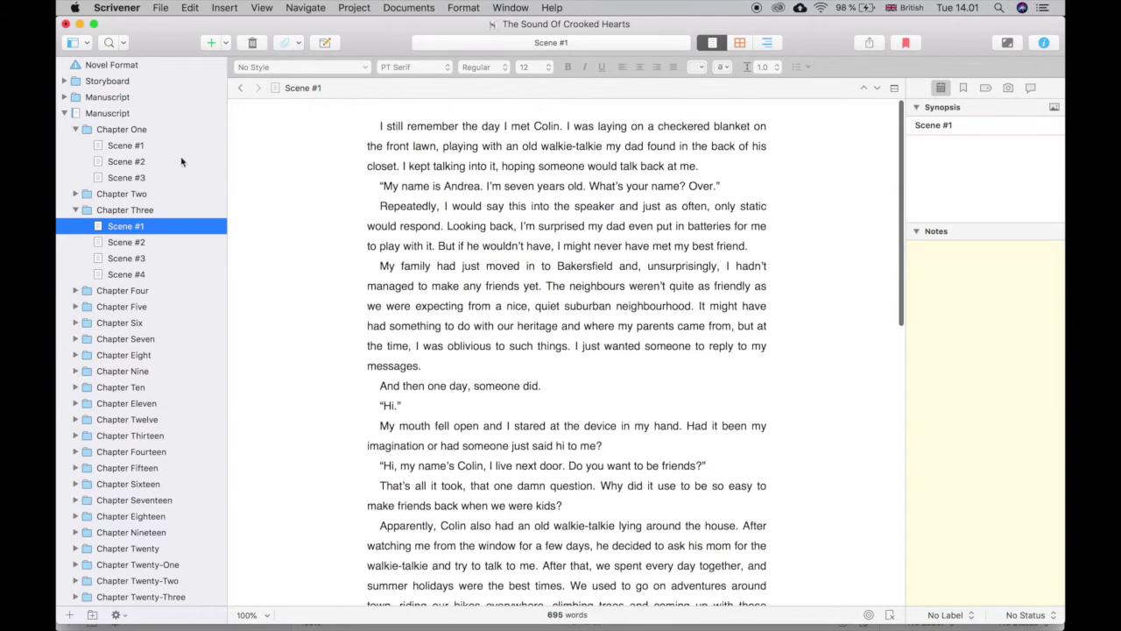
pyautogui.click(137, 243)
pyautogui.click(142, 258)
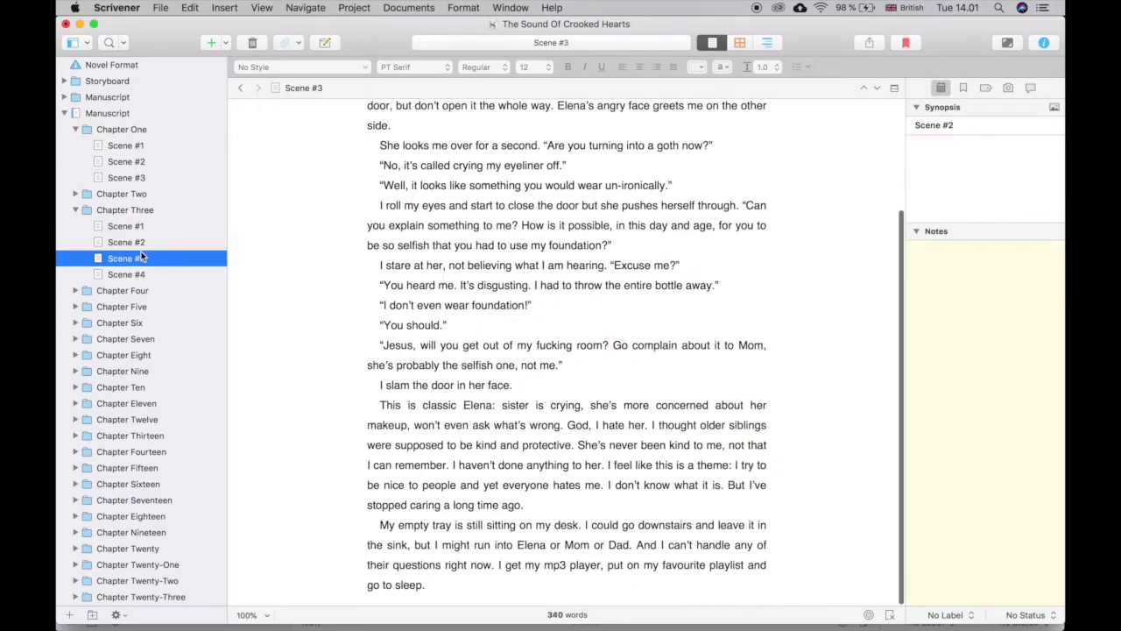
pyautogui.click(77, 25)
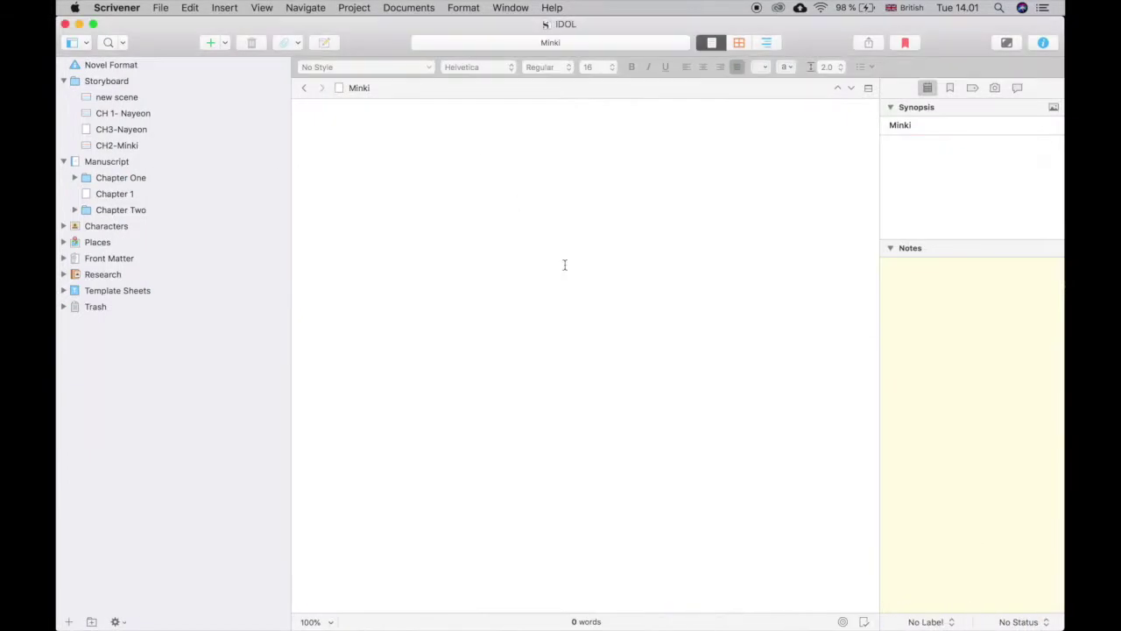
pyautogui.click(566, 270)
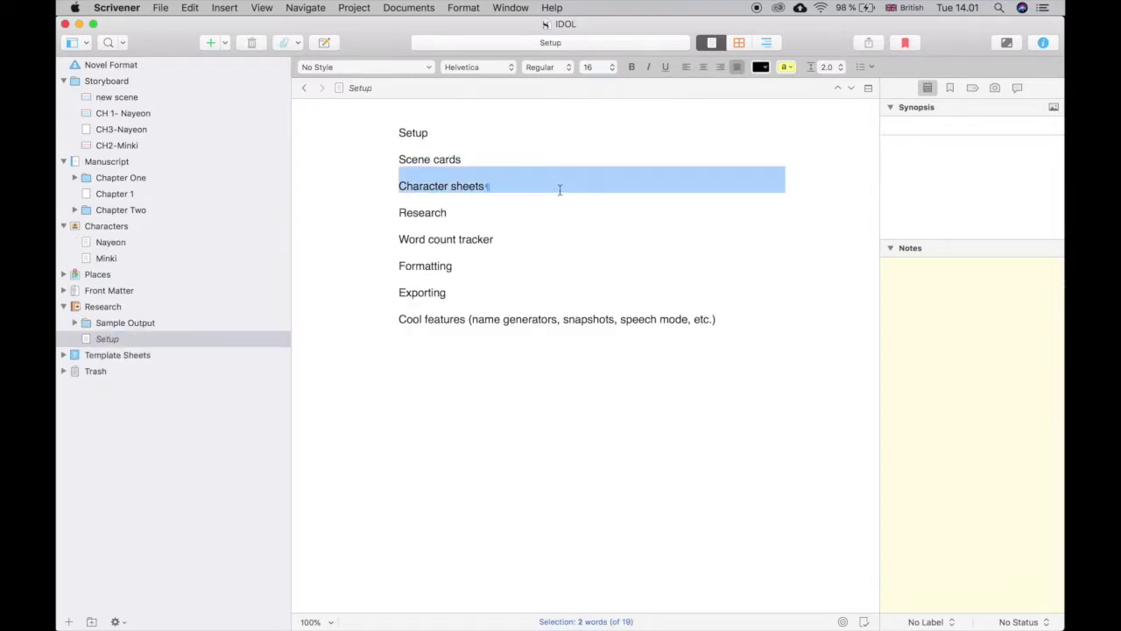
# Look at the Characters folder and its Nayeon and Minki character sheets.
pyautogui.click(63, 226)
pyautogui.click(63, 226)
pyautogui.click(124, 228)
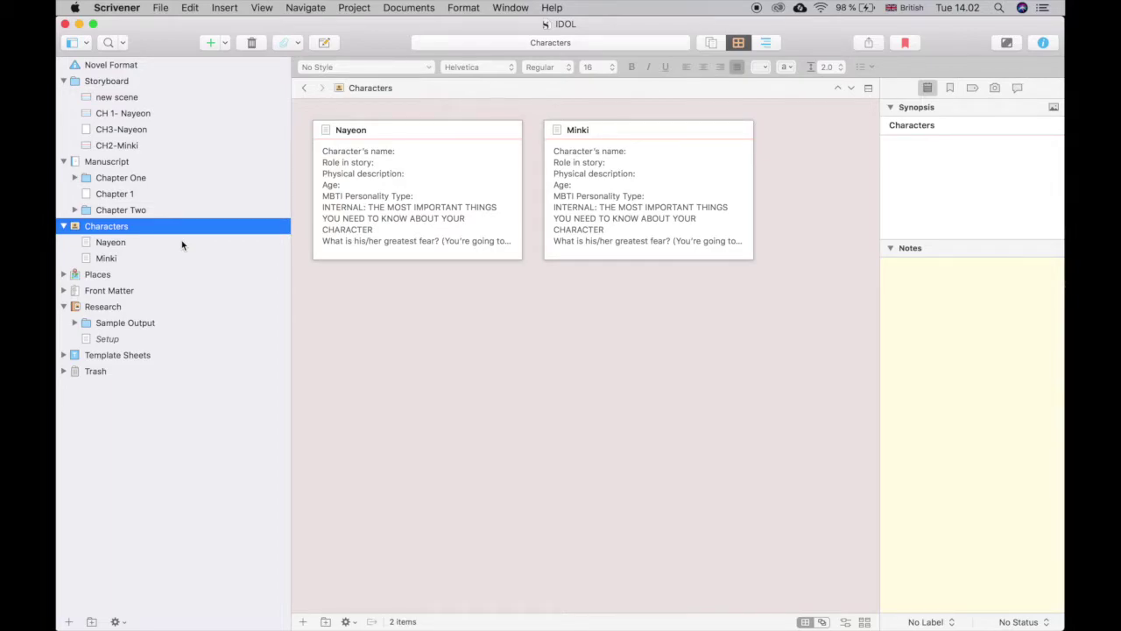
pyautogui.click(137, 243)
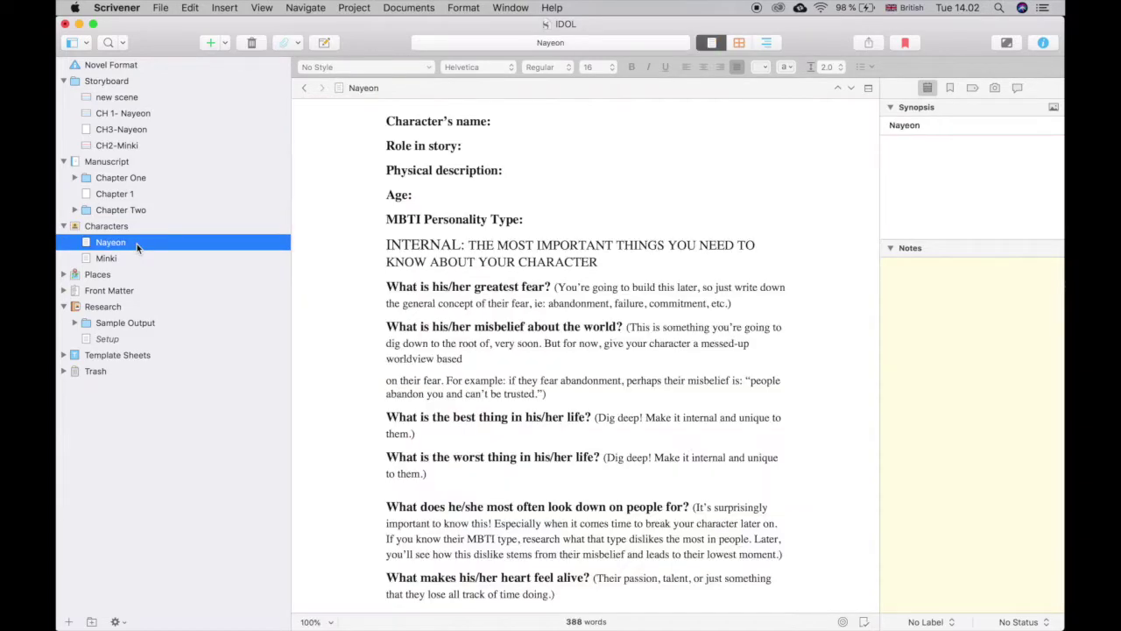
pyautogui.click(150, 257)
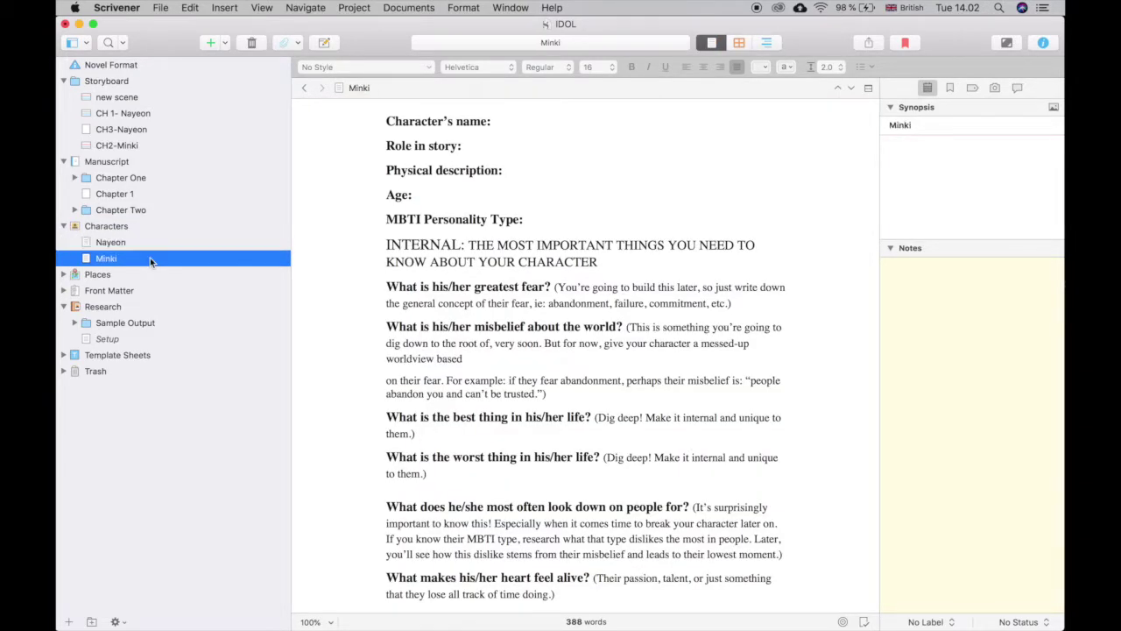
pyautogui.click(183, 244)
# Examine the questions of the Nayeon character sheet, from the character's name through the internal and external sections.
pyautogui.click(632, 286)
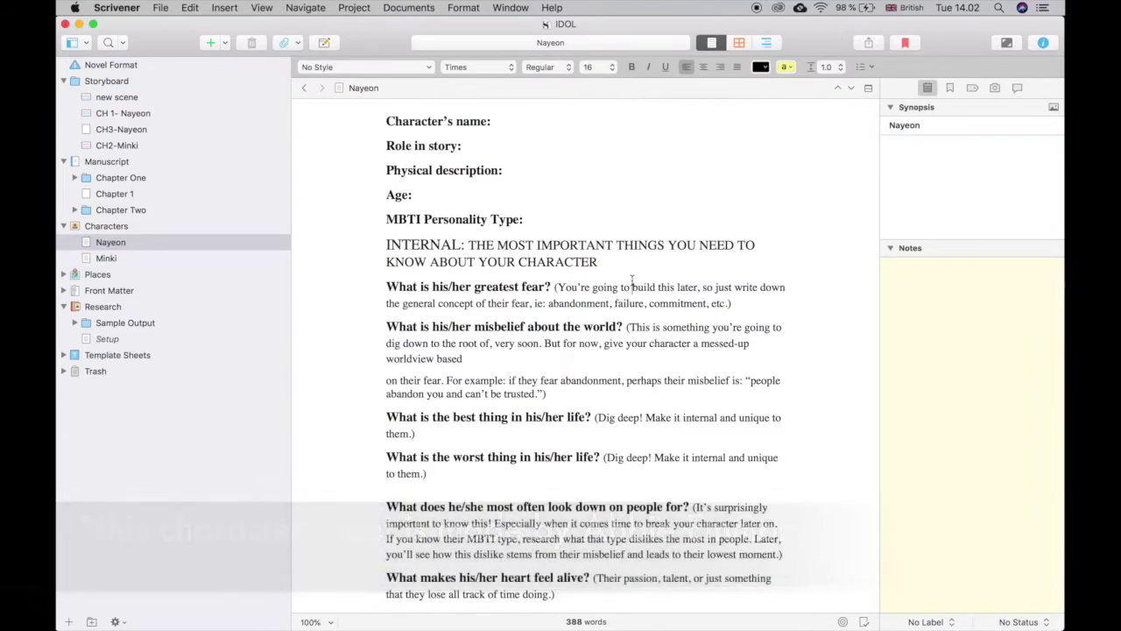
pyautogui.scroll(-10, 631, 280)
pyautogui.scroll(10, 632, 281)
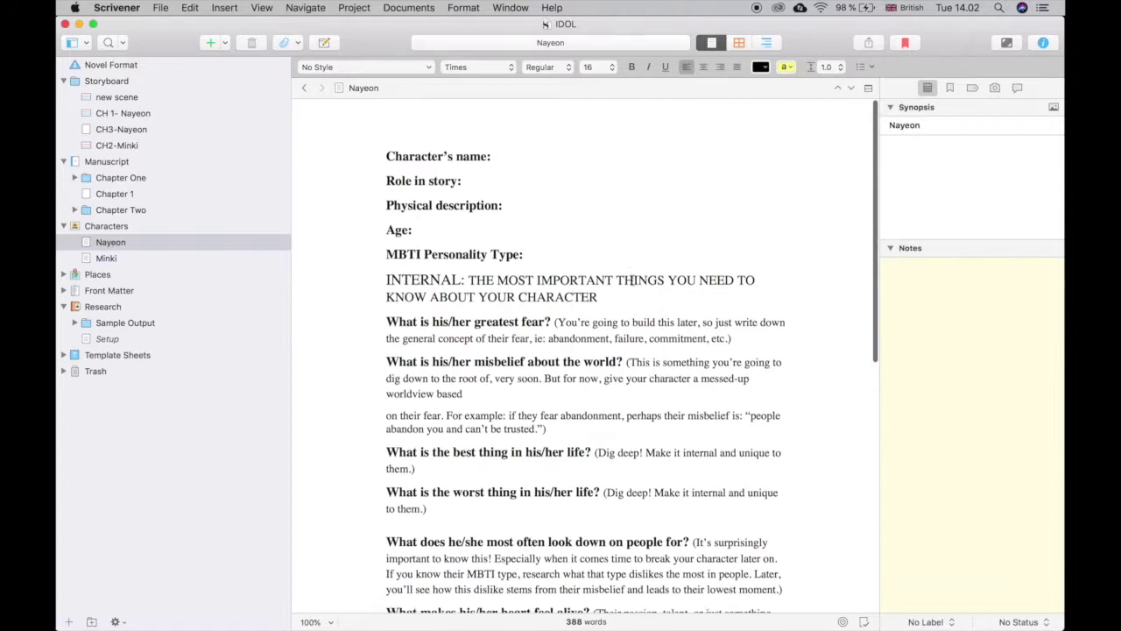
pyautogui.click(565, 130)
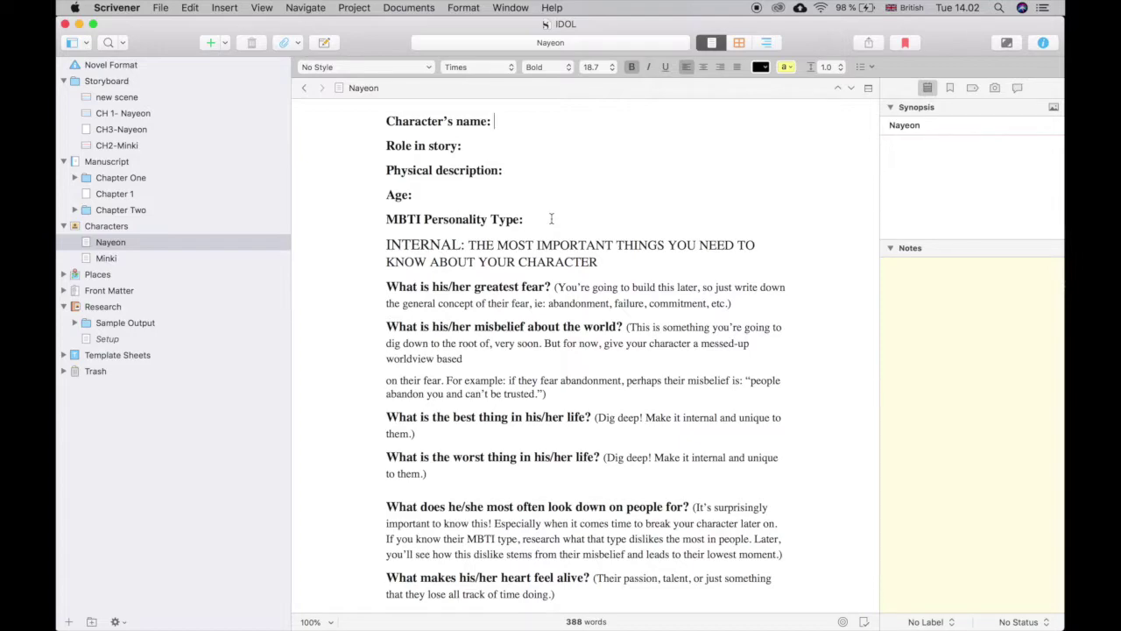
pyautogui.scroll(-8, 551, 219)
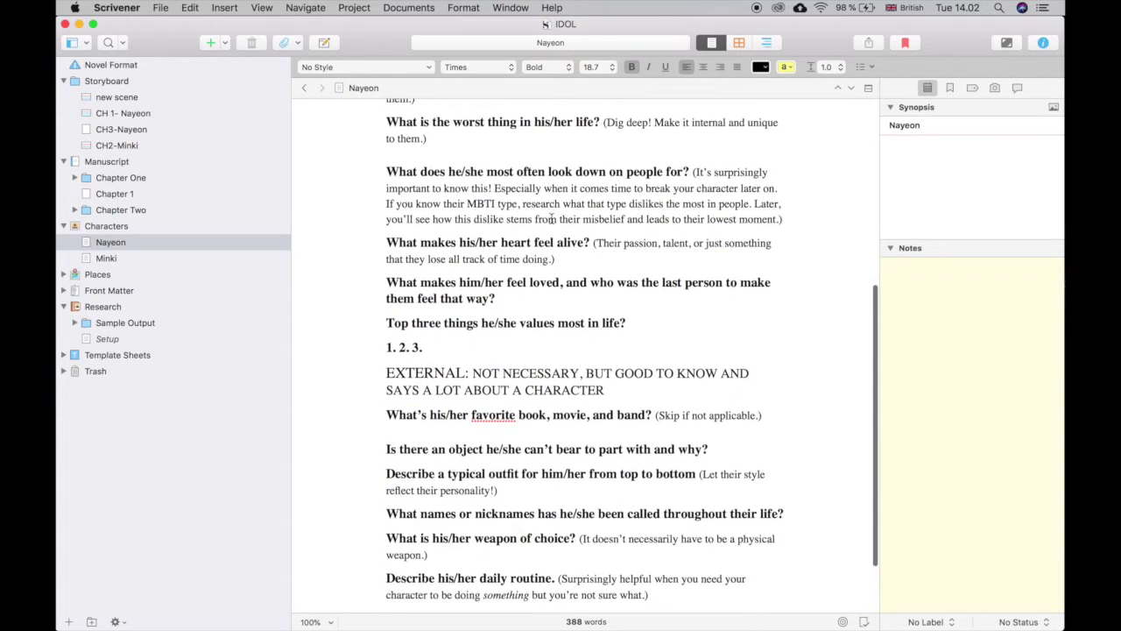
pyautogui.scroll(15, 551, 219)
pyautogui.scroll(-1, 551, 219)
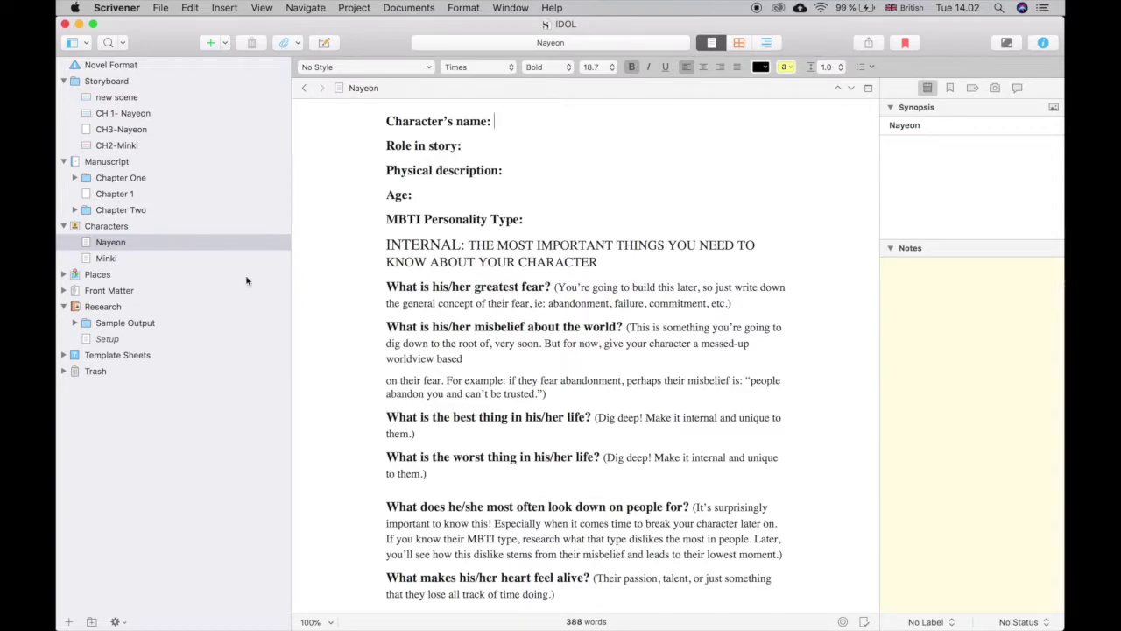
# Collapse the Characters folder and look at the Research folder with its Sample Output folder and Setup document.
pyautogui.click(63, 226)
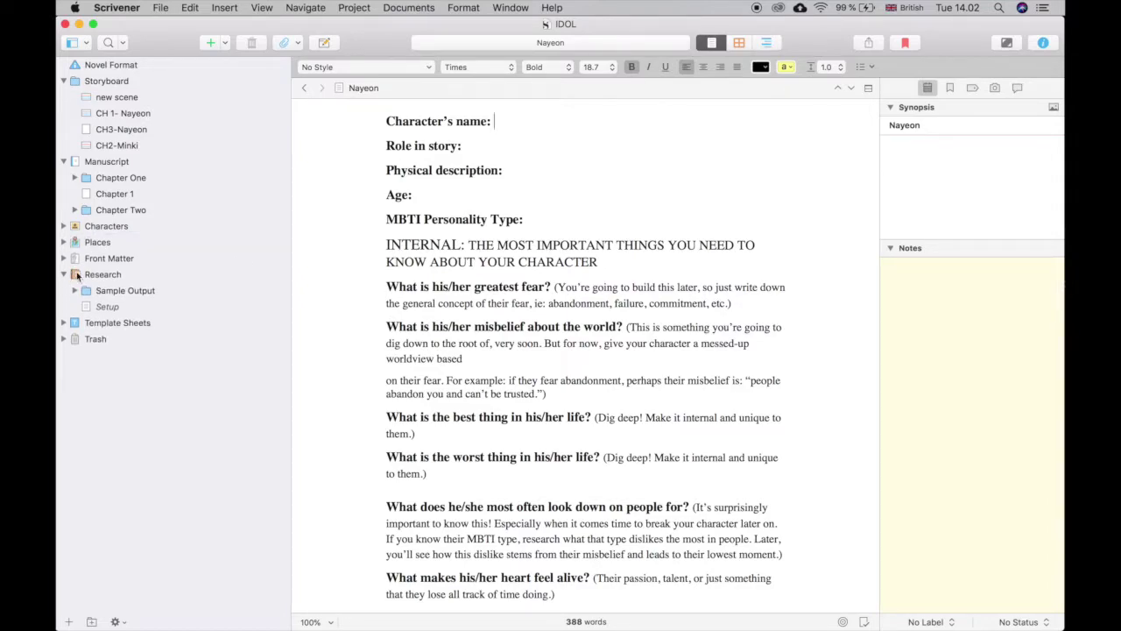
pyautogui.click(103, 275)
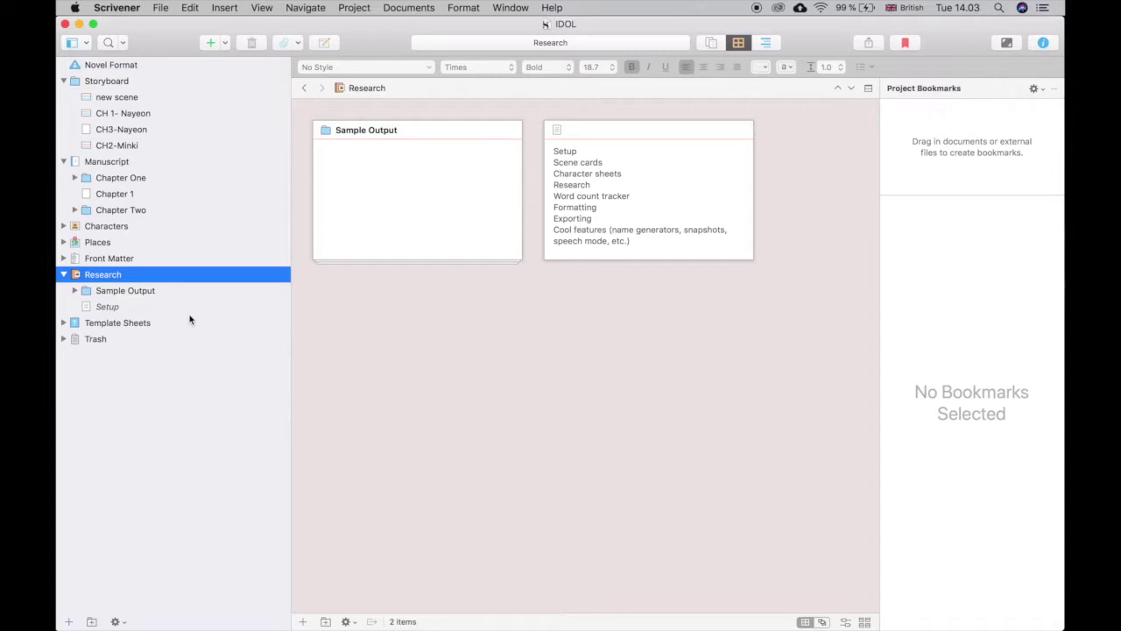
pyautogui.click(131, 293)
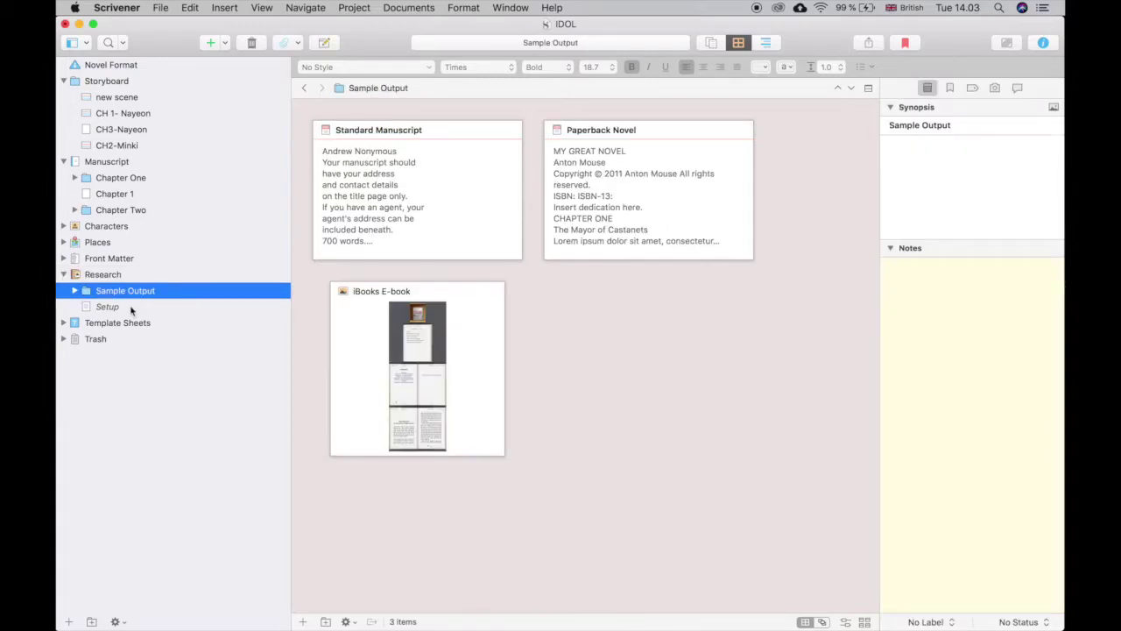
pyautogui.click(132, 308)
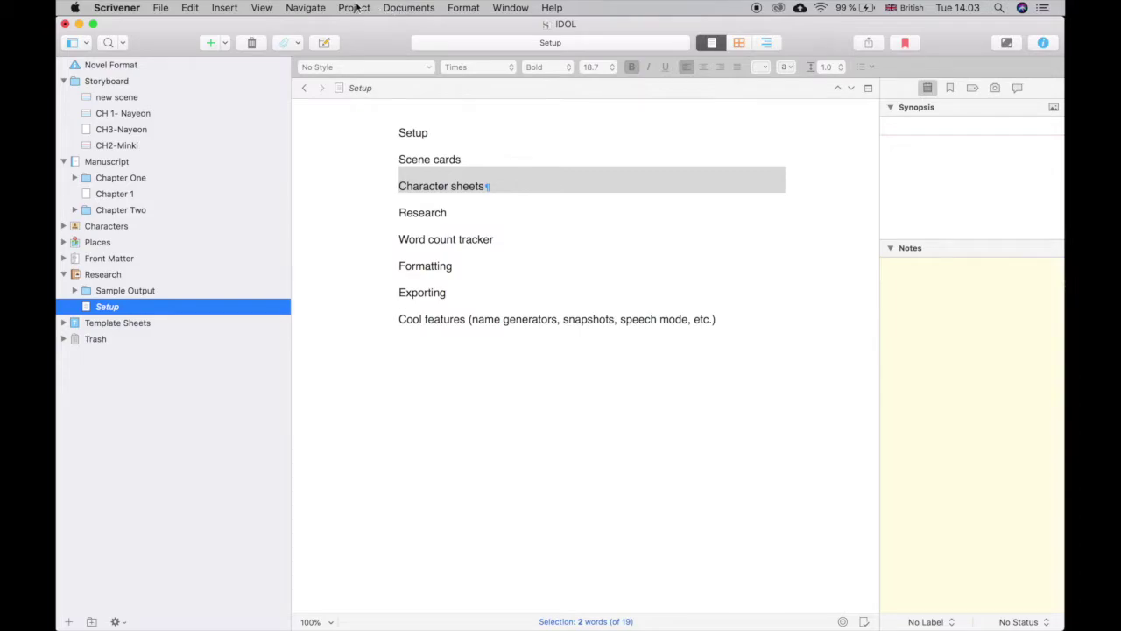
pyautogui.click(125, 280)
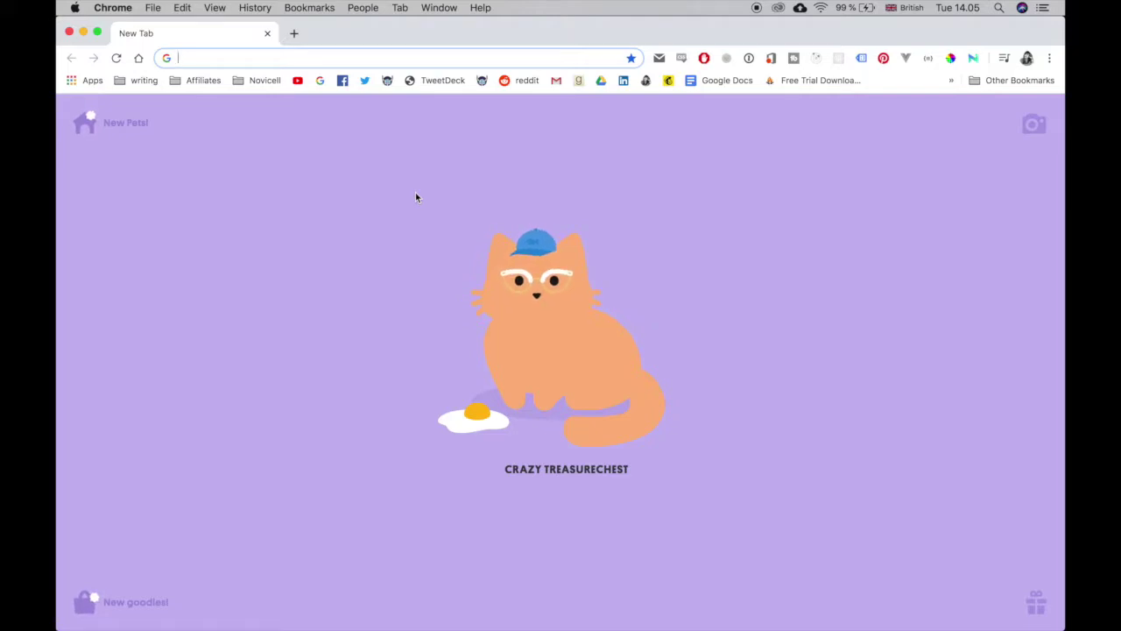
# Search the web for "plums", open the Plum article on Wikipedia and select its address for copying.
pyautogui.write('plum')
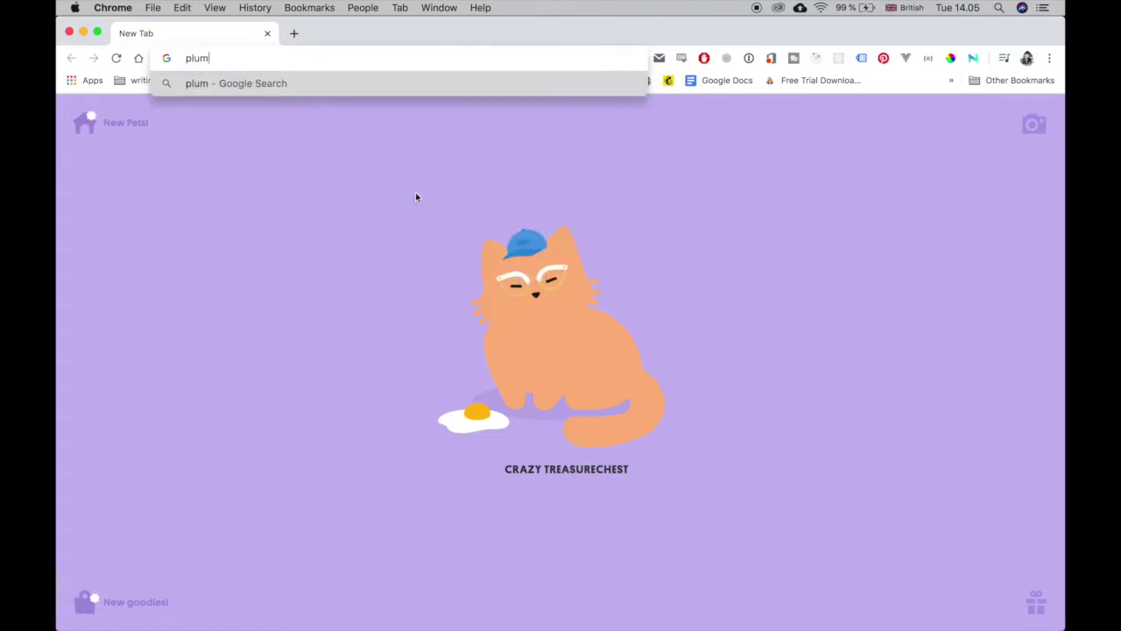
pyautogui.write('s')
pyautogui.press('Return')
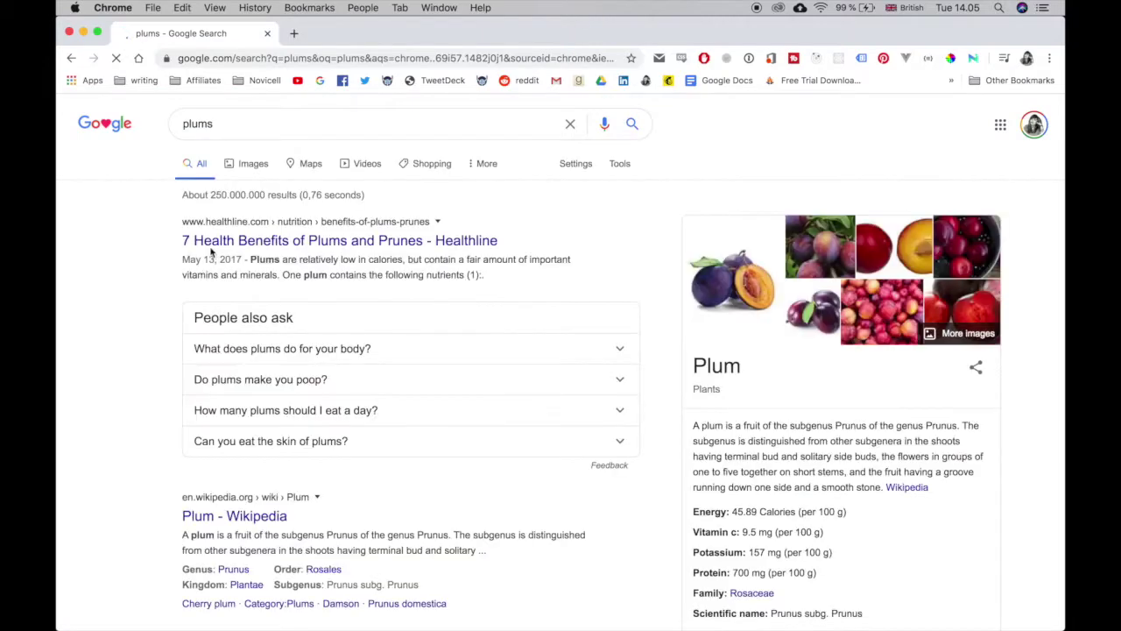
pyautogui.click(201, 518)
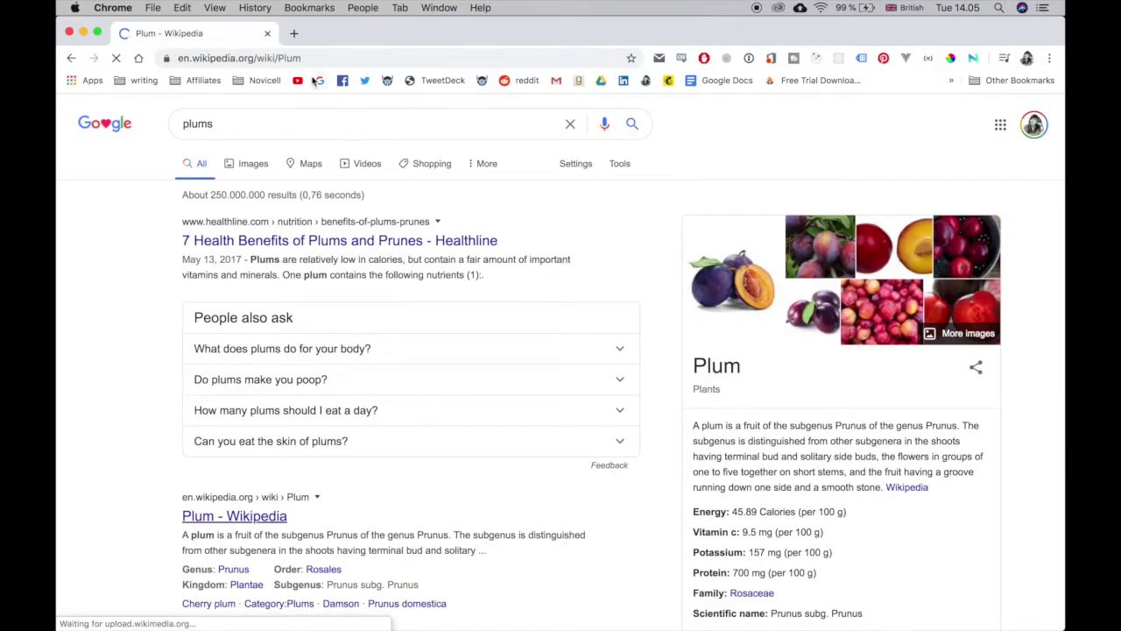
pyautogui.click(372, 52)
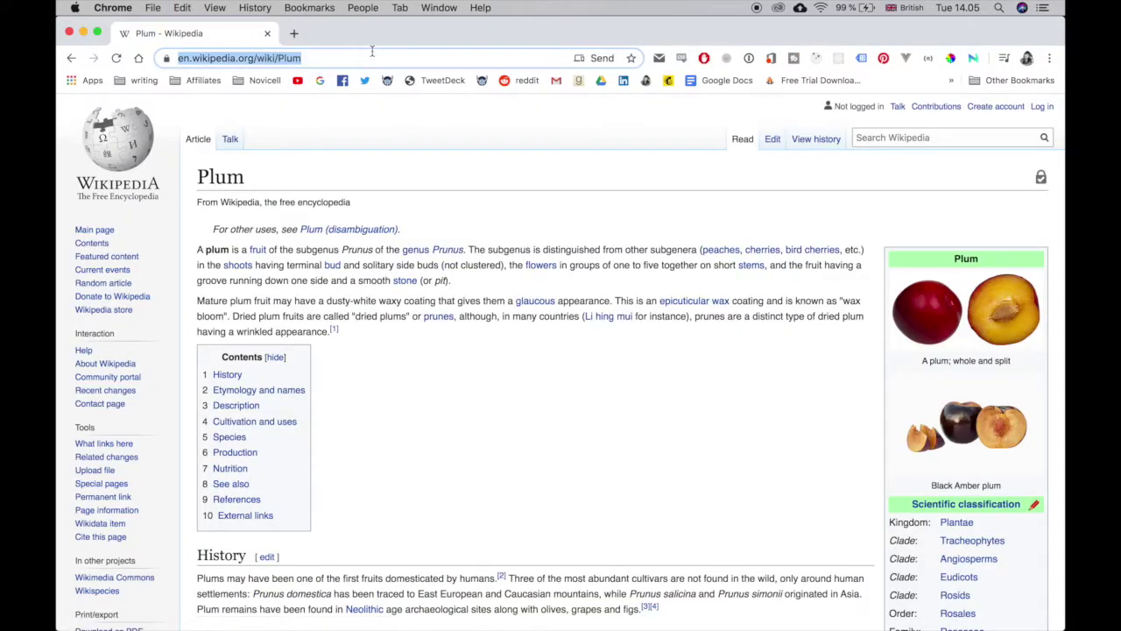
pyautogui.rightClick(391, 617)
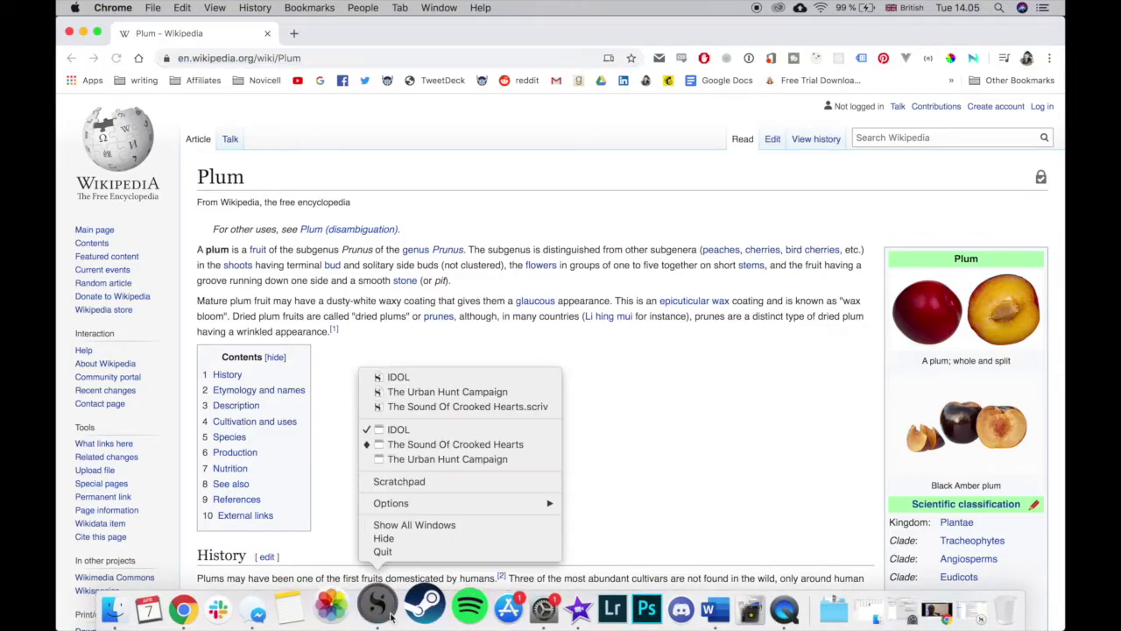
pyautogui.click(438, 436)
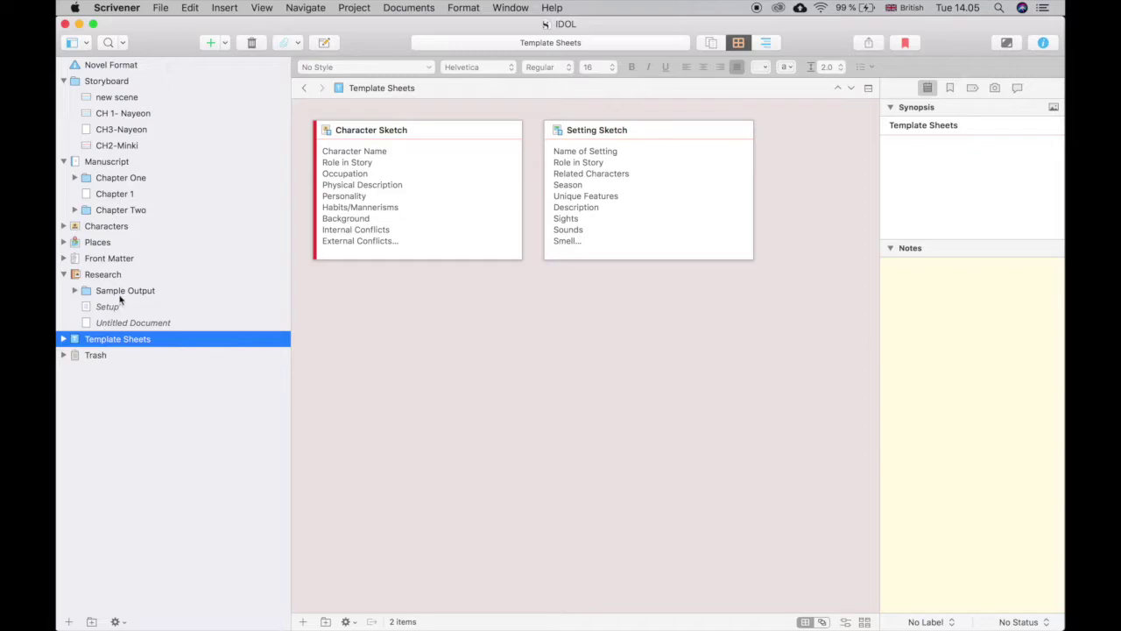
pyautogui.click(135, 330)
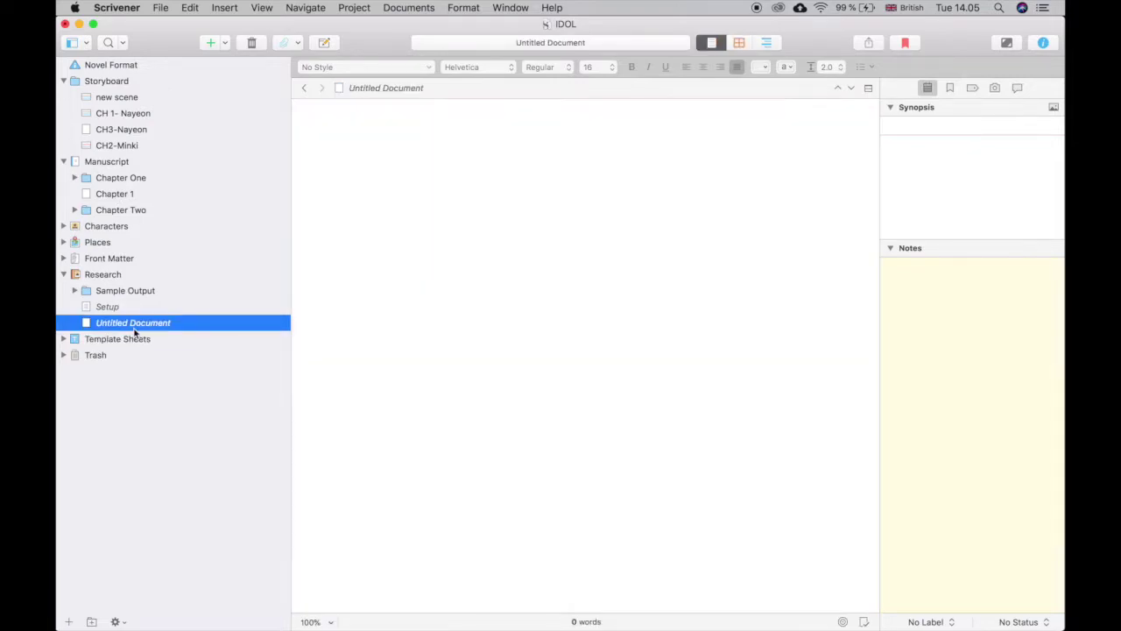
pyautogui.click(160, 7)
pyautogui.moveTo(219, 210)
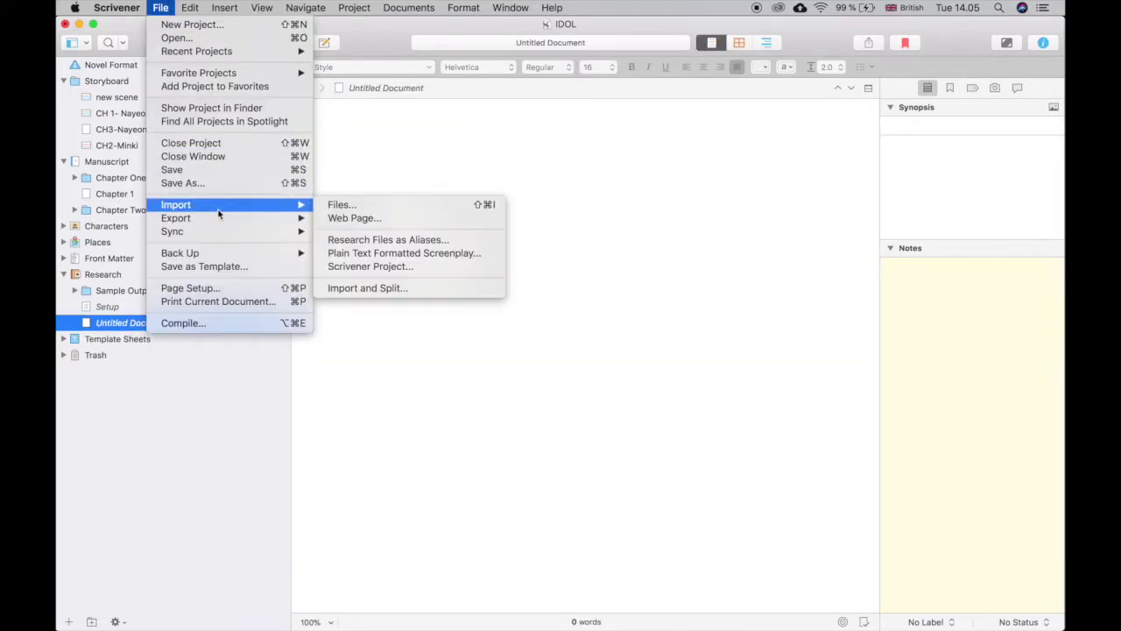
pyautogui.click(369, 219)
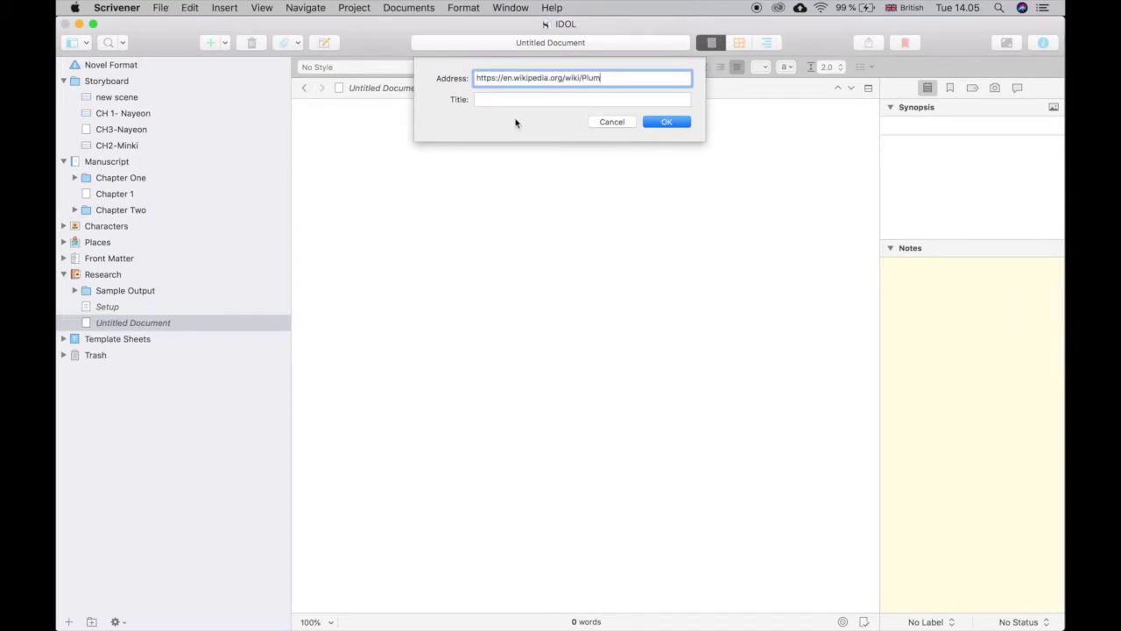
pyautogui.click(668, 121)
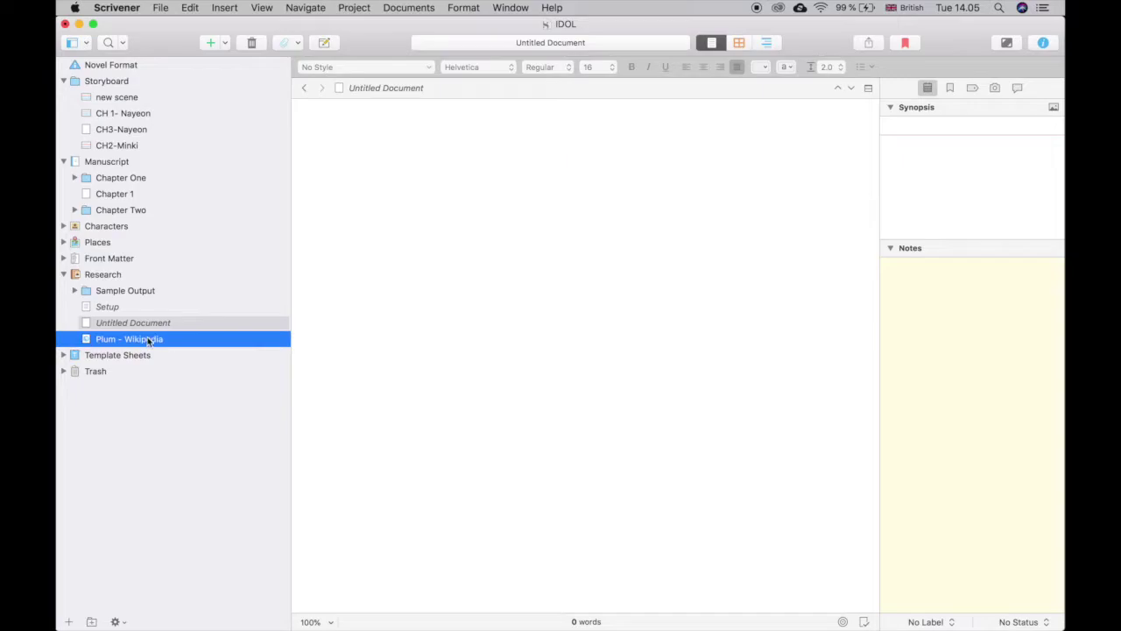
# Open the imported Plum - Wikipedia page in the Research folder and look through its contents.
pyautogui.click(178, 342)
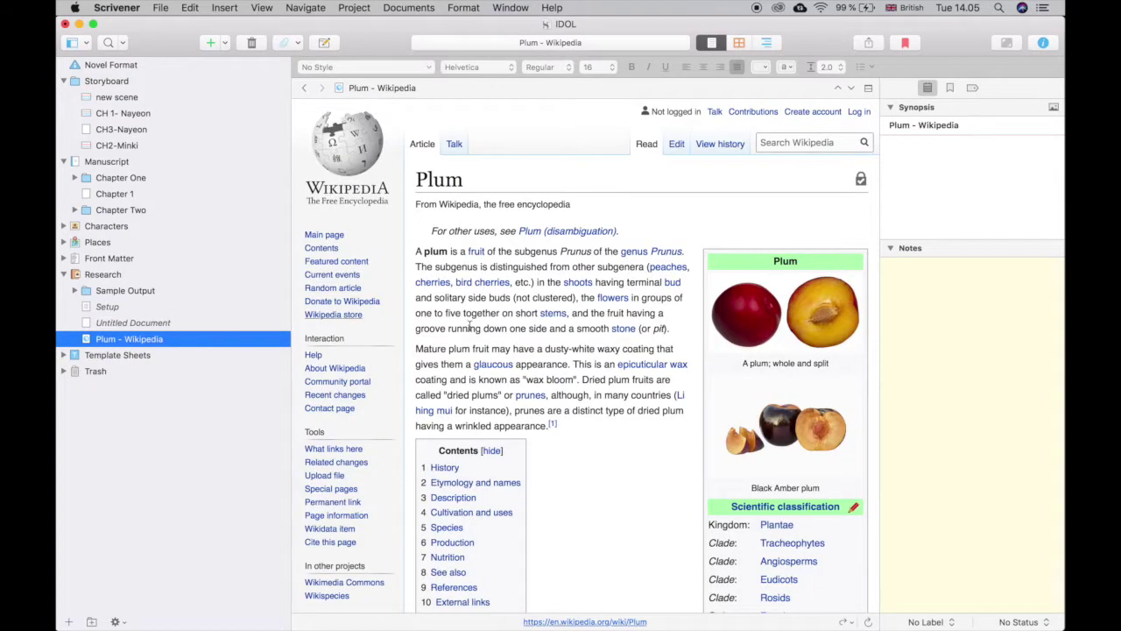
pyautogui.scroll(-20, 521, 348)
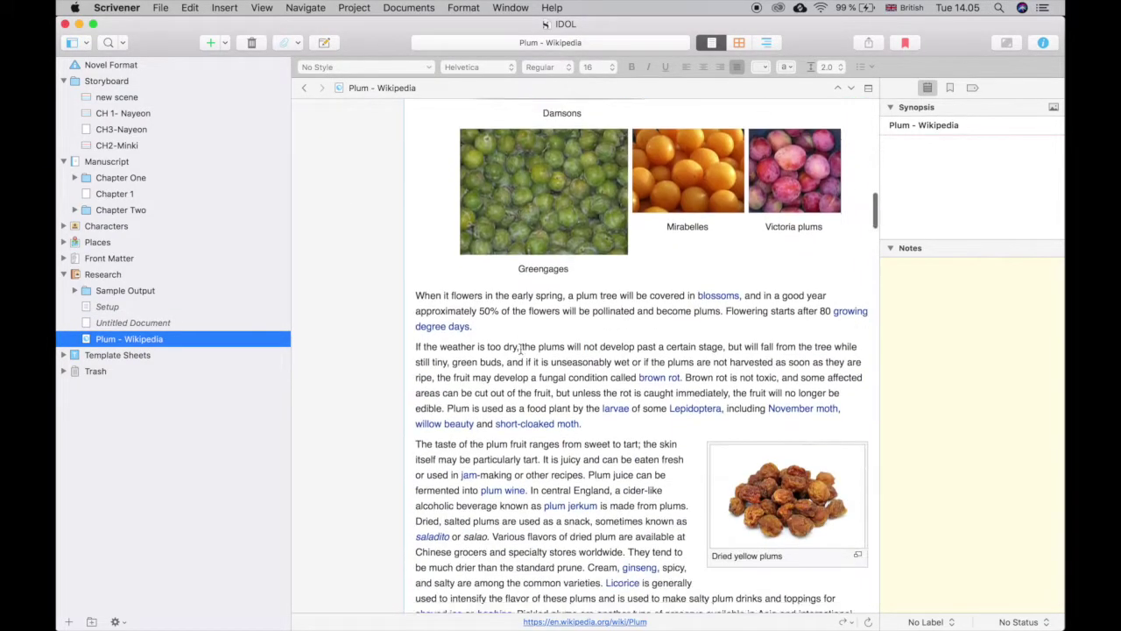
pyautogui.scroll(-20, 520, 349)
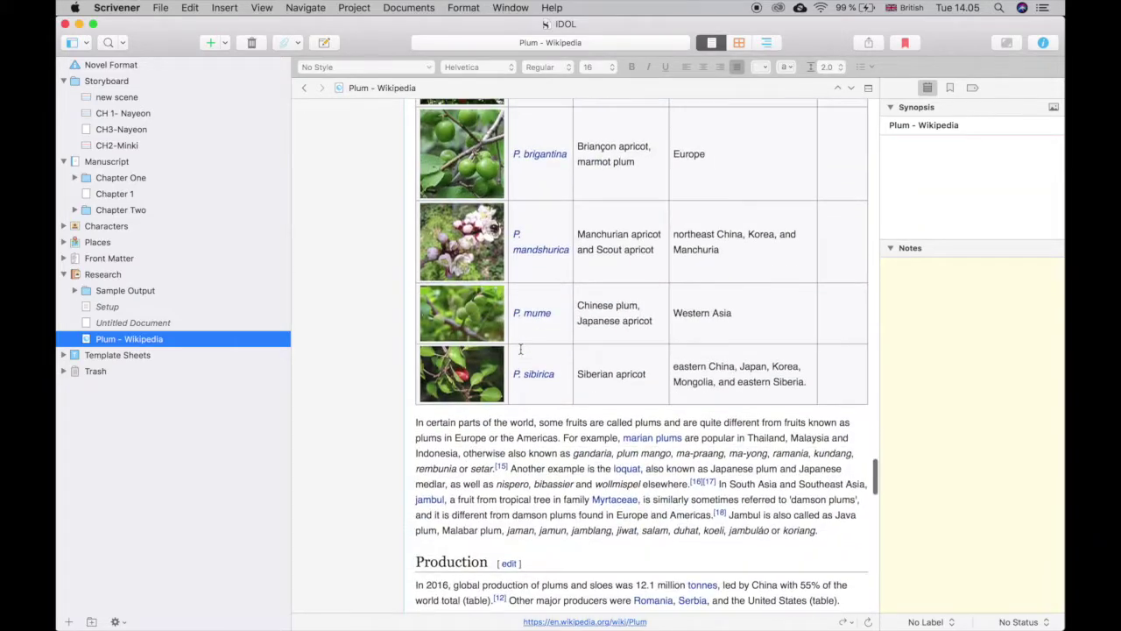
pyautogui.scroll(20, 521, 349)
pyautogui.scroll(20, 520, 349)
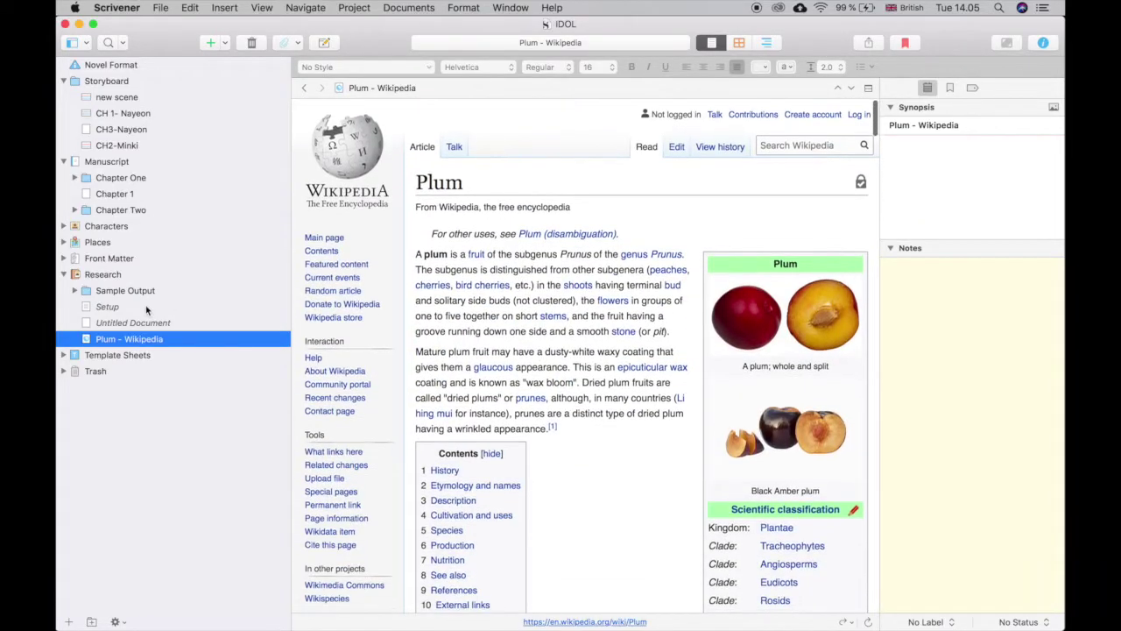
pyautogui.scroll(-10, 515, 232)
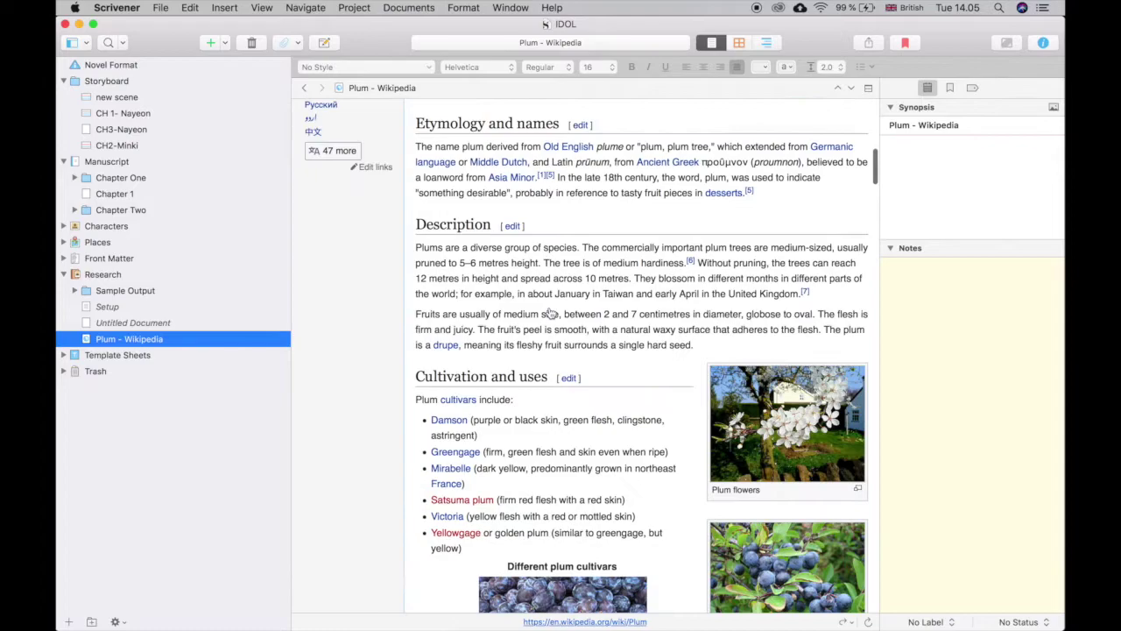
# Move the imported Plum - Wikipedia page and the Untitled Document from the Research folder to the trash.
pyautogui.scroll(10, 515, 231)
pyautogui.rightClick(129, 345)
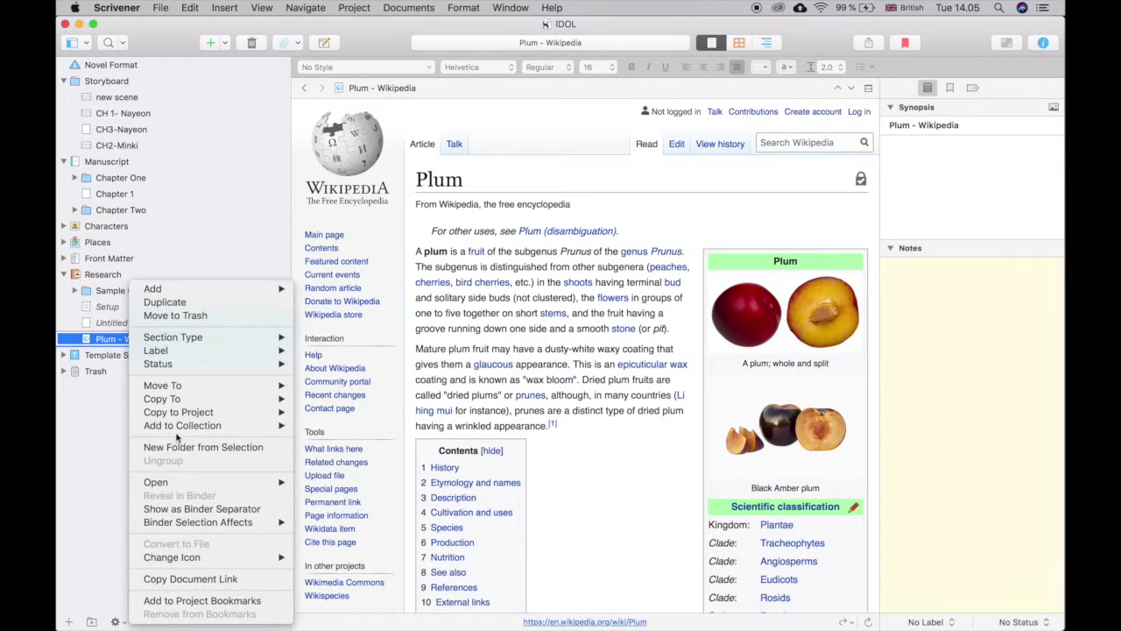
pyautogui.click(222, 315)
pyautogui.click(140, 323)
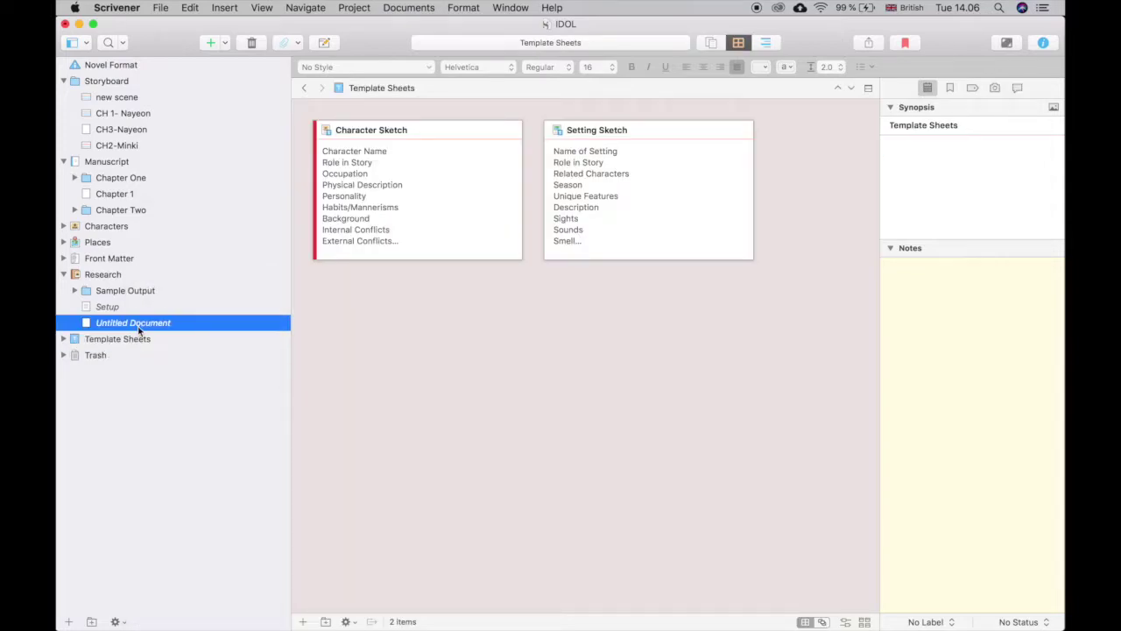
pyautogui.rightClick(140, 322)
pyautogui.click(194, 316)
# Open the Setup document in the Research folder and look over its topic list, marking the Word count tracker line.
pyautogui.click(105, 307)
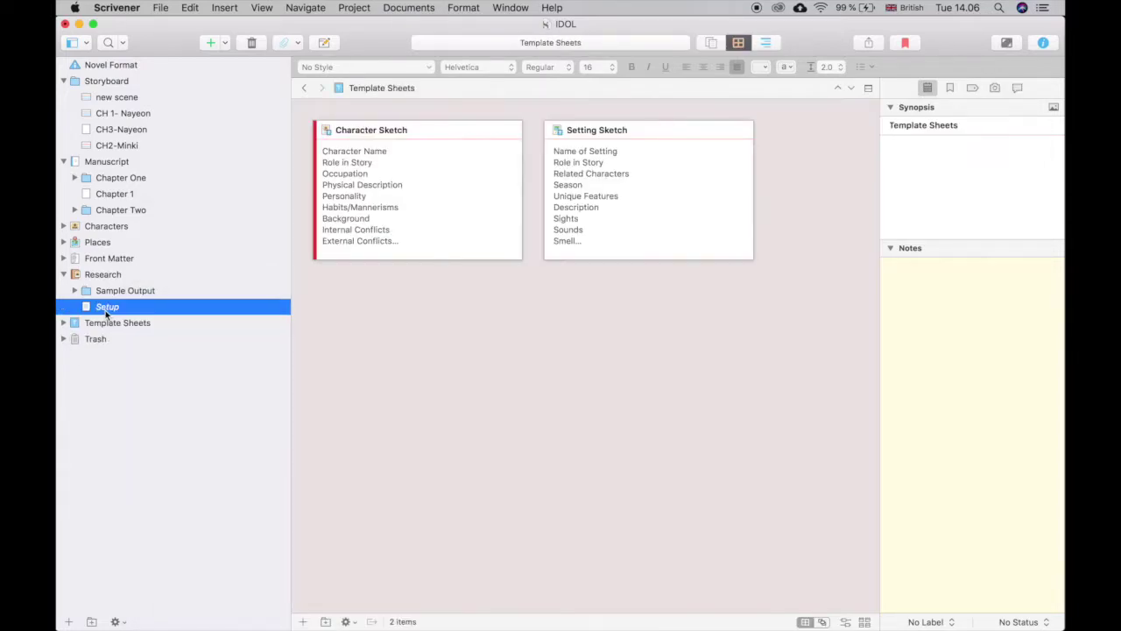
pyautogui.tripleClick(445, 235)
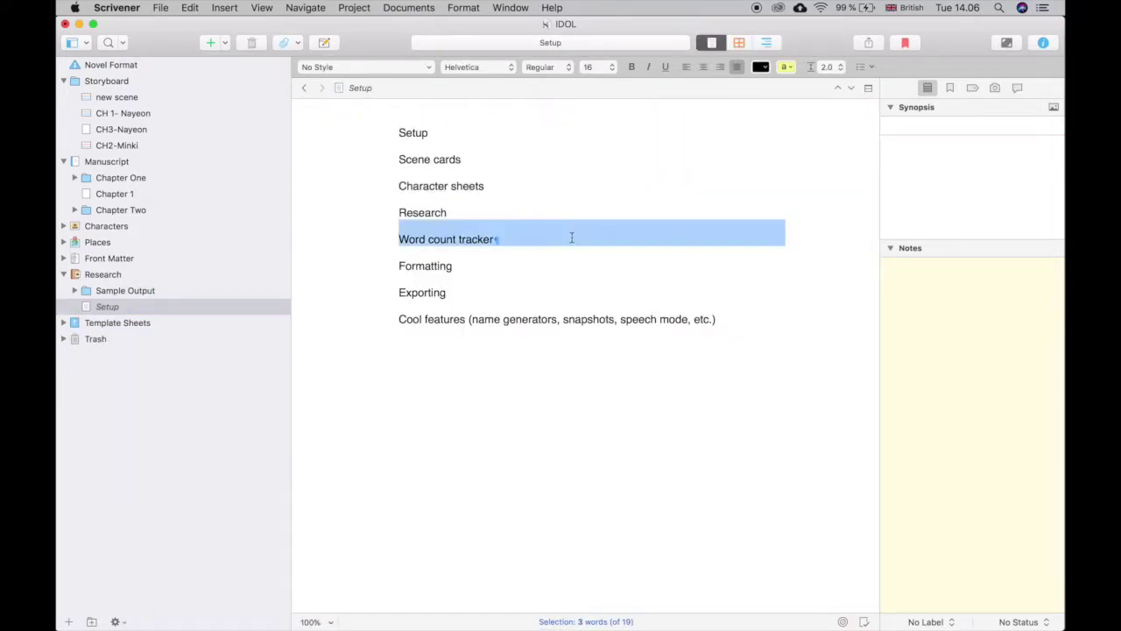
pyautogui.moveTo(578, 49)
pyautogui.click(501, 211)
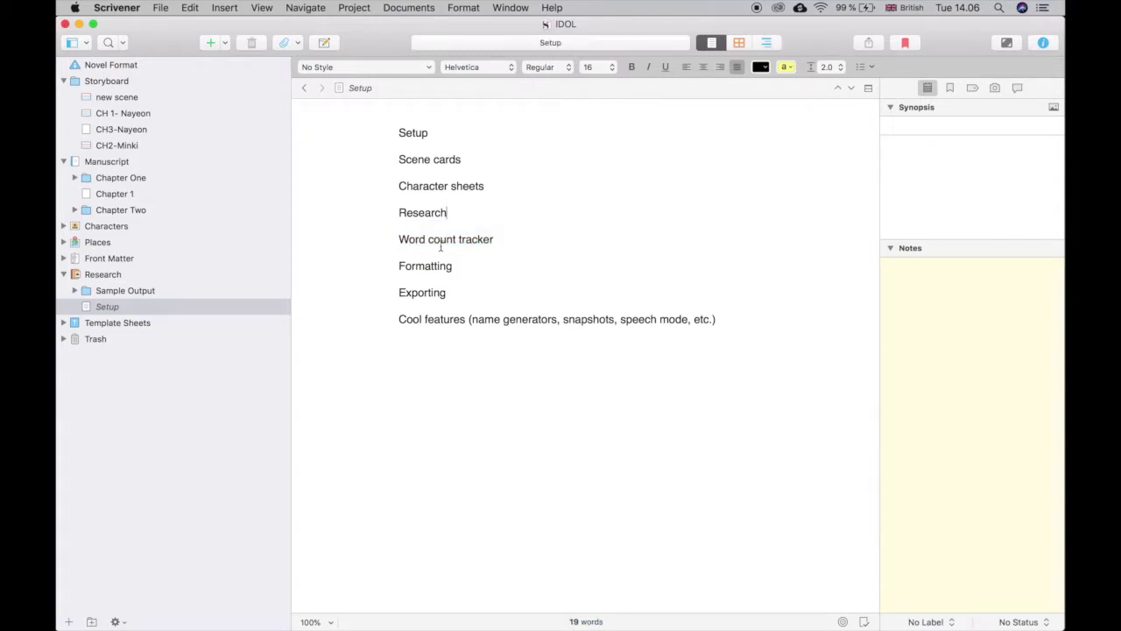
pyautogui.moveTo(399, 240); pyautogui.dragTo(566, 239)
pyautogui.click(533, 184)
pyautogui.moveTo(558, 30)
pyautogui.click(525, 44)
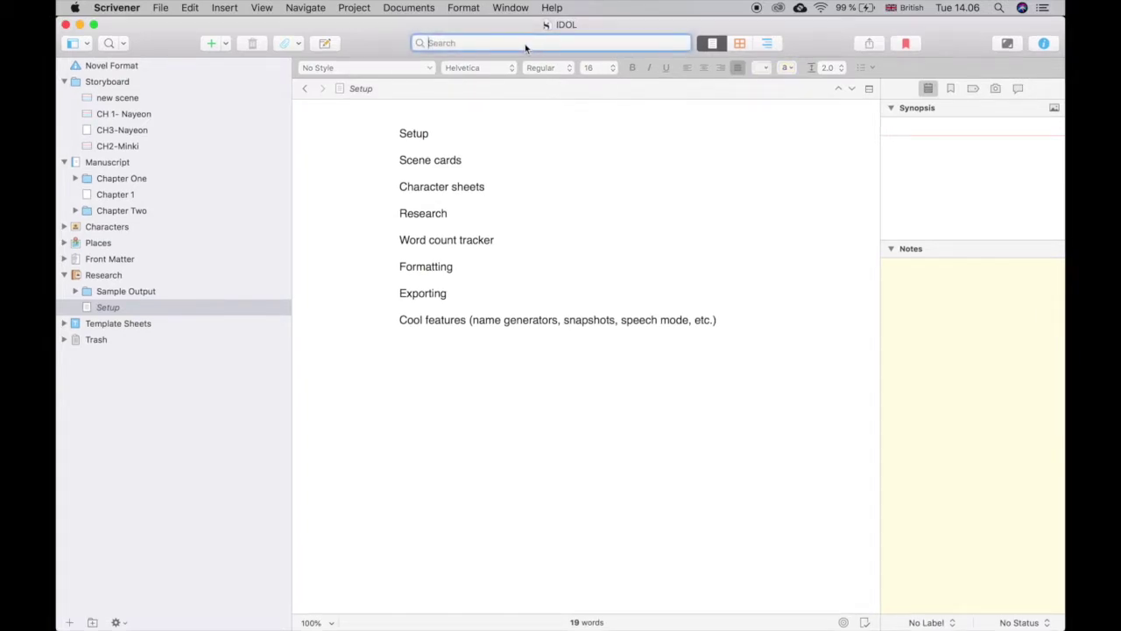
pyautogui.click(523, 117)
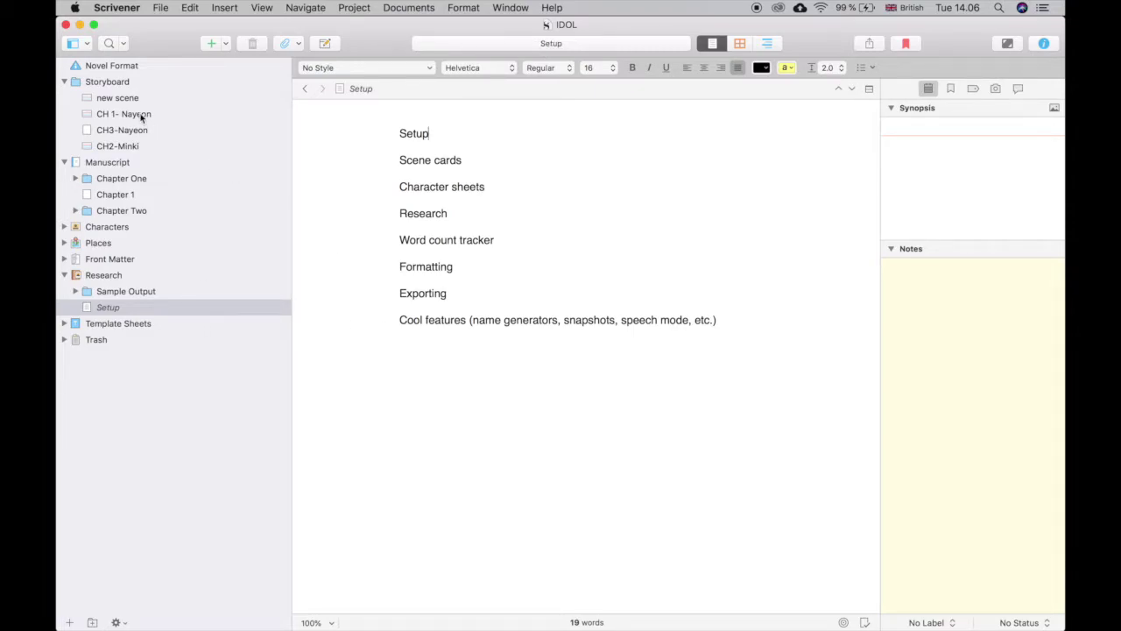
# Expand Chapter One in the Manuscript folder and open its Nayeon scene for editing.
pyautogui.click(130, 182)
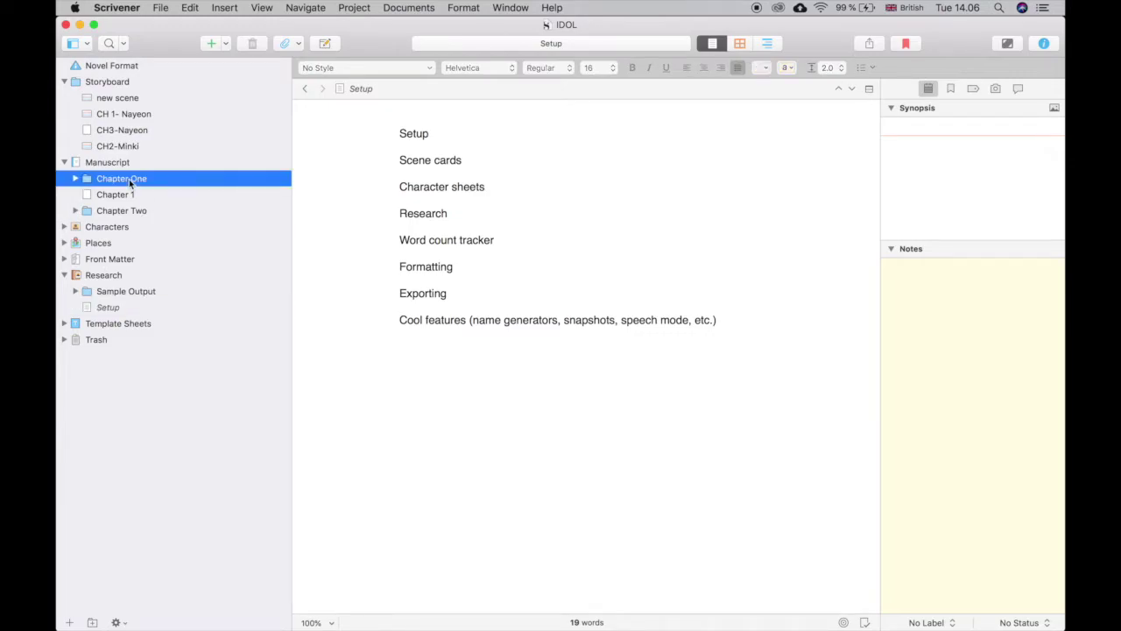
pyautogui.click(77, 178)
pyautogui.click(153, 195)
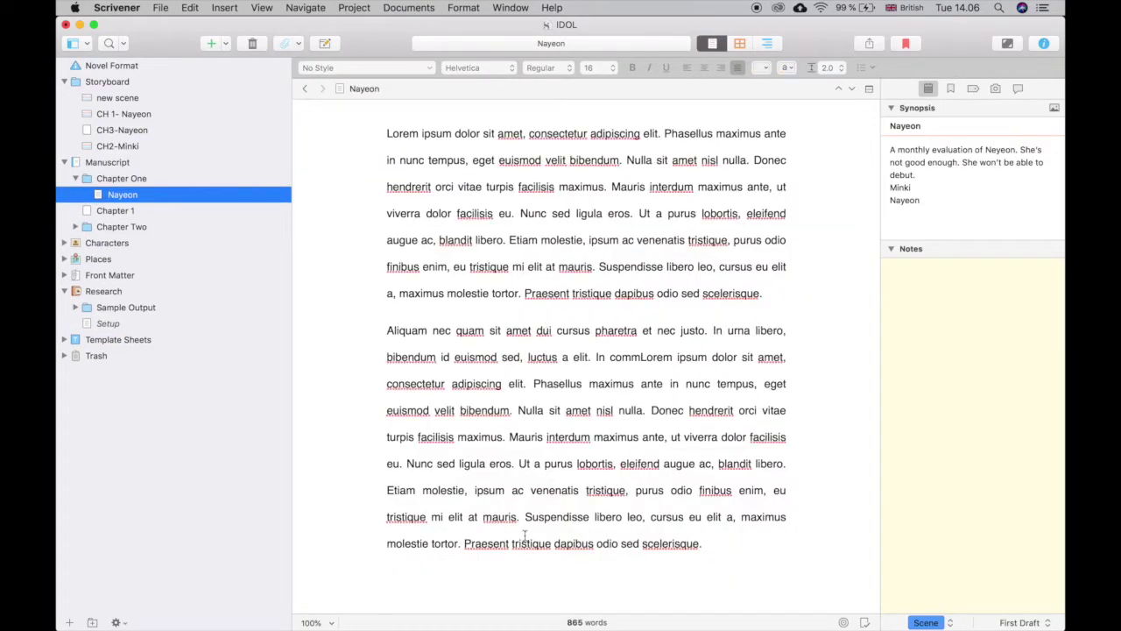
pyautogui.click(724, 350)
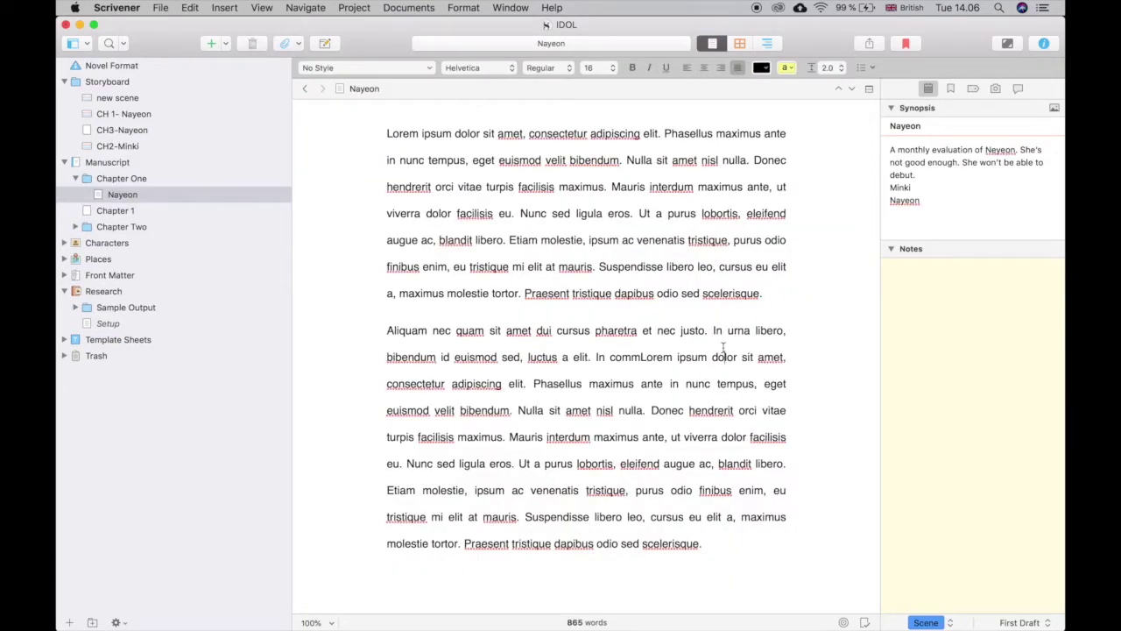
# Set the Nayeon scene's document target to 1,600 words with target notifications shown, and recheck the target settings.
pyautogui.click(843, 623)
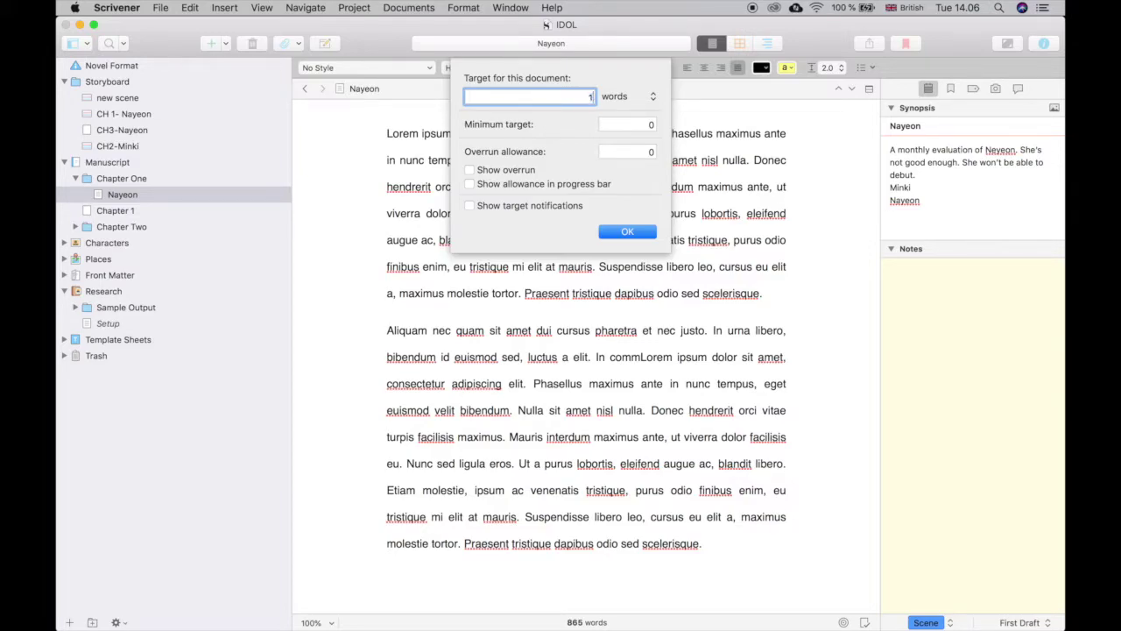
pyautogui.click(482, 209)
pyautogui.click(623, 233)
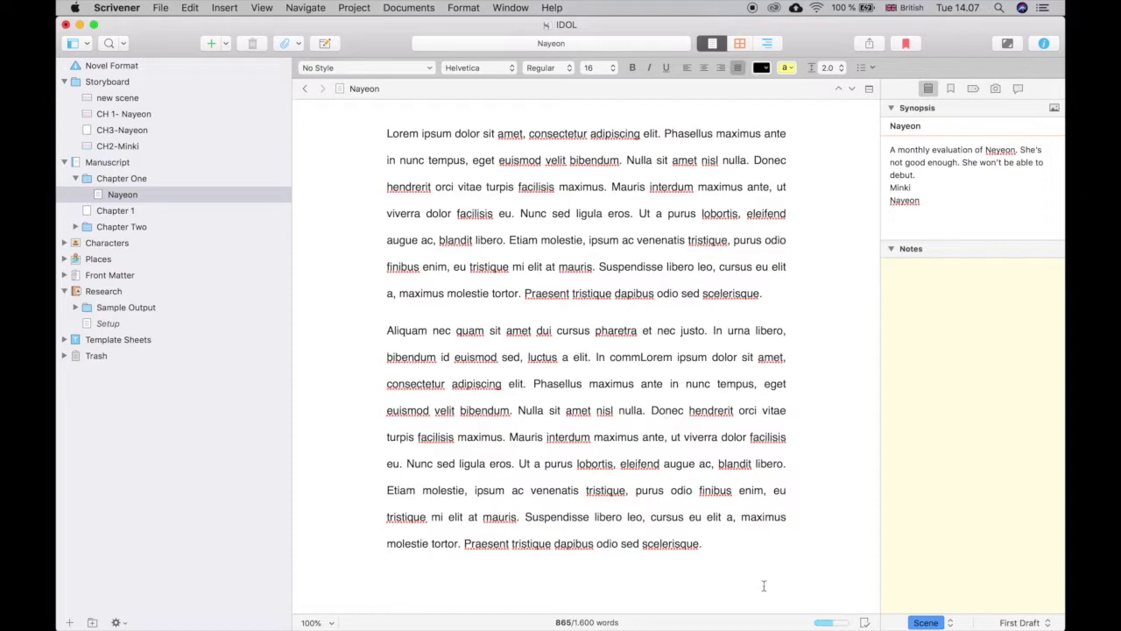
pyautogui.click(828, 624)
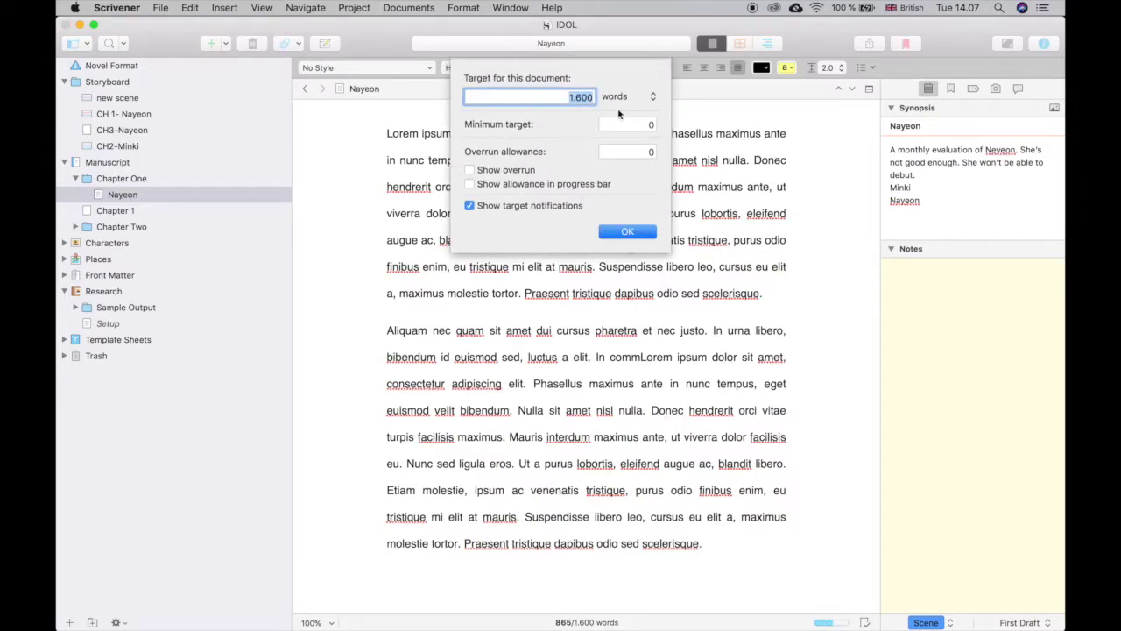
pyautogui.click(627, 235)
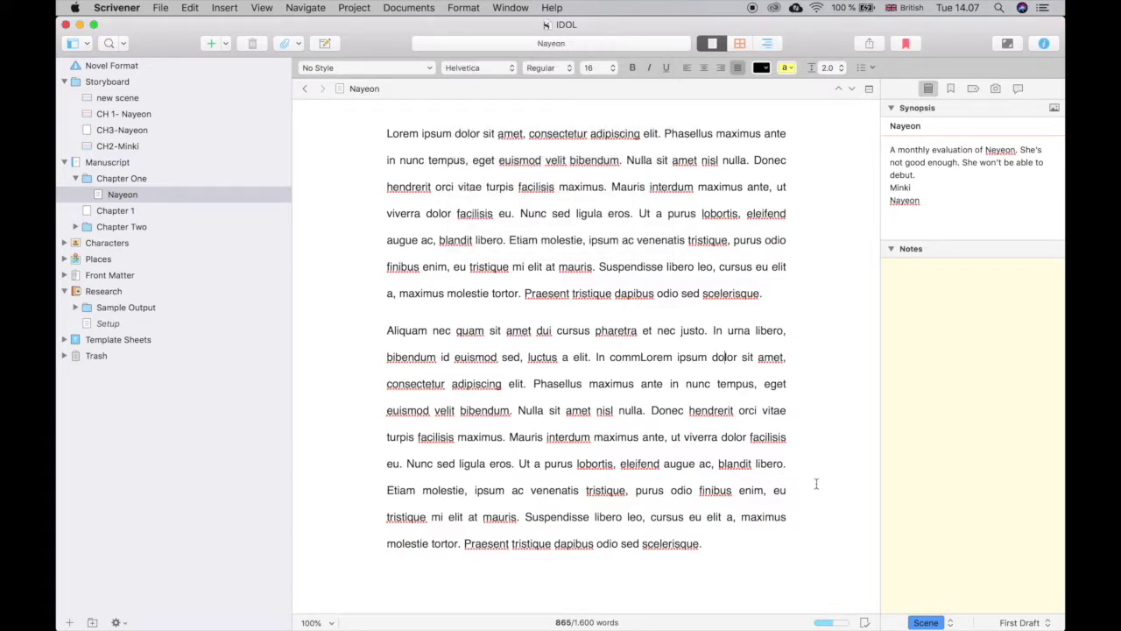
# Show the project targets, reset the session count and set the manuscript target to 60,000 words.
pyautogui.click(354, 7)
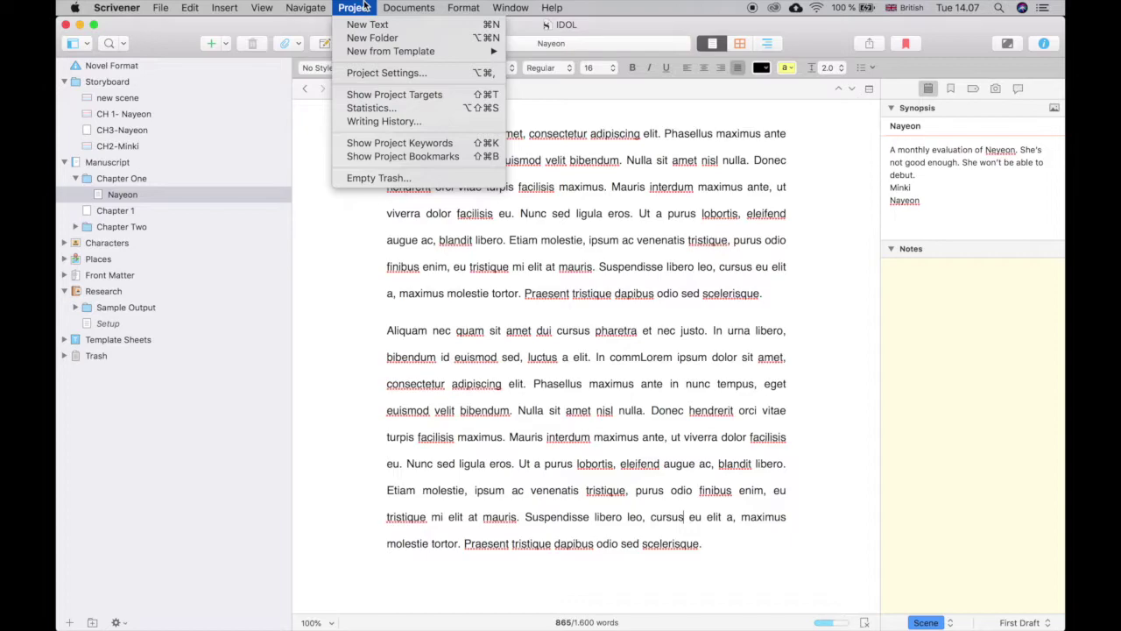
pyautogui.click(424, 95)
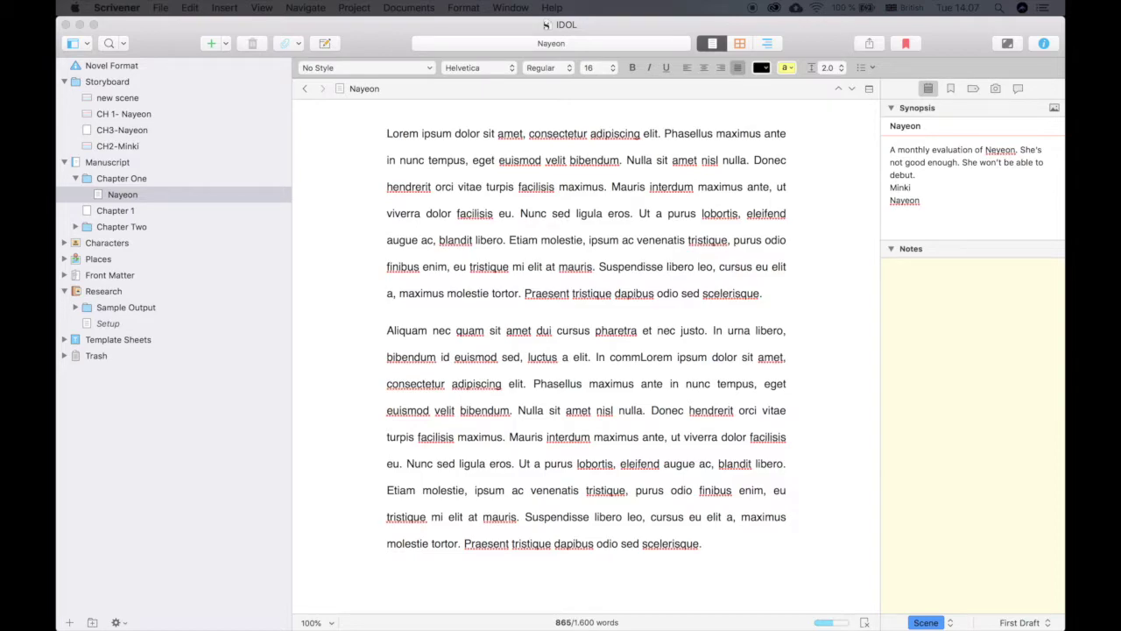
pyautogui.press('super+shift+t')
pyautogui.moveTo(185, 208); pyautogui.dragTo(558, 159)
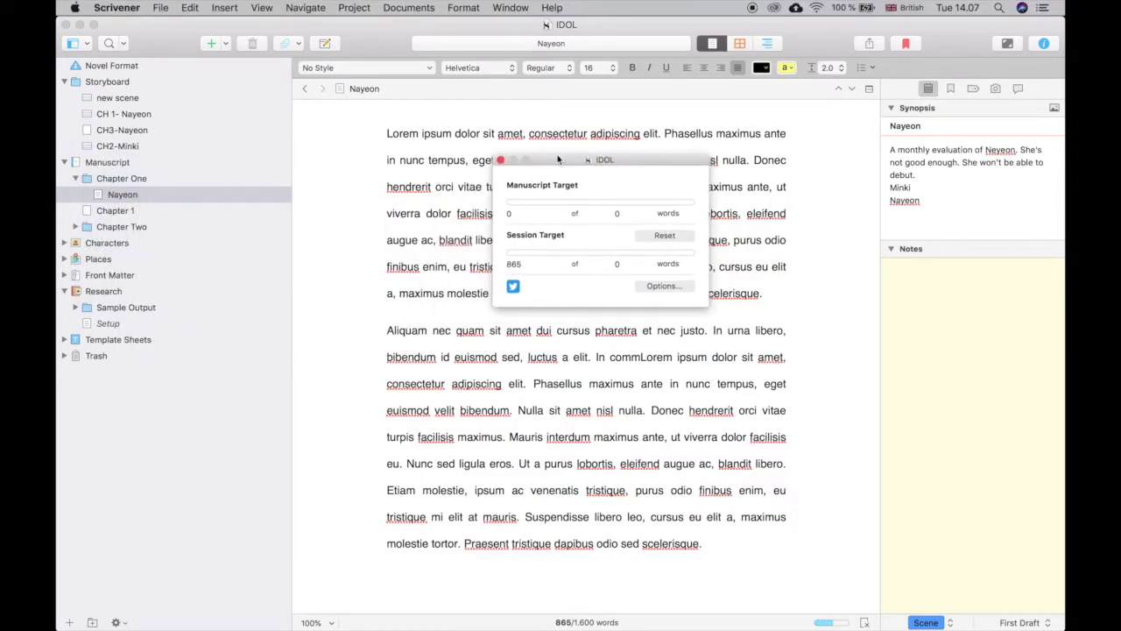
pyautogui.click(665, 235)
pyautogui.click(604, 213)
pyautogui.doubleClick(616, 215)
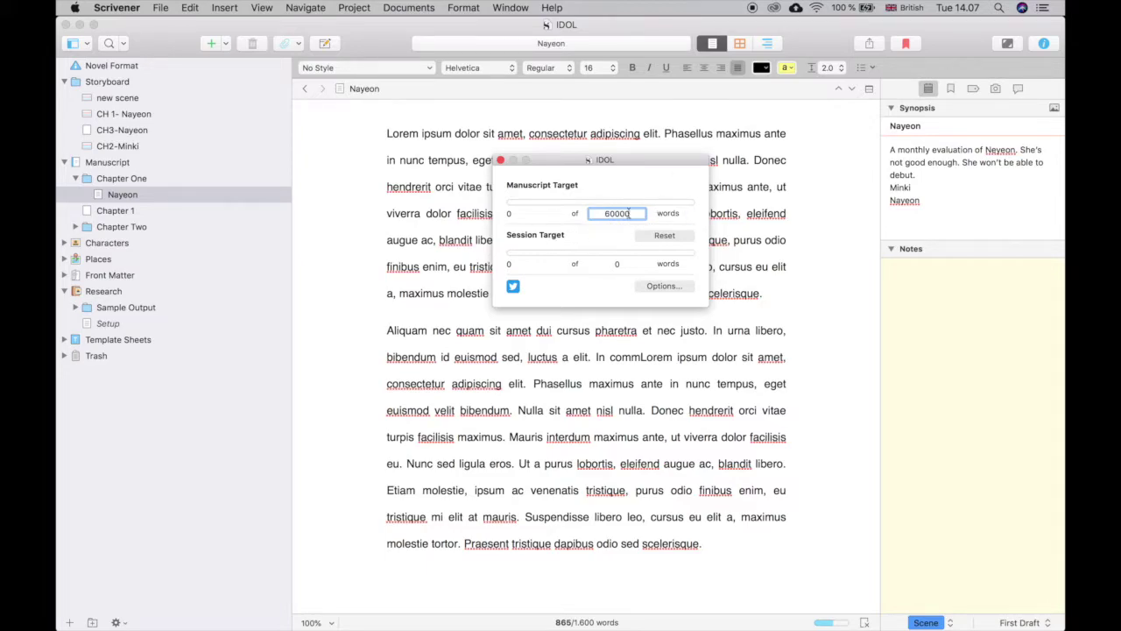
pyautogui.click(679, 213)
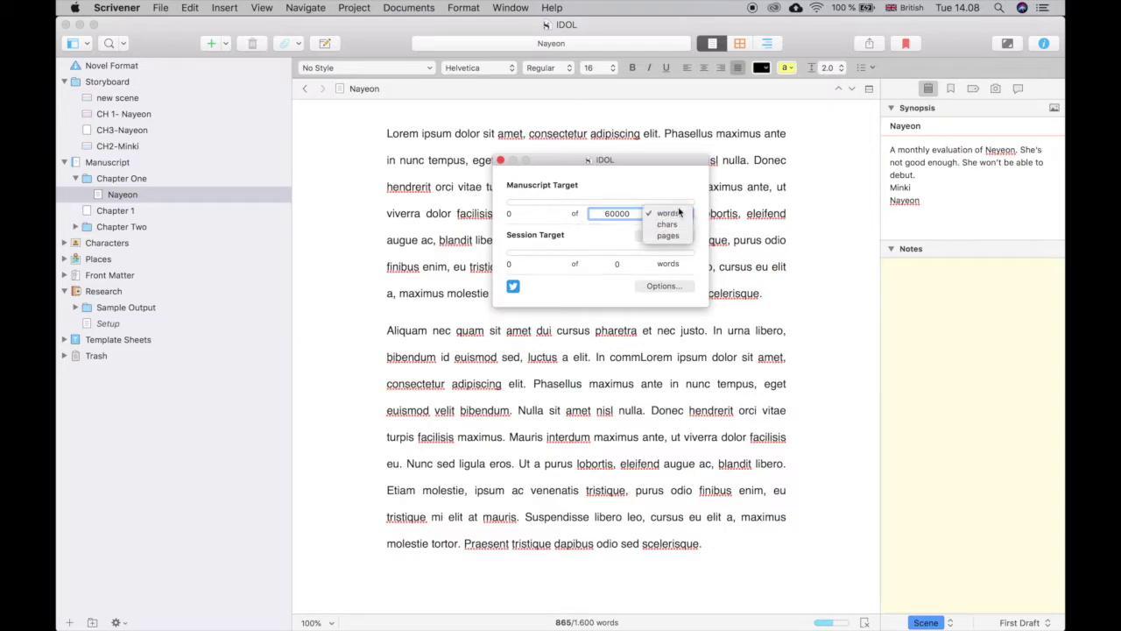
pyautogui.click(673, 214)
# Set the session target to 1,600 words, keeping words as its unit.
pyautogui.click(668, 264)
pyautogui.click(670, 264)
pyautogui.click(614, 264)
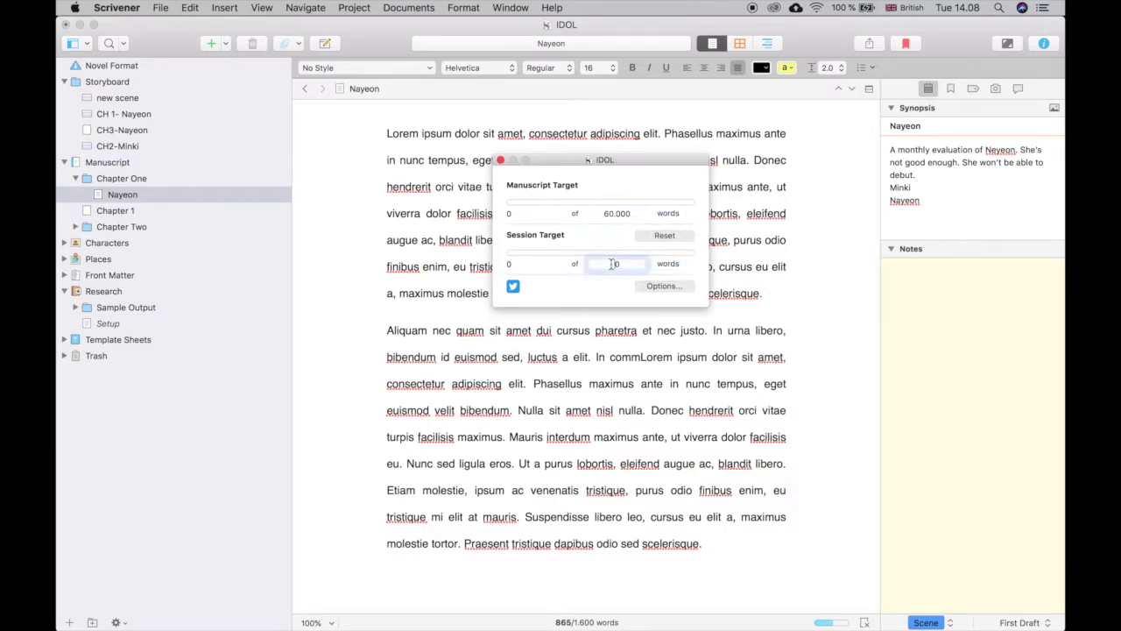
pyautogui.write('1600')
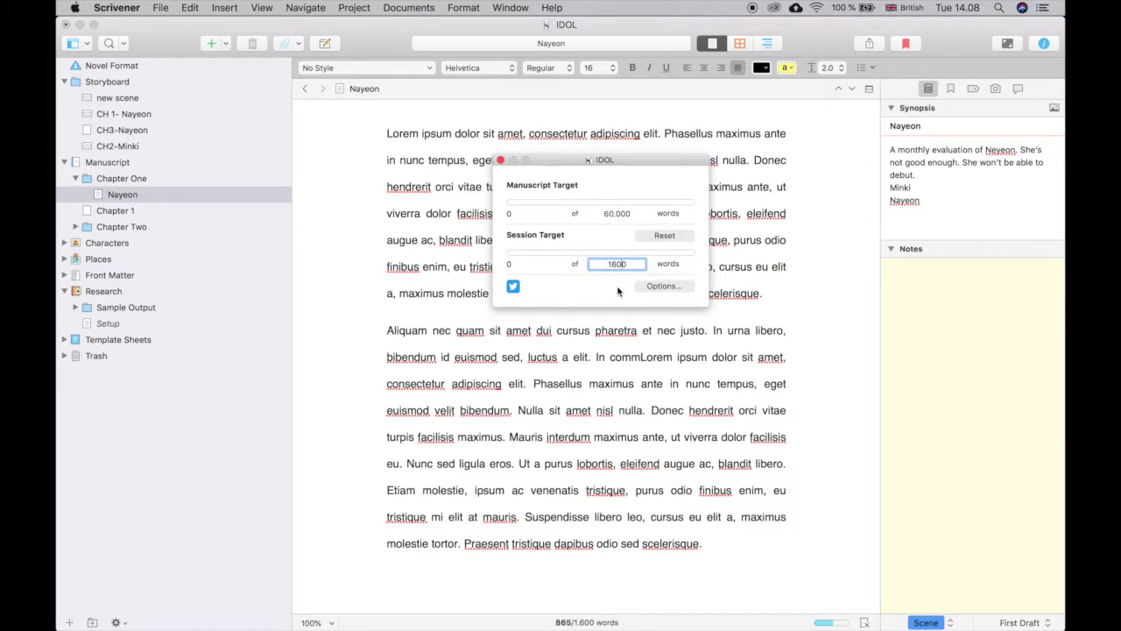
# Review the draft and session target options without changing them, and close the project targets.
pyautogui.click(513, 288)
pyautogui.click(665, 286)
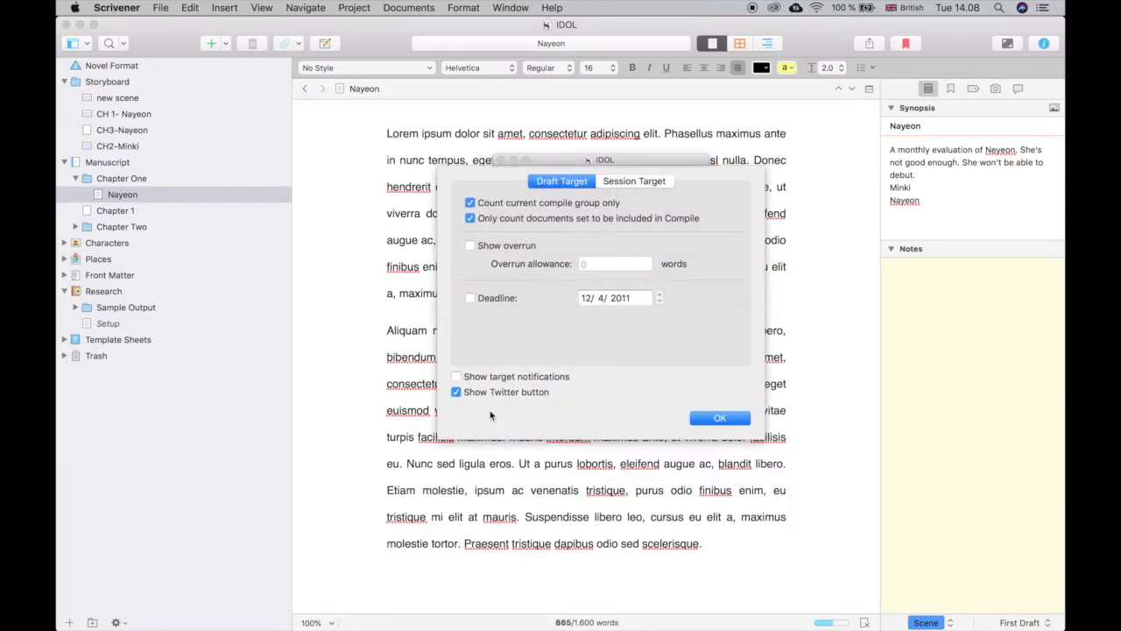
pyautogui.click(631, 180)
pyautogui.click(561, 181)
pyautogui.click(720, 418)
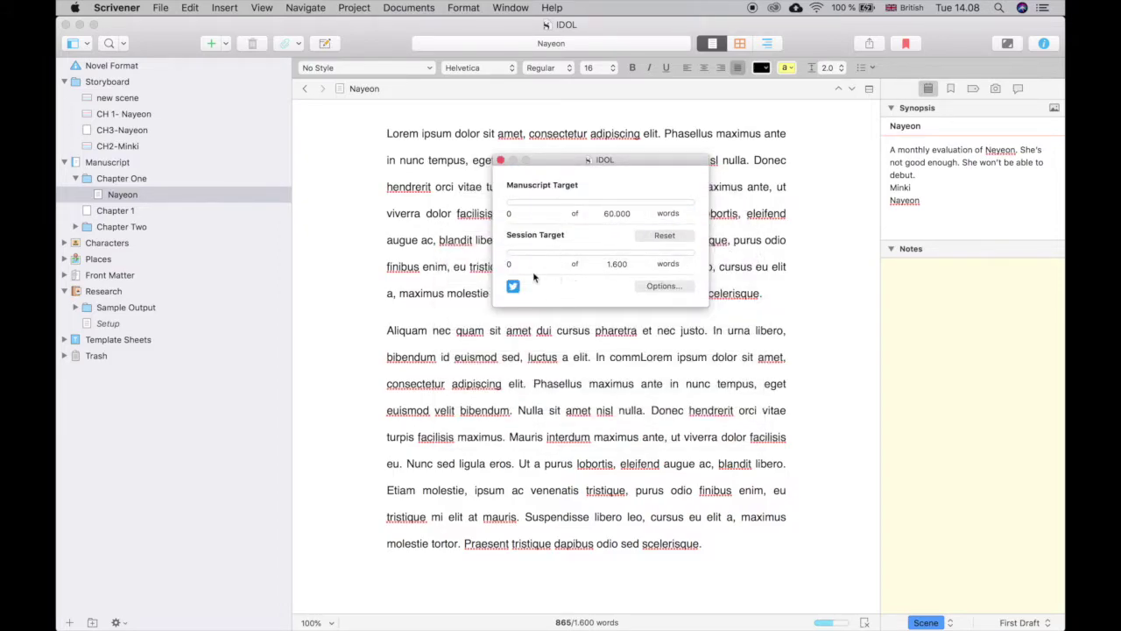
pyautogui.click(608, 214)
pyautogui.click(500, 161)
# Return to the Setup document and mark its Formatting line.
pyautogui.click(108, 324)
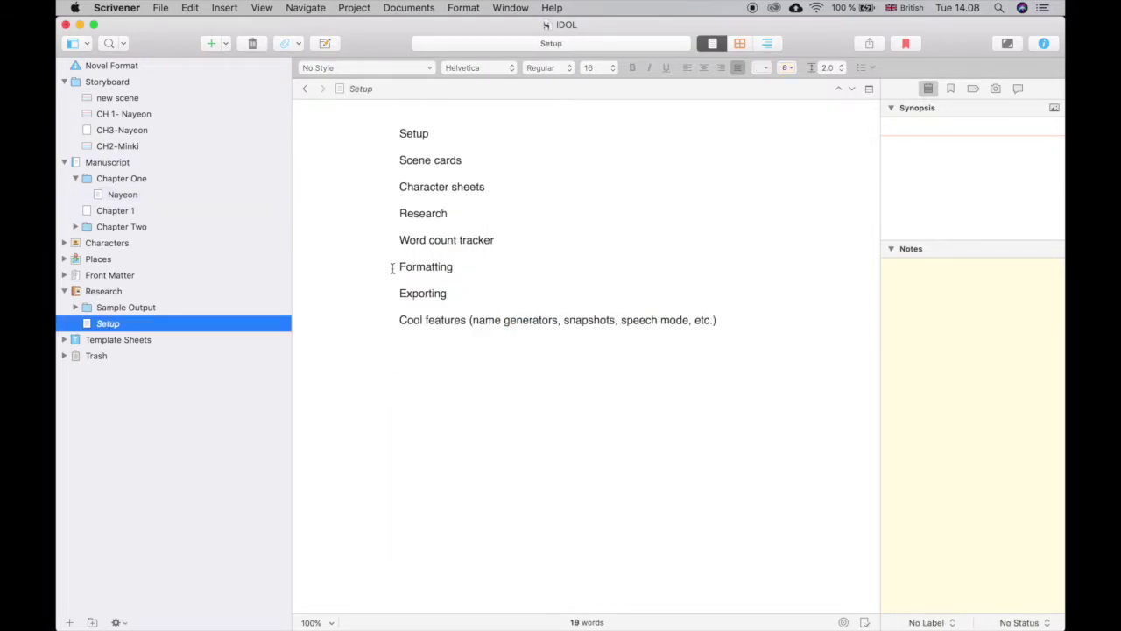
pyautogui.tripleClick(500, 268)
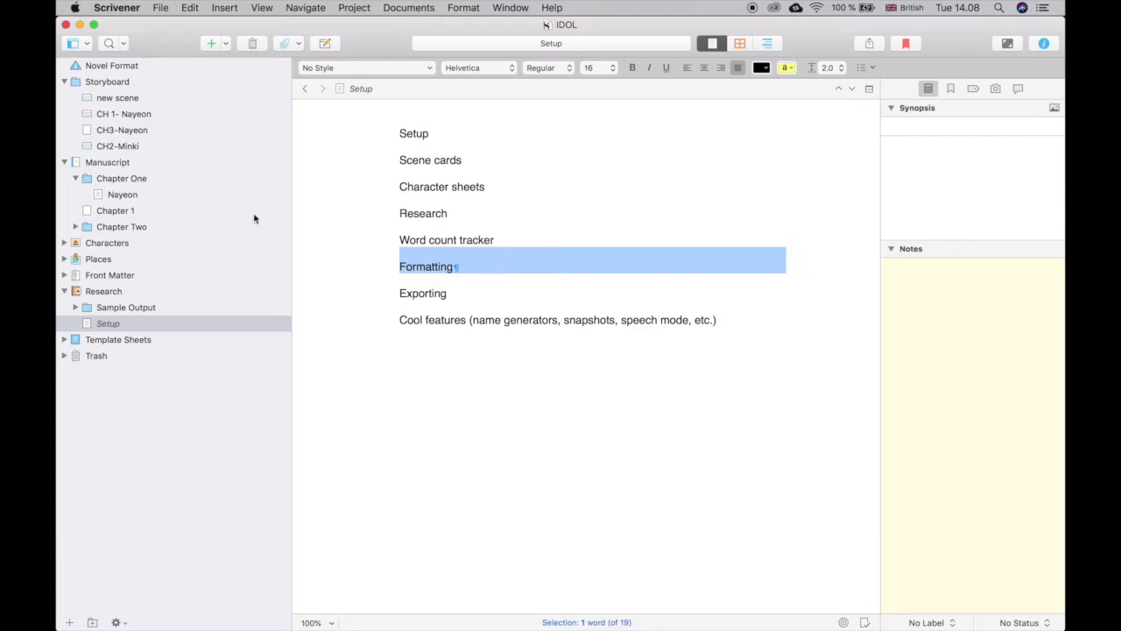
# Make the passage from "hendrerit orci vitae" to "lobortis, eleifend" bold in the first paragraph of the Nayeon scene.
pyautogui.click(140, 195)
pyautogui.click(538, 239)
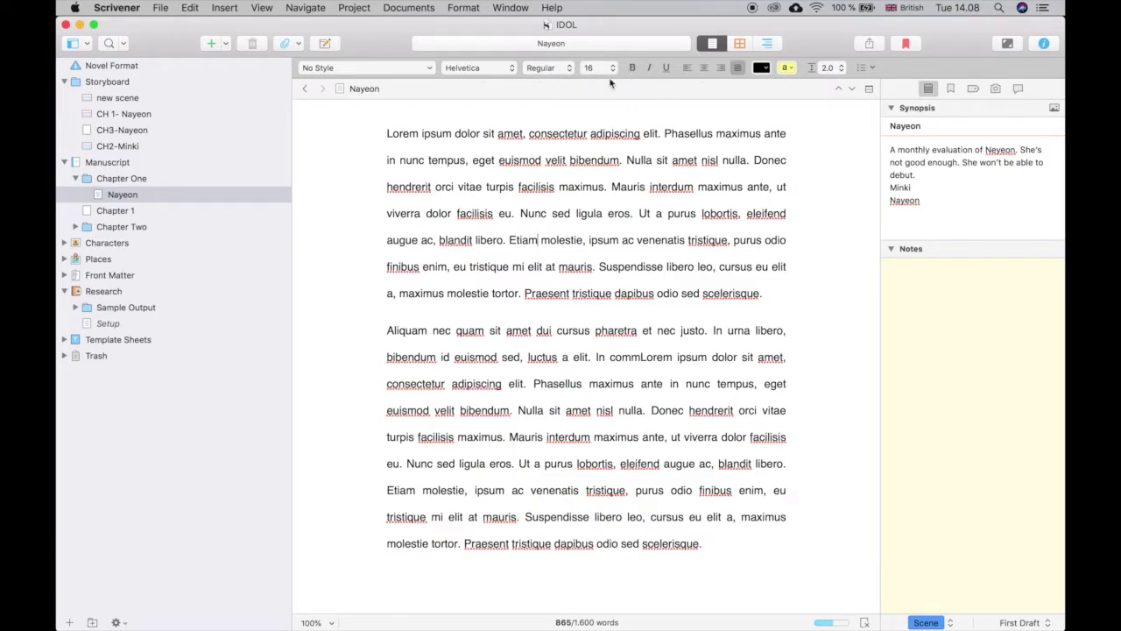
pyautogui.moveTo(392, 184); pyautogui.dragTo(845, 193)
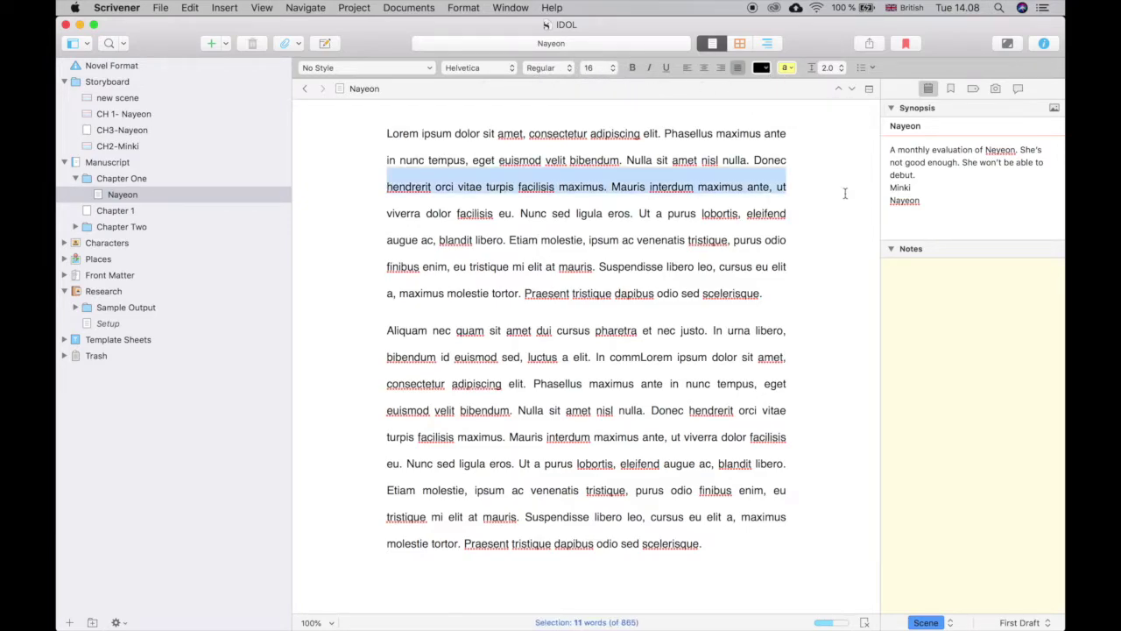
pyautogui.click(632, 68)
pyautogui.click(550, 156)
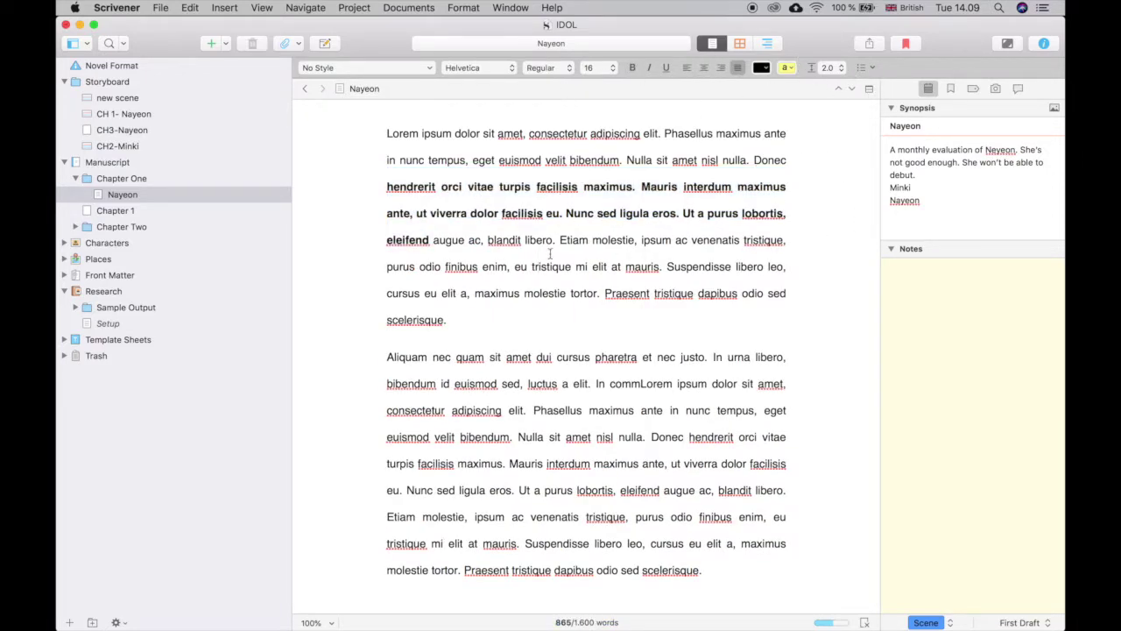
# Go back to the Setup document and mark its Exporting line.
pyautogui.click(472, 321)
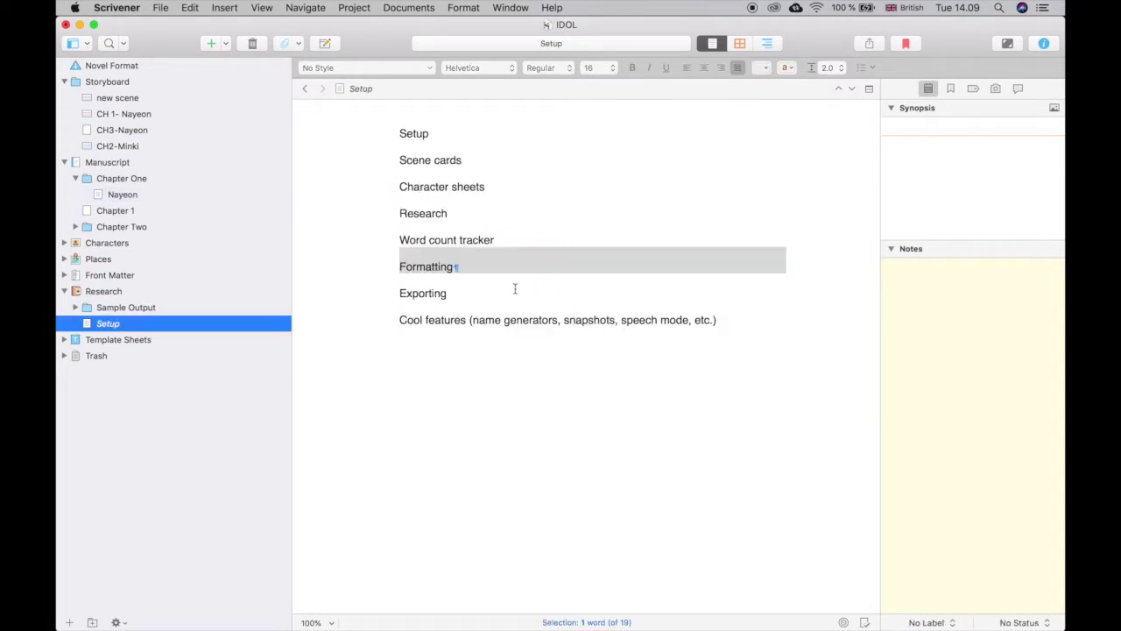
pyautogui.click(496, 293)
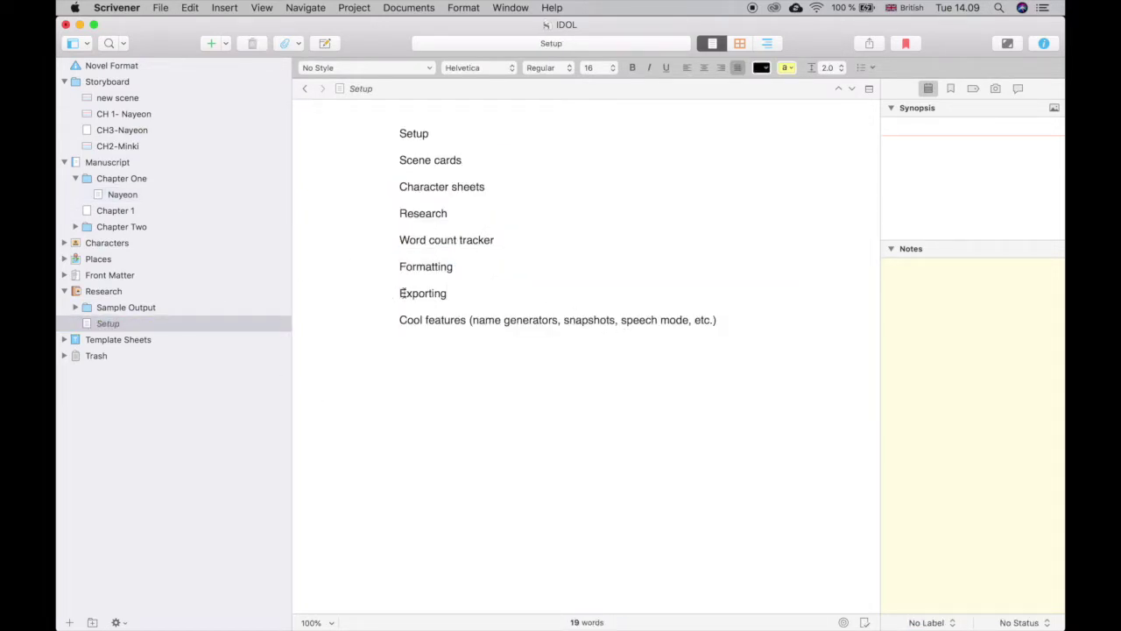
pyautogui.moveTo(393, 293); pyautogui.dragTo(593, 293)
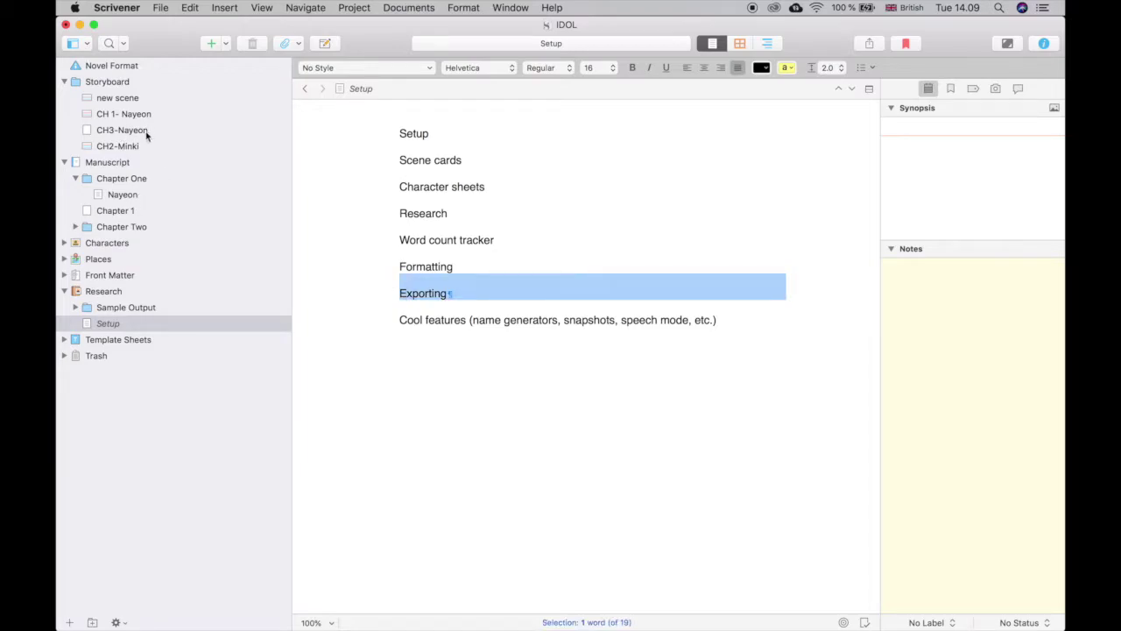
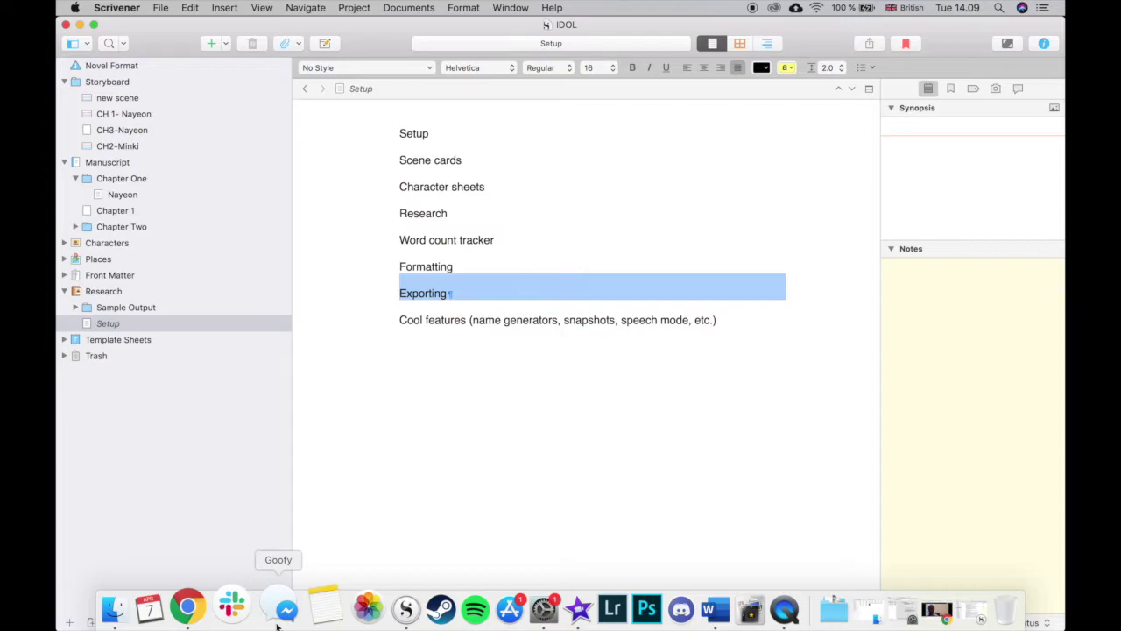
# Switch to the The Sound Of Crooked Hearts project and collapse its Manuscript folder containing the chapters.
pyautogui.rightClick(382, 606)
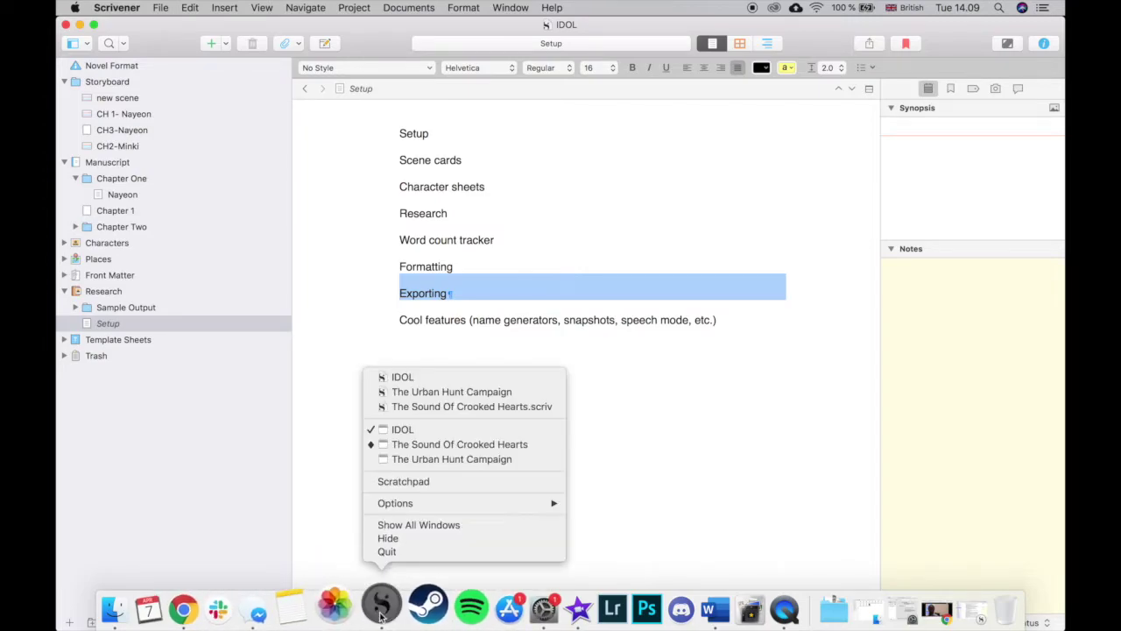
pyautogui.click(482, 445)
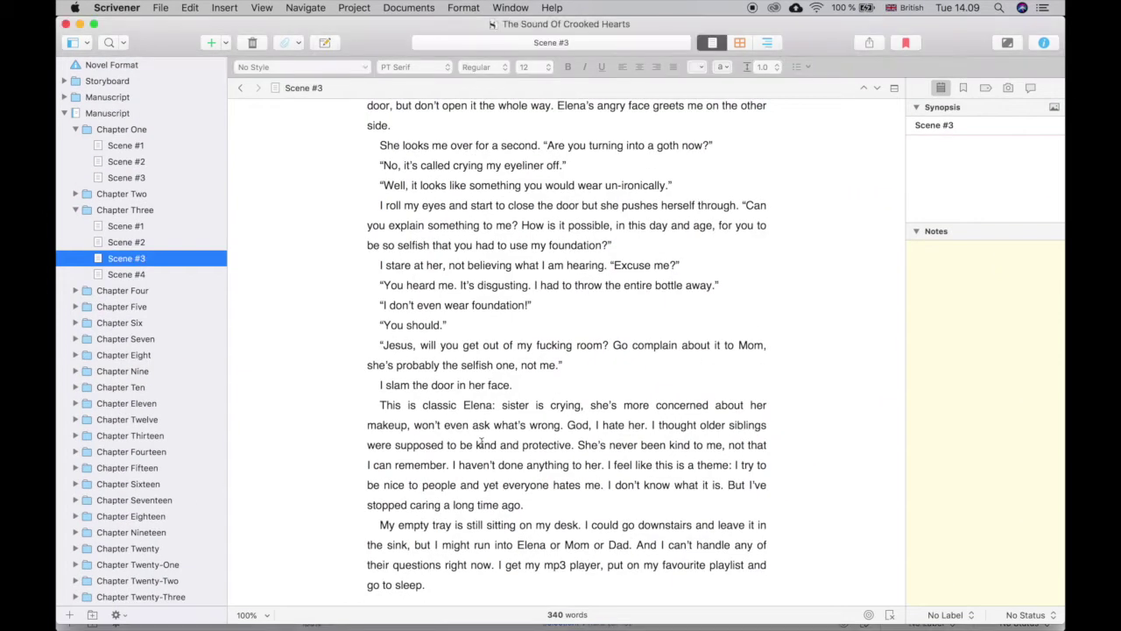
pyautogui.click(64, 113)
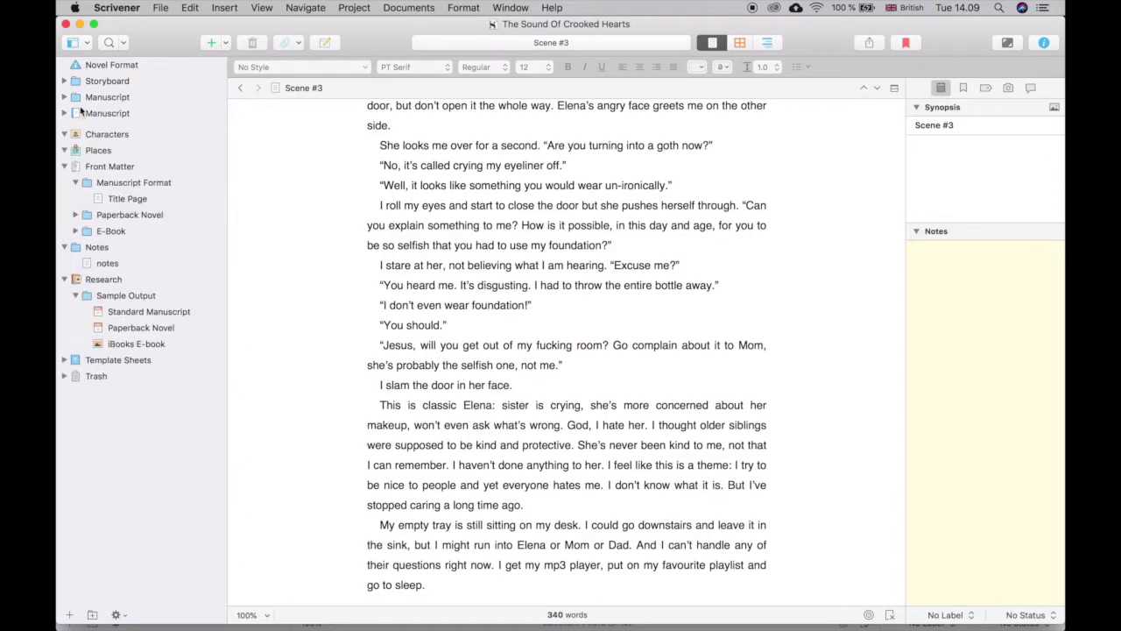
# Show the Storyboard scene cards, then expand the Manuscript with its chapter folders collapsed.
pyautogui.click(127, 81)
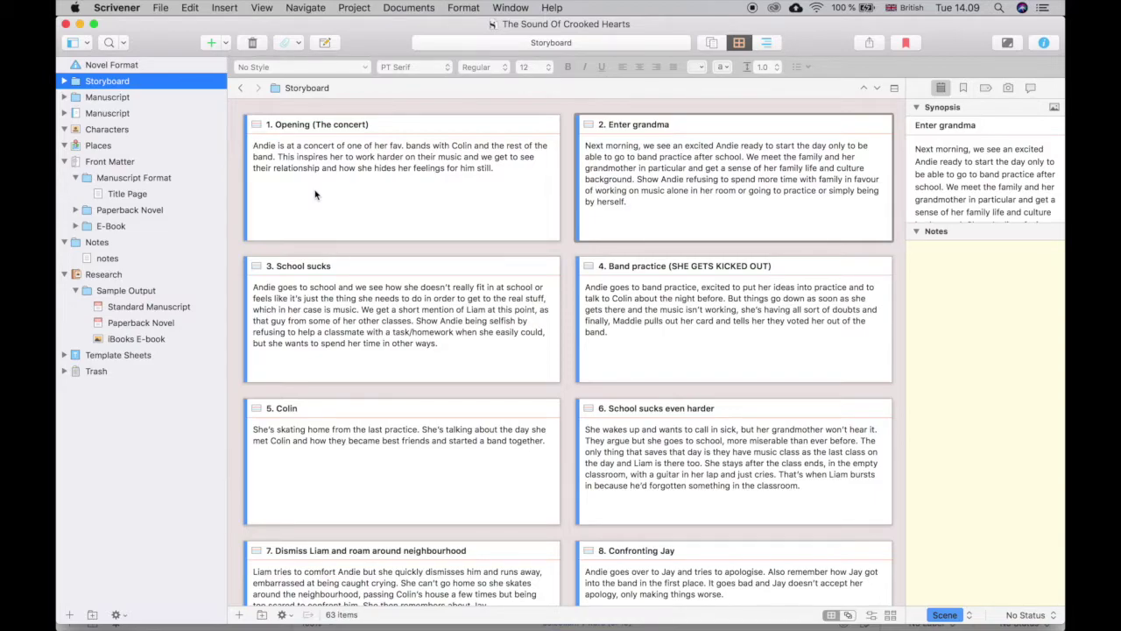
pyautogui.click(64, 113)
pyautogui.click(76, 129)
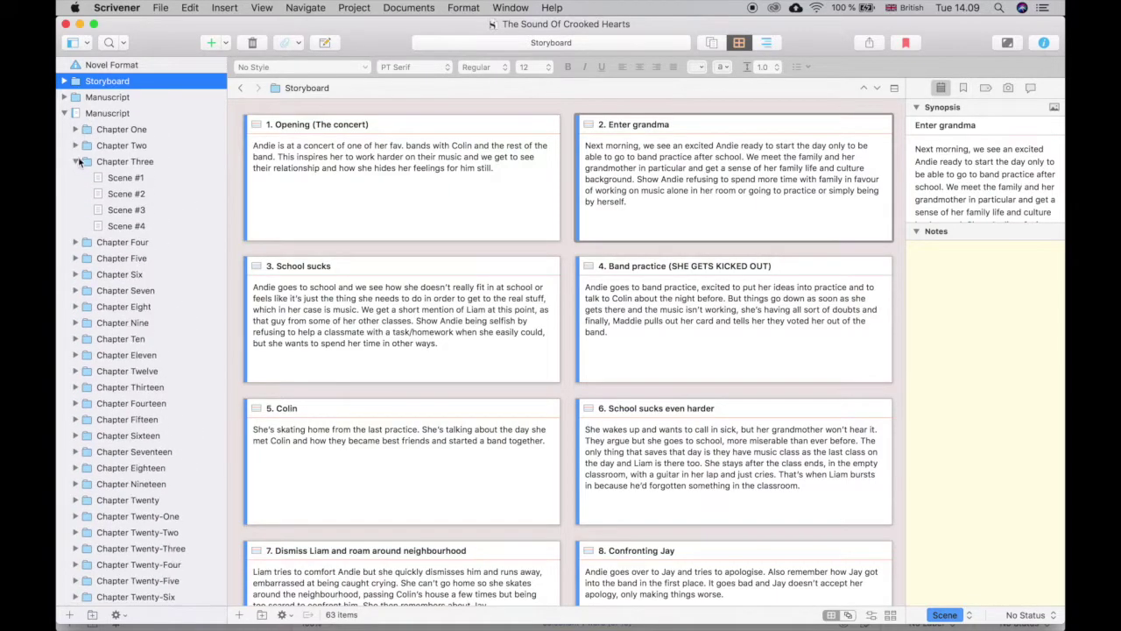
pyautogui.click(75, 162)
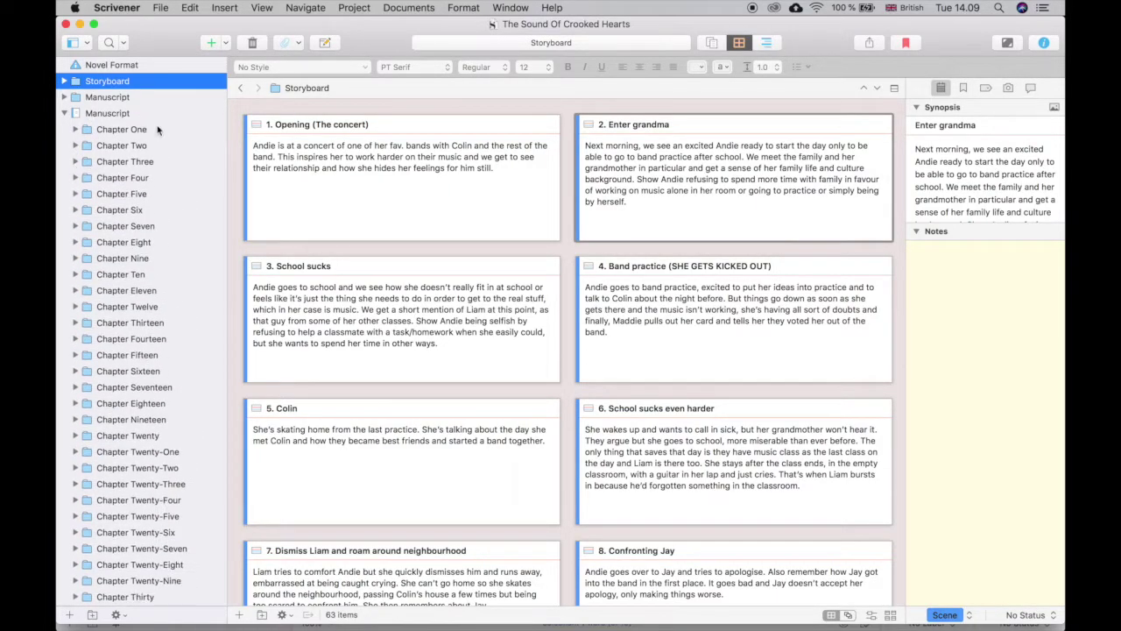
# Select every chapter folder inside the Manuscript and start exporting the selection as files.
pyautogui.click(133, 116)
pyautogui.scroll(-10, 99, 399)
pyautogui.scroll(10, 100, 399)
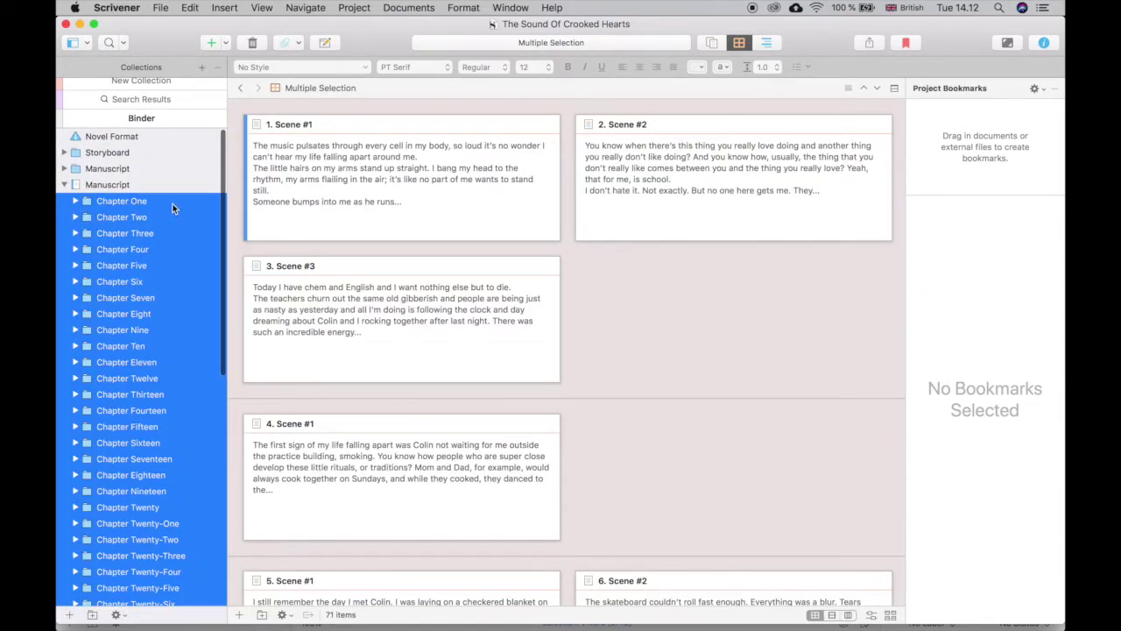
pyautogui.rightClick(172, 207)
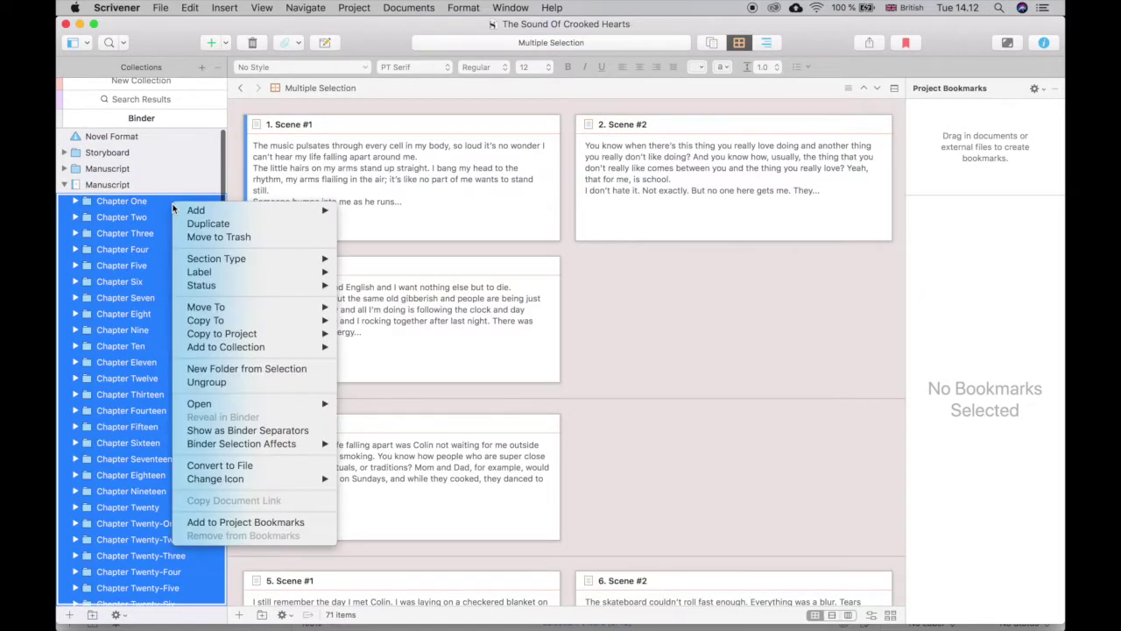
pyautogui.click(195, 13)
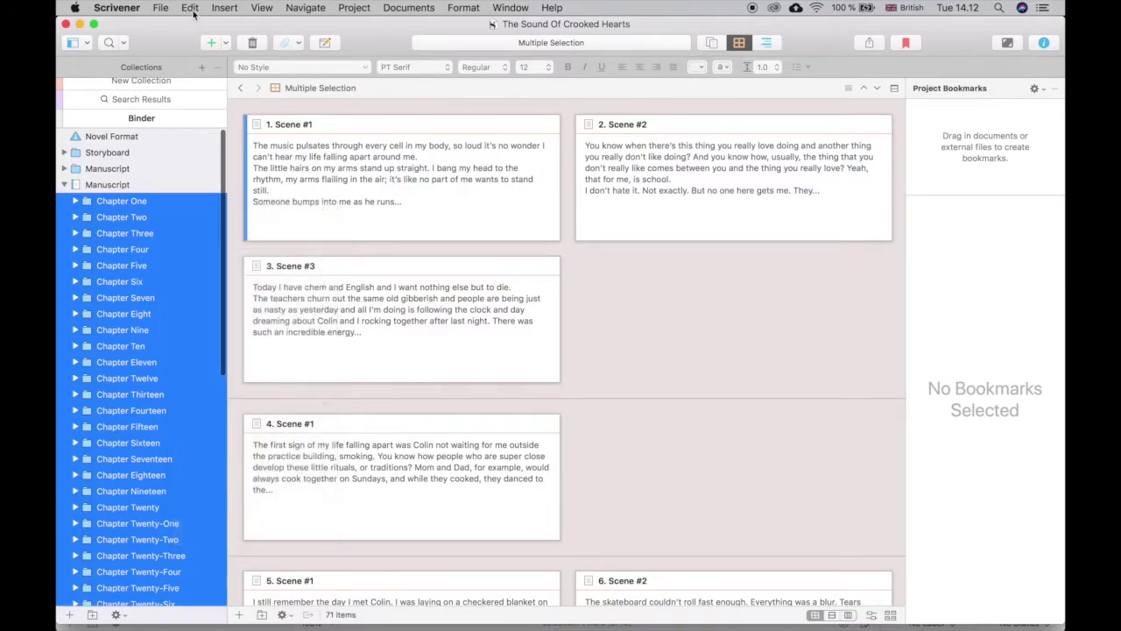
pyautogui.click(162, 8)
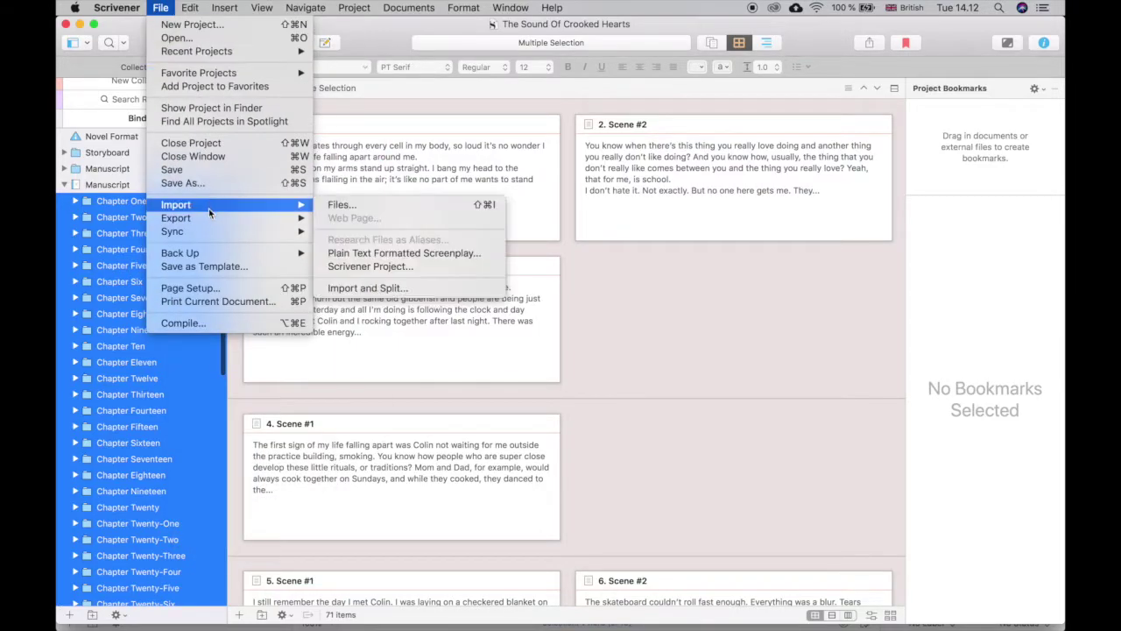
pyautogui.moveTo(211, 219)
pyautogui.click(342, 220)
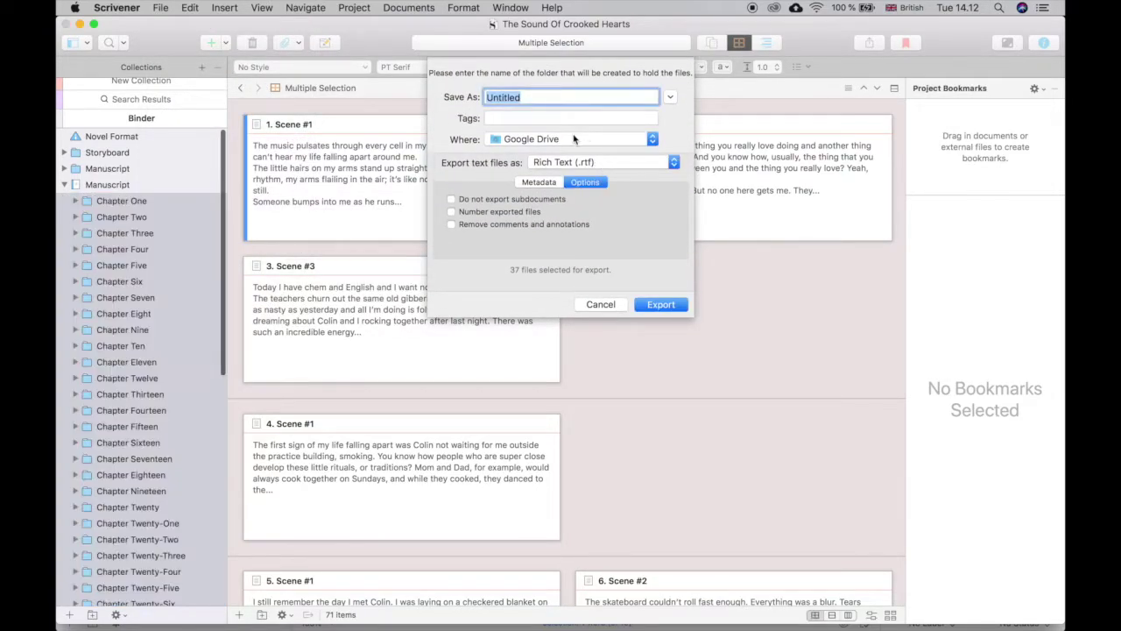
# Set the export to a folder named draft on the Desktop, with text files as Microsoft Word (.docx).
pyautogui.click(563, 134)
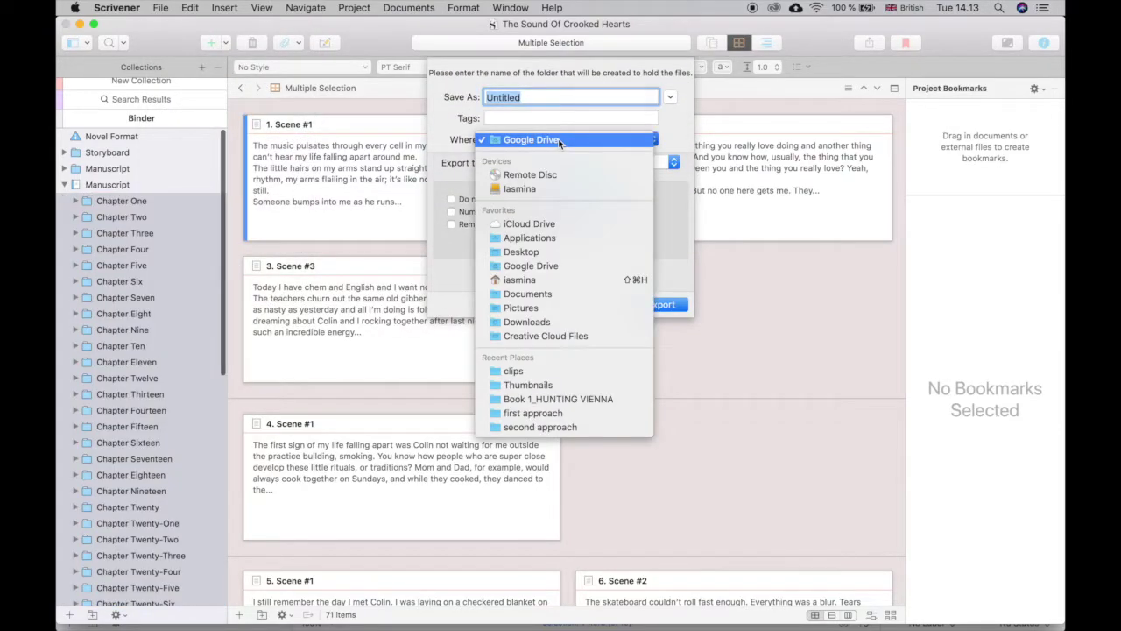
pyautogui.click(539, 255)
pyautogui.write('draft')
pyautogui.click(631, 165)
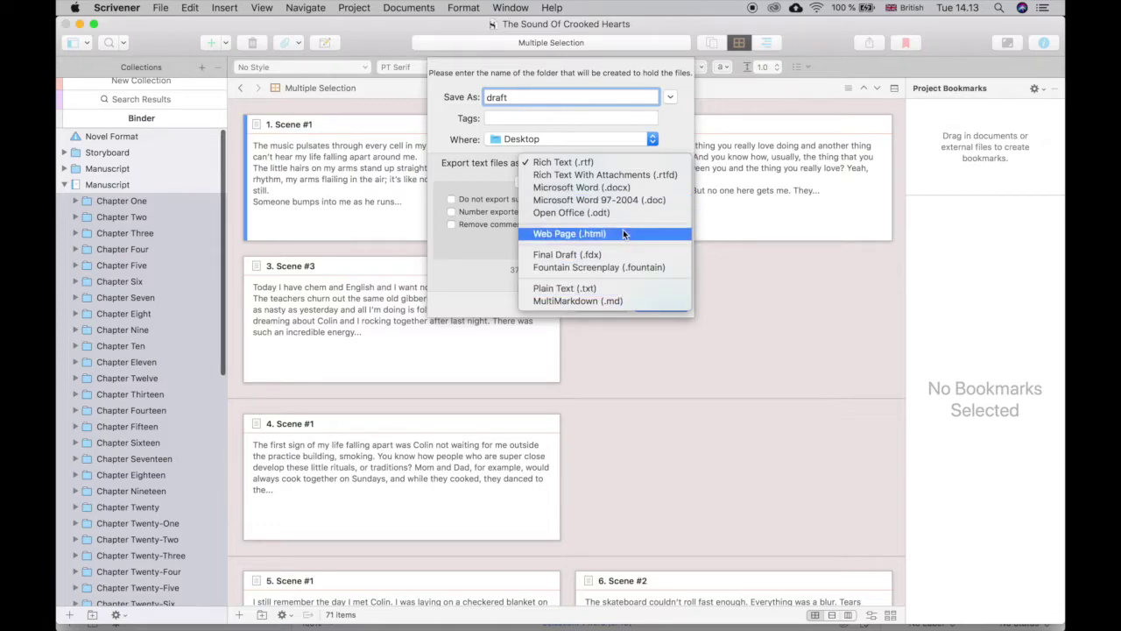
pyautogui.click(574, 189)
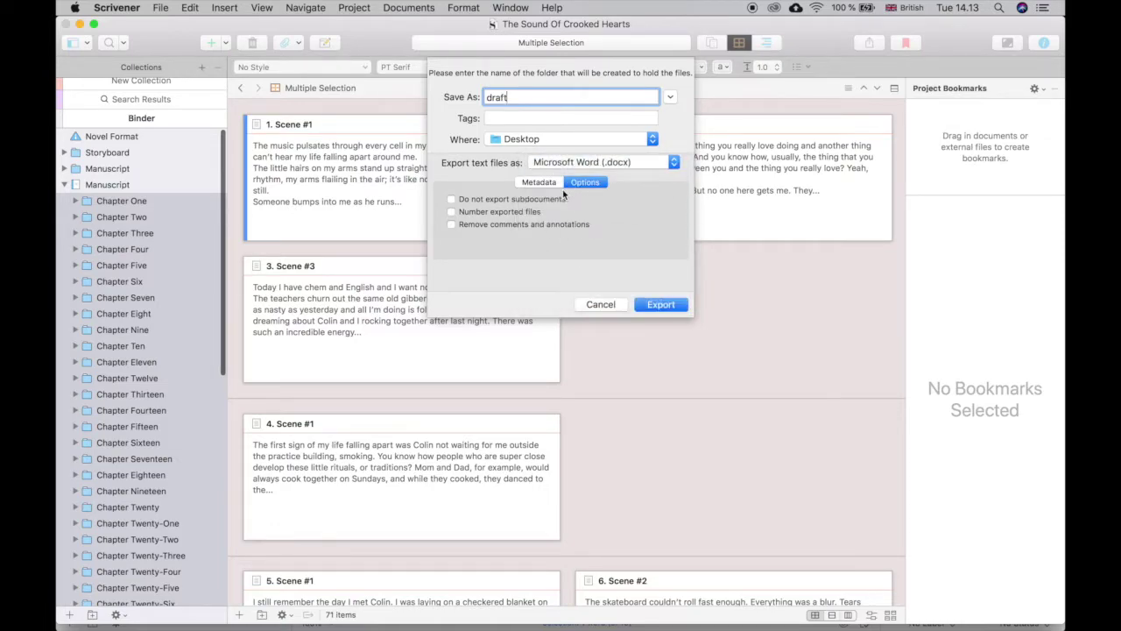
# Review the export's metadata and general options without enabling any, and export the chapters.
pyautogui.click(543, 184)
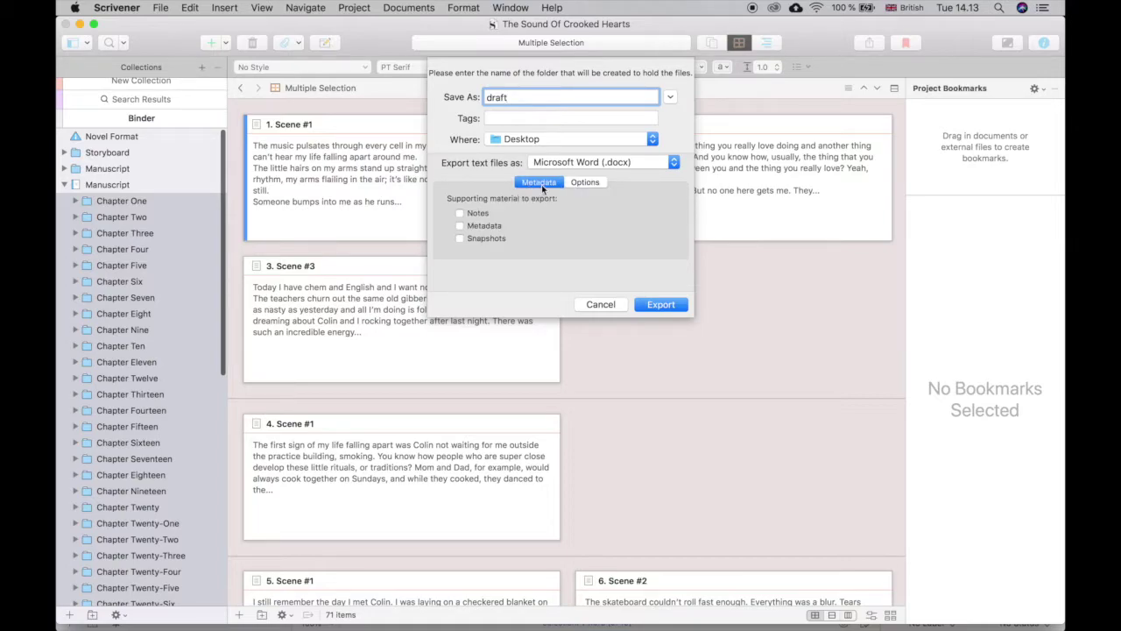
pyautogui.click(583, 182)
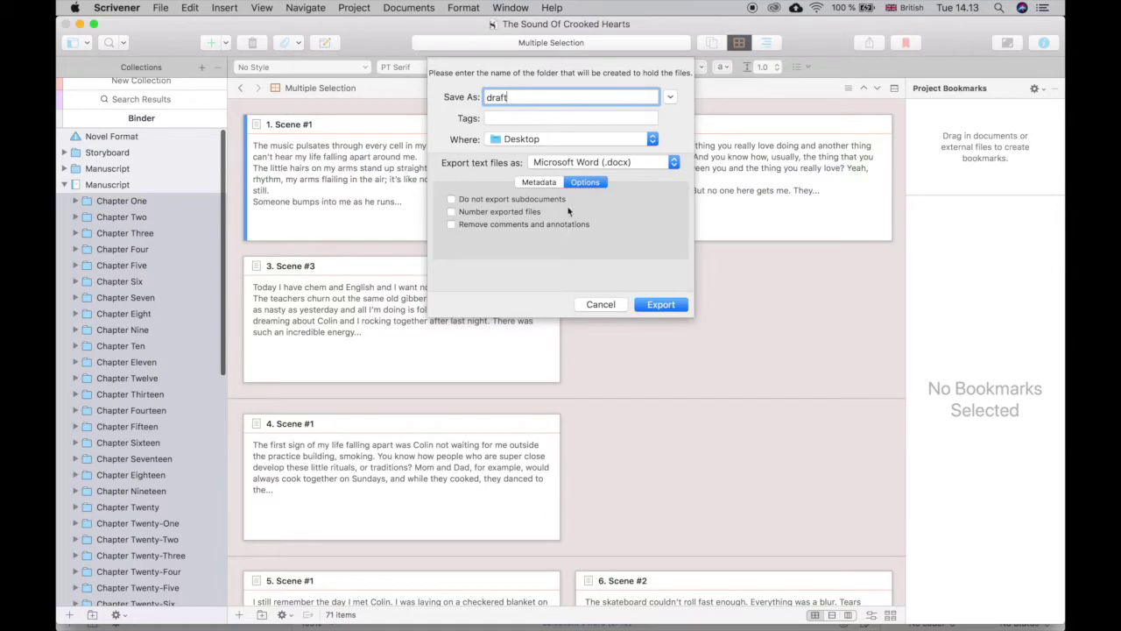
pyautogui.click(540, 182)
pyautogui.click(659, 305)
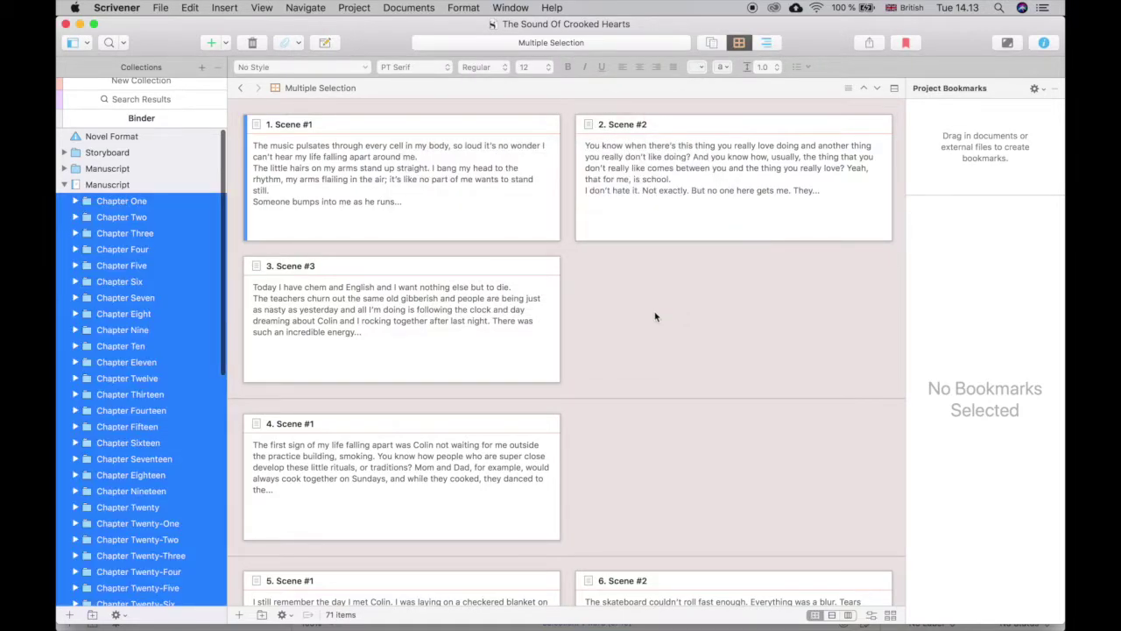
# Switch to Finder, open the draft folder on the Desktop and look inside Chapter Eight and Chapter Eighteen.
pyautogui.click(148, 604)
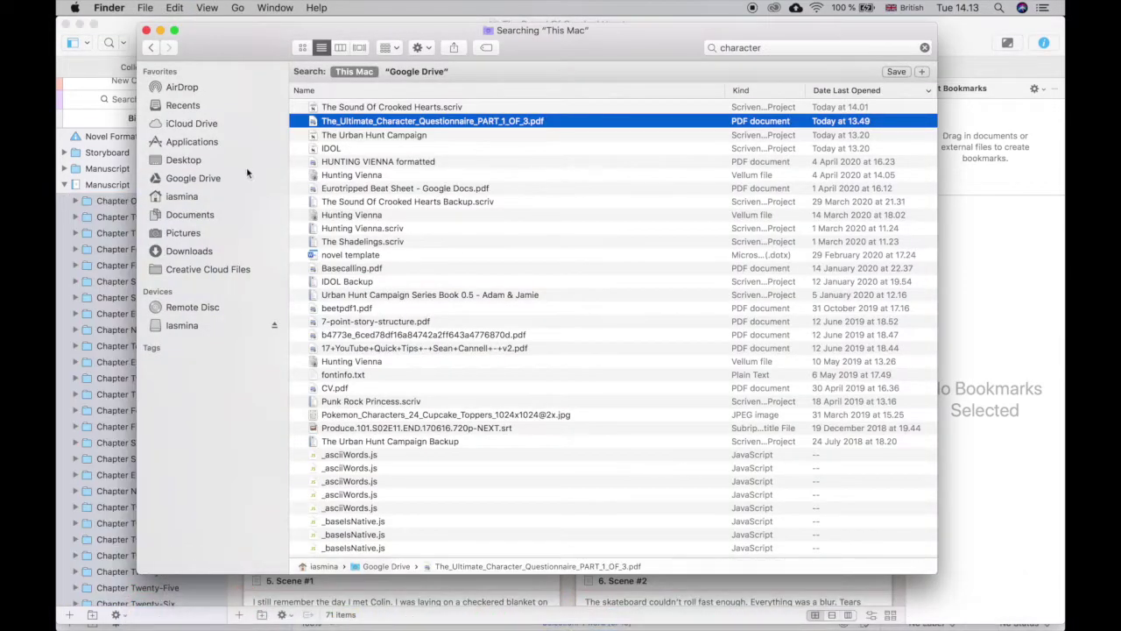
pyautogui.click(217, 158)
pyautogui.doubleClick(653, 176)
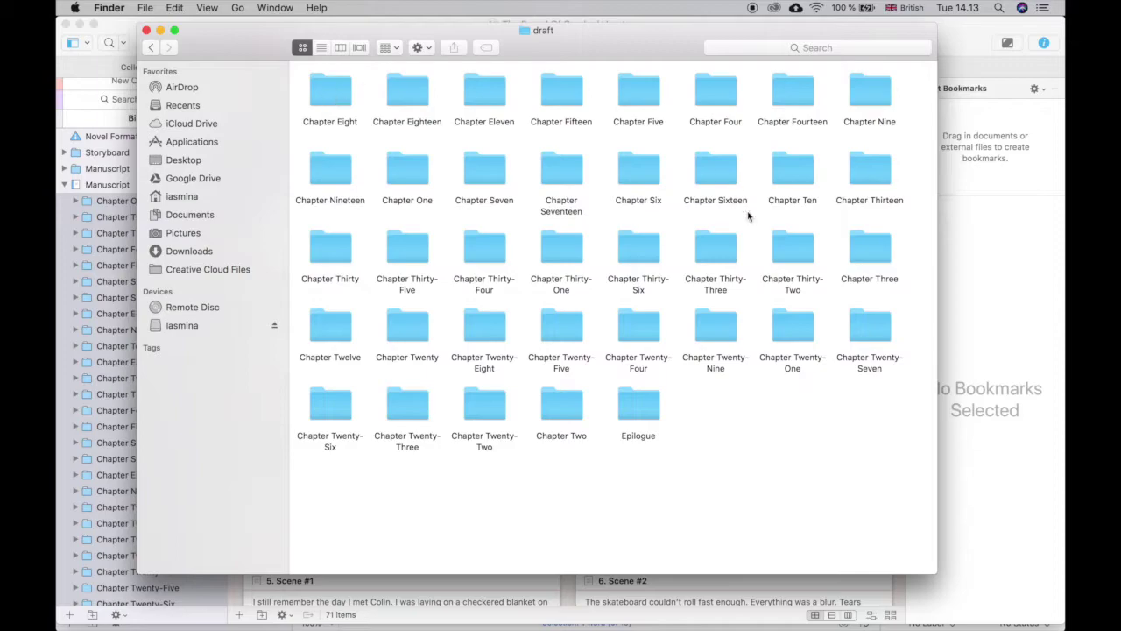
pyautogui.doubleClick(316, 94)
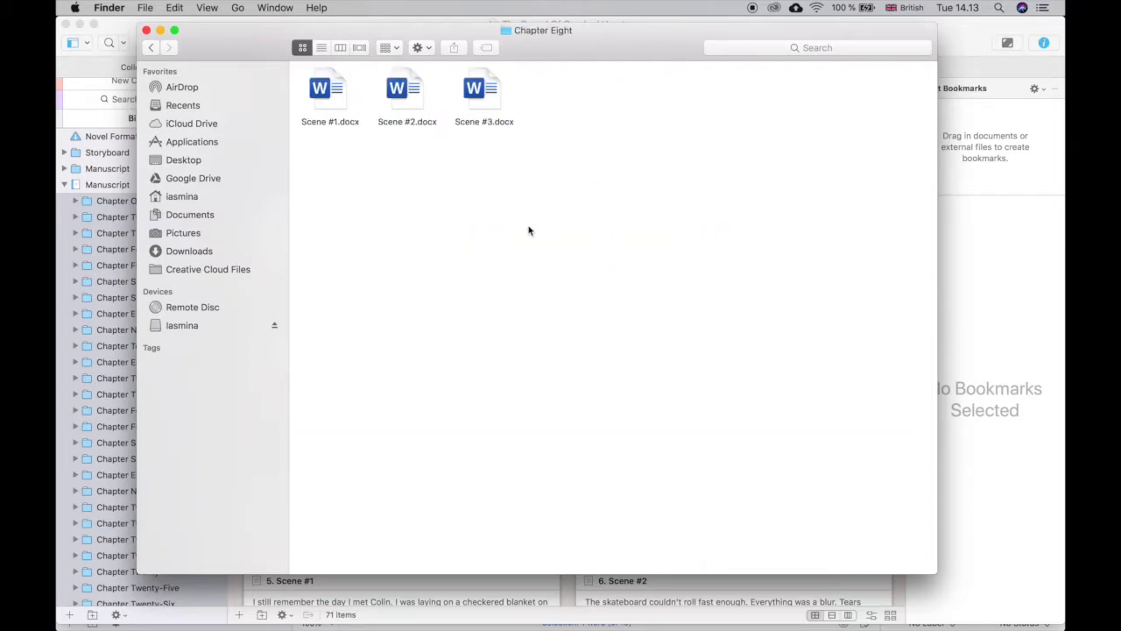
pyautogui.click(151, 47)
pyautogui.click(406, 97)
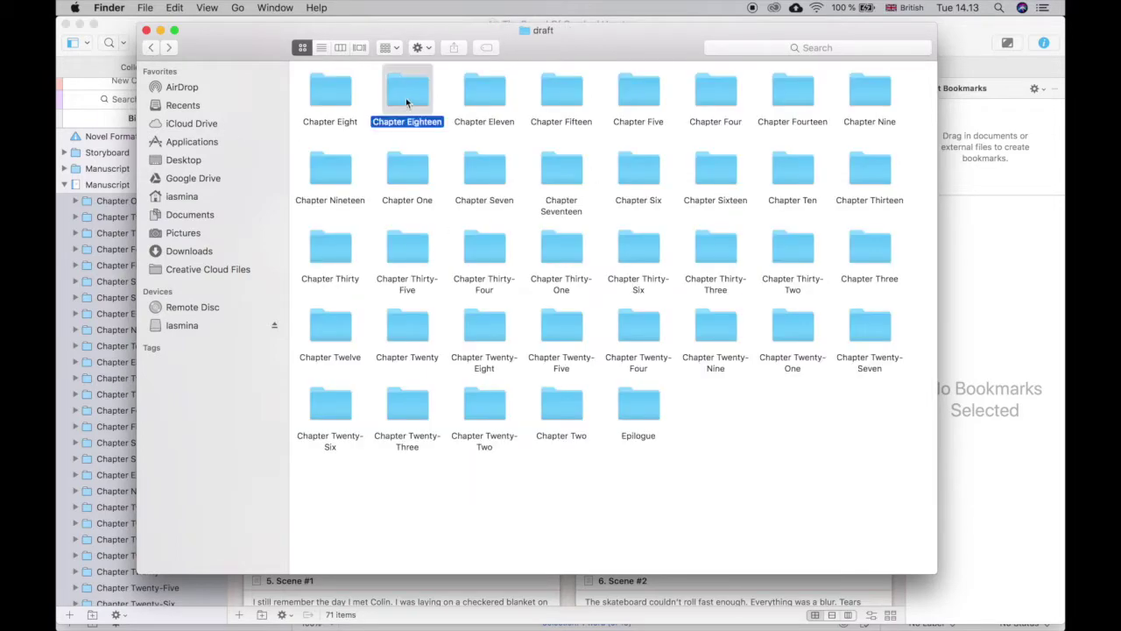
pyautogui.doubleClick(406, 99)
pyautogui.click(150, 48)
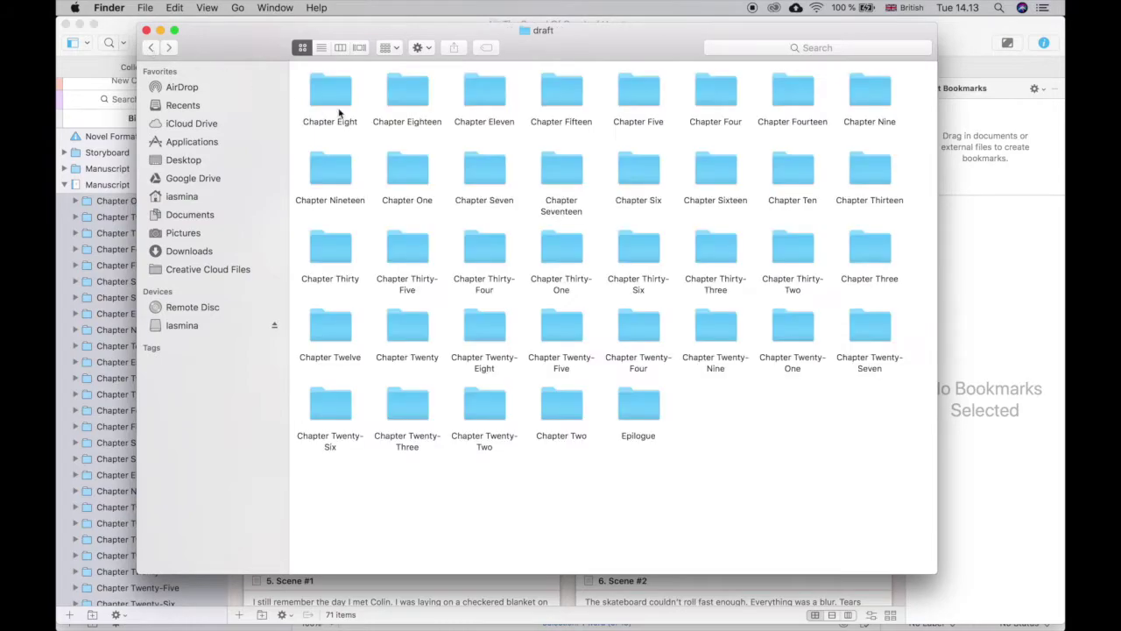
# Open Chapter Eight's Scene #1.docx in Word, skim through its pages and close the document.
pyautogui.doubleClick(329, 92)
pyautogui.doubleClick(332, 85)
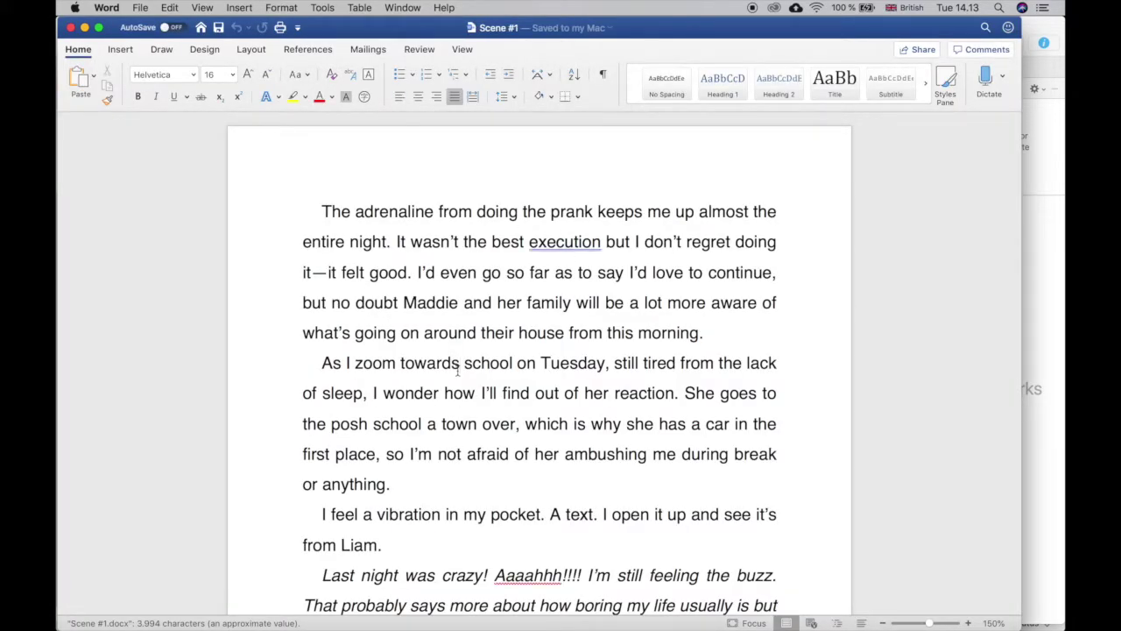
pyautogui.scroll(-20, 457, 372)
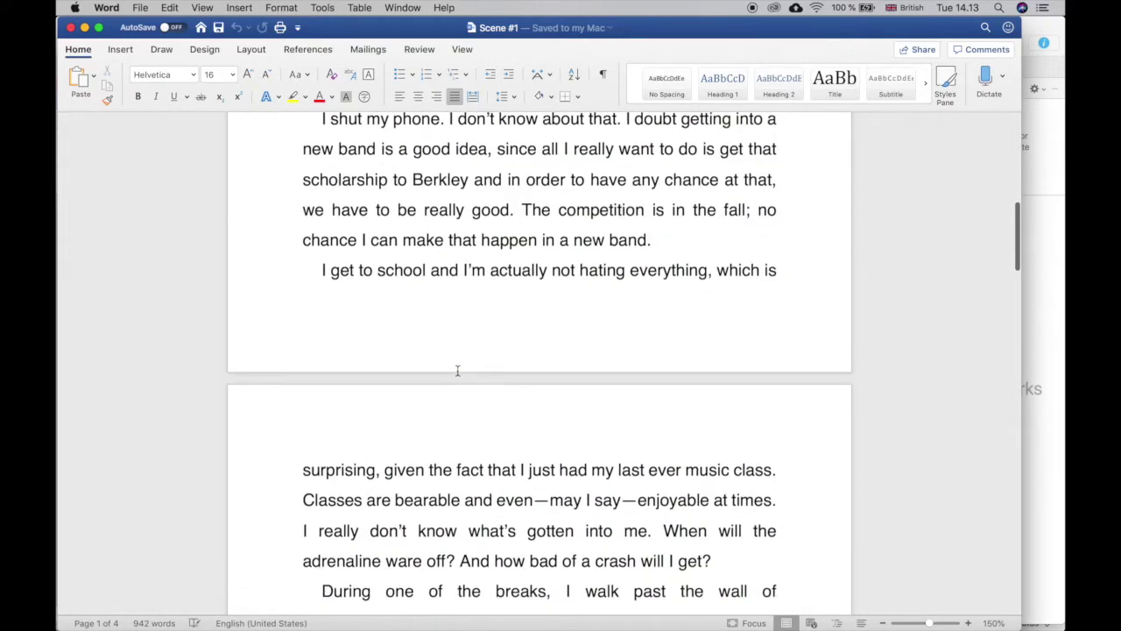
pyautogui.scroll(-20, 457, 372)
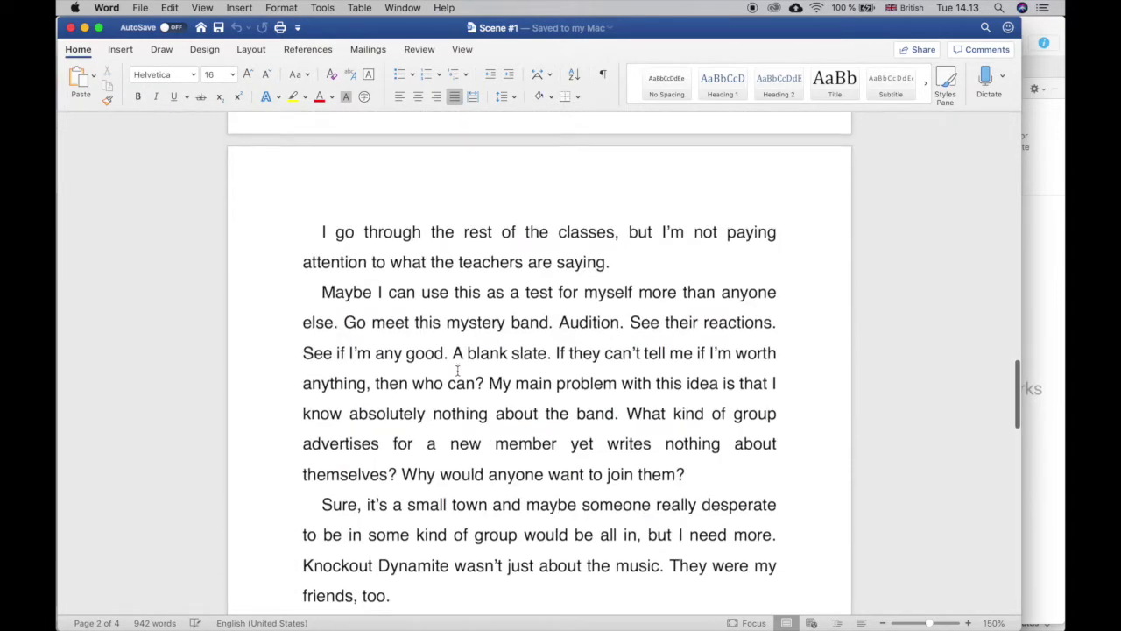
pyautogui.scroll(10, 457, 371)
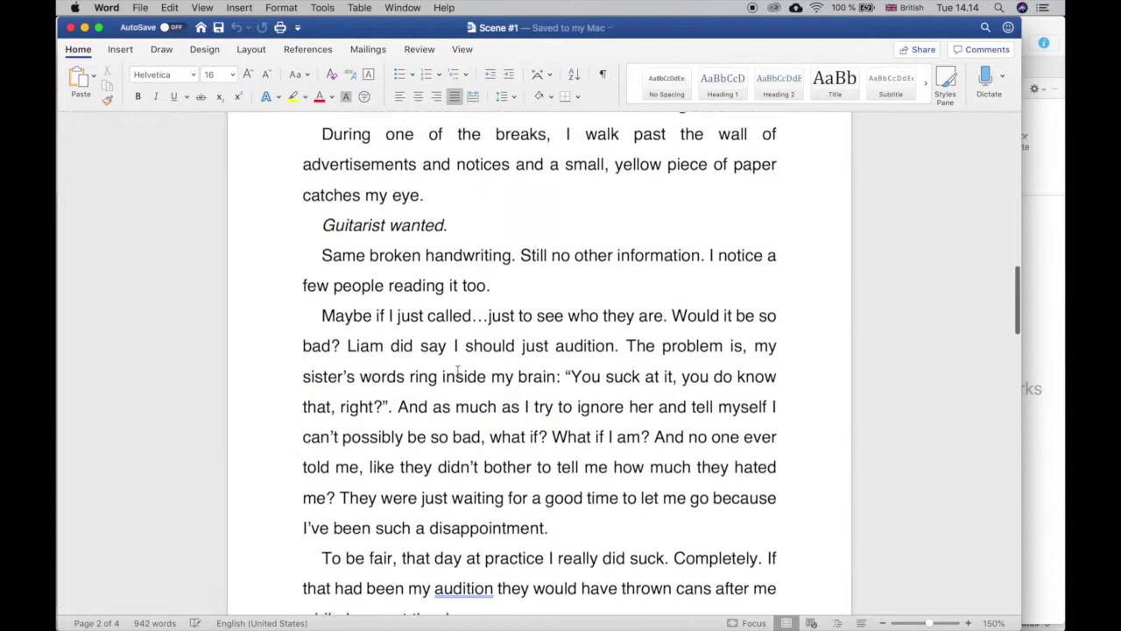
pyautogui.click(71, 27)
# Return to the draft folder and look inside the exported Epilogue folder.
pyautogui.click(151, 48)
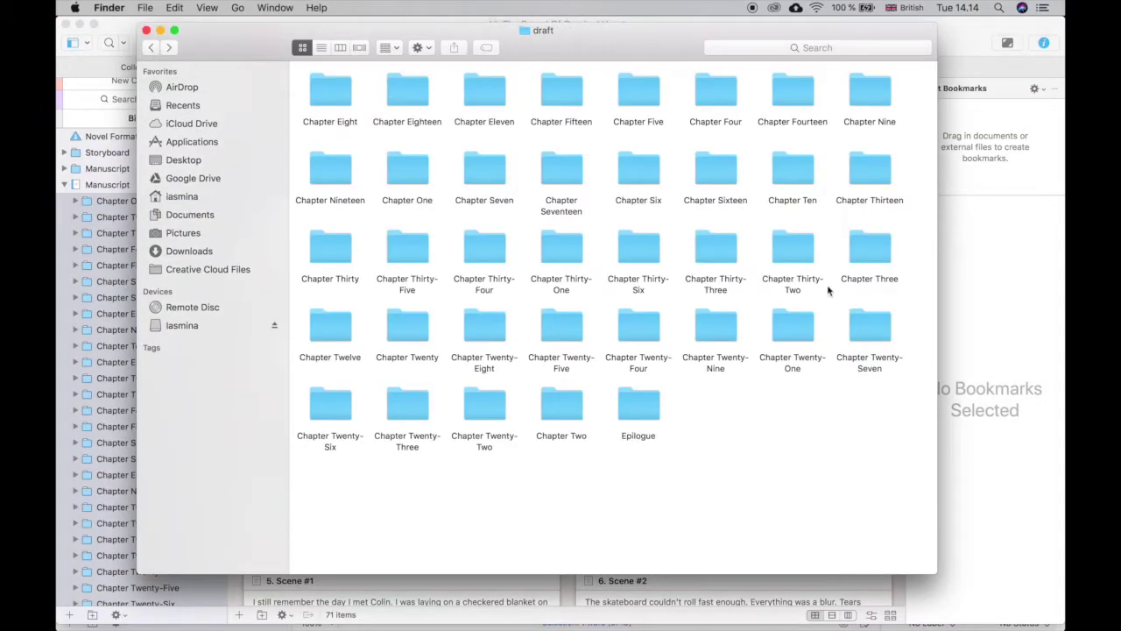
pyautogui.doubleClick(634, 403)
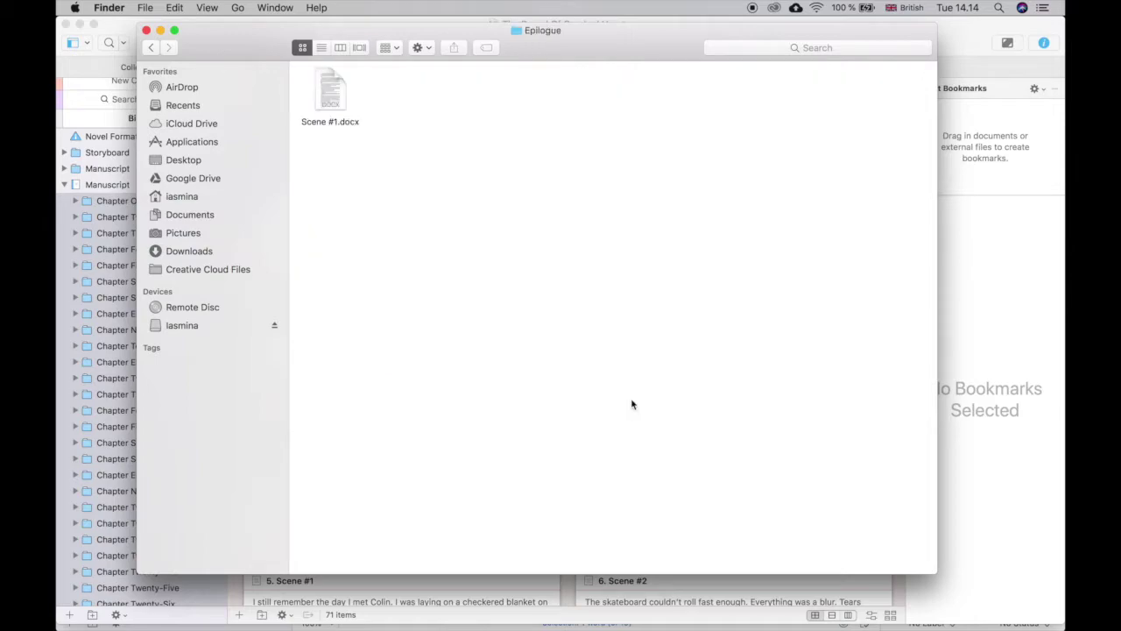
pyautogui.click(152, 47)
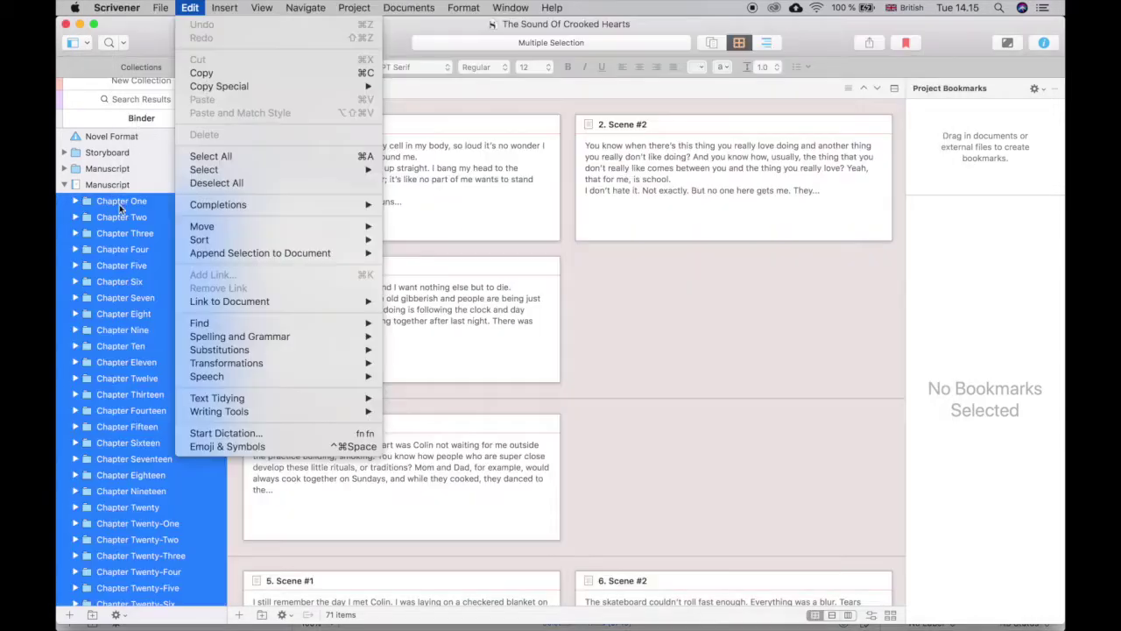
# Back in Scrivener, select and collapse the Manuscript and open its compile settings.
pyautogui.click(129, 202)
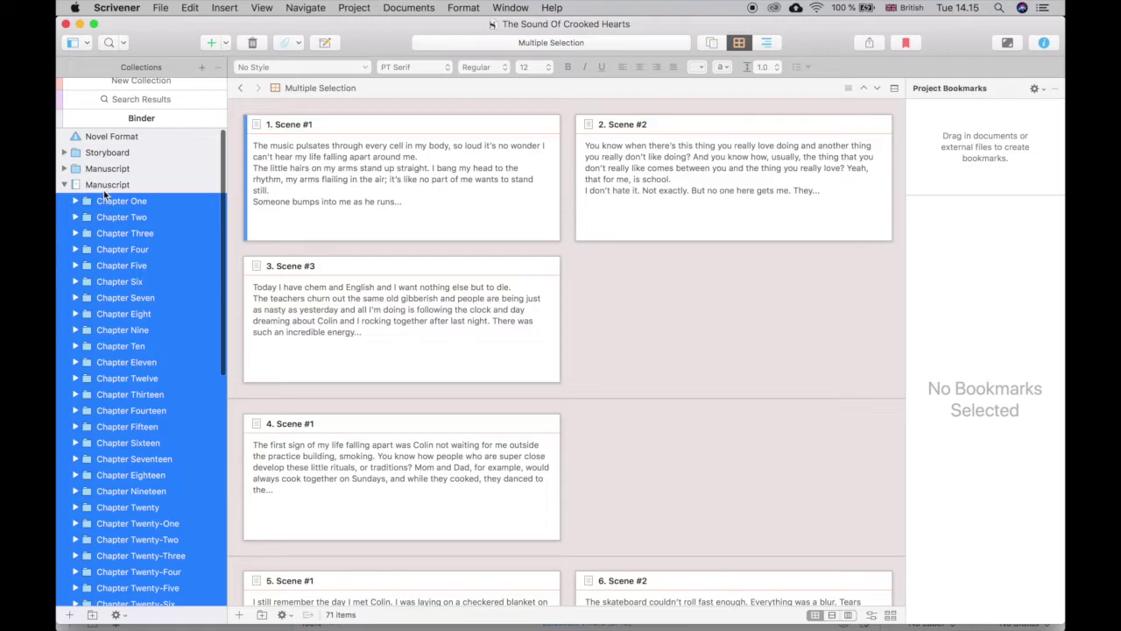
pyautogui.click(105, 187)
pyautogui.click(63, 185)
pyautogui.click(161, 7)
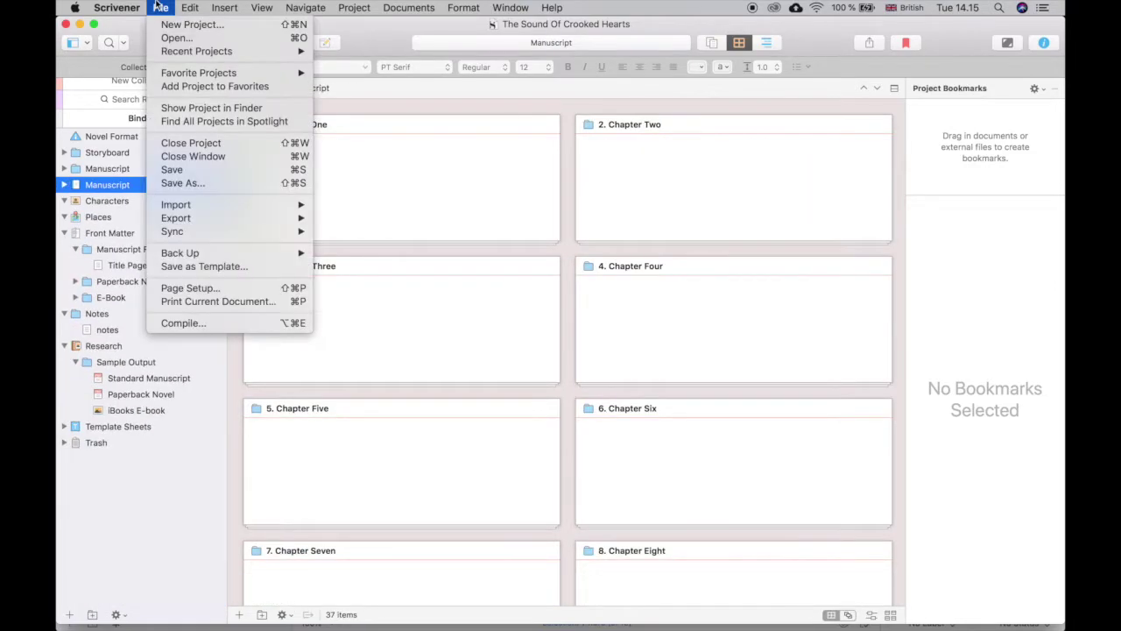
pyautogui.click(204, 323)
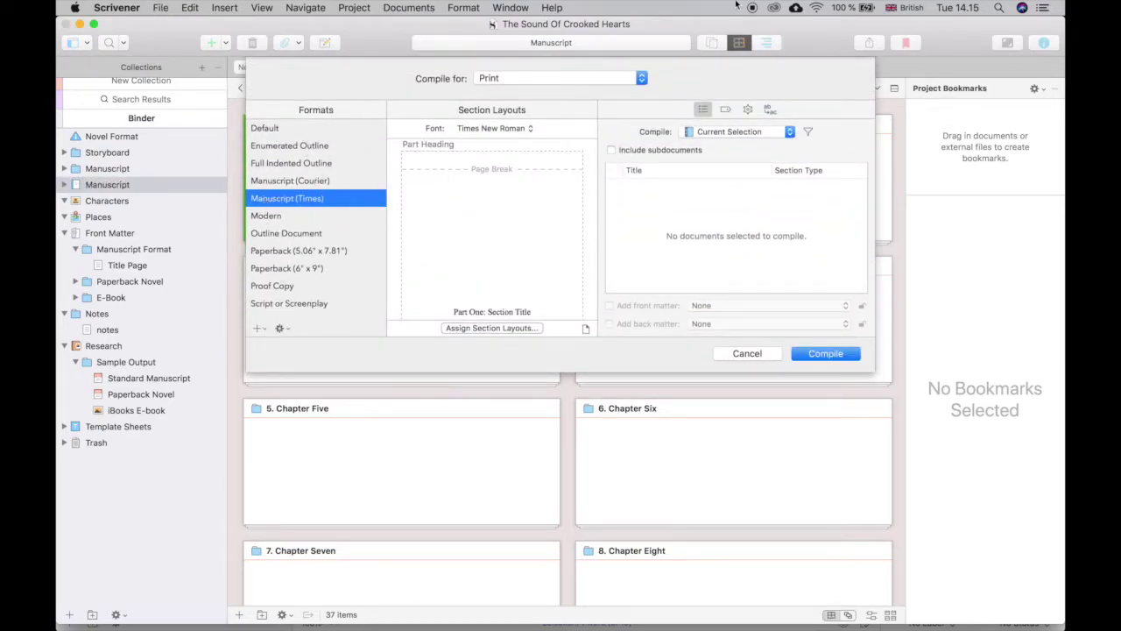
# Choose Kindle Ebook (.mobi) as the compile output, preview its Ebook Screenplay, Outline Document, Default and Ebook formats, and cancel compiling.
pyautogui.click(543, 77)
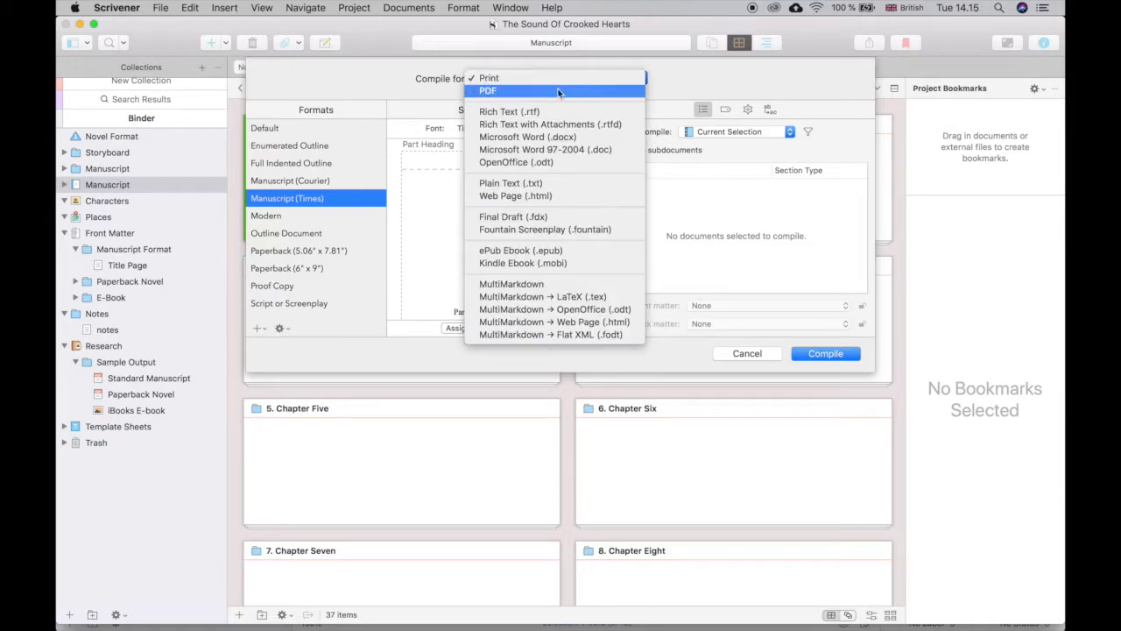
pyautogui.click(549, 264)
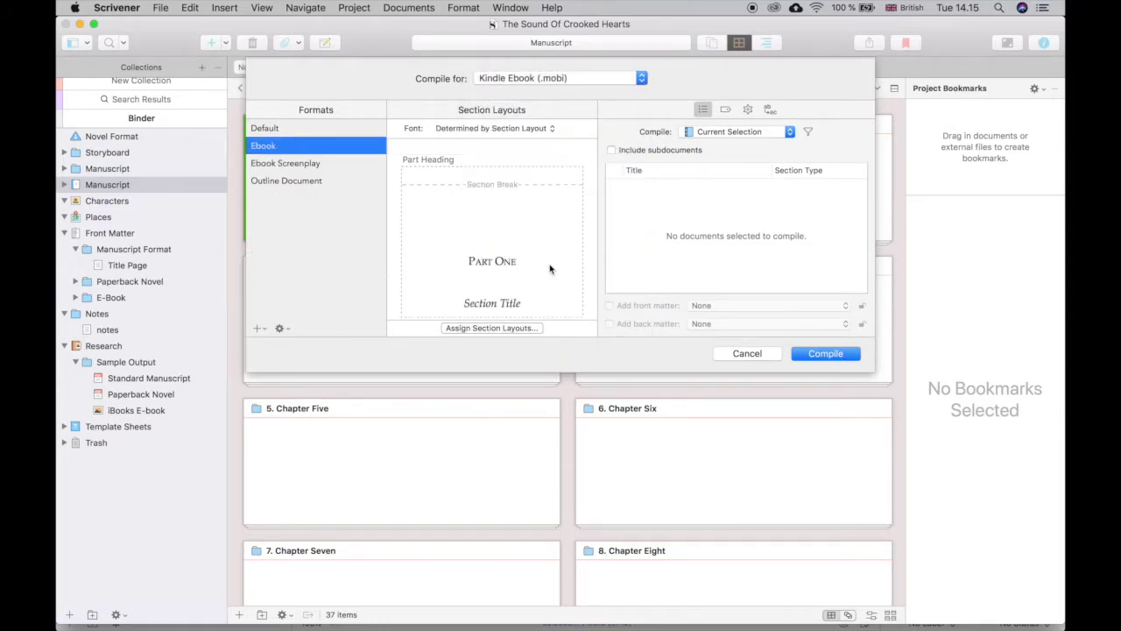
pyautogui.click(340, 165)
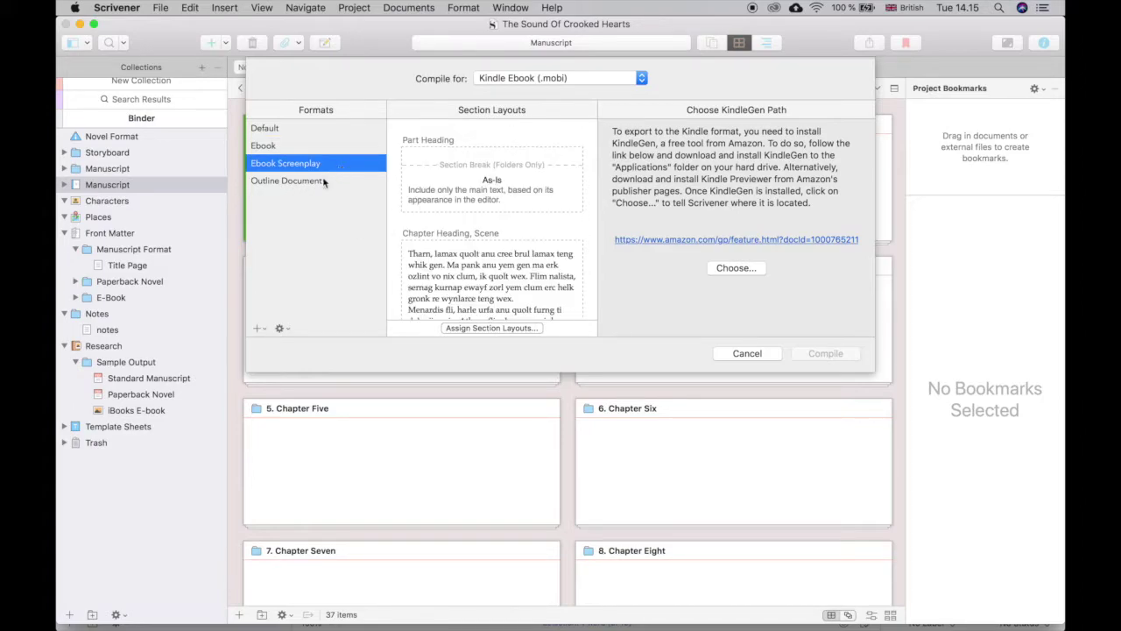
pyautogui.click(326, 178)
pyautogui.click(339, 131)
pyautogui.click(337, 144)
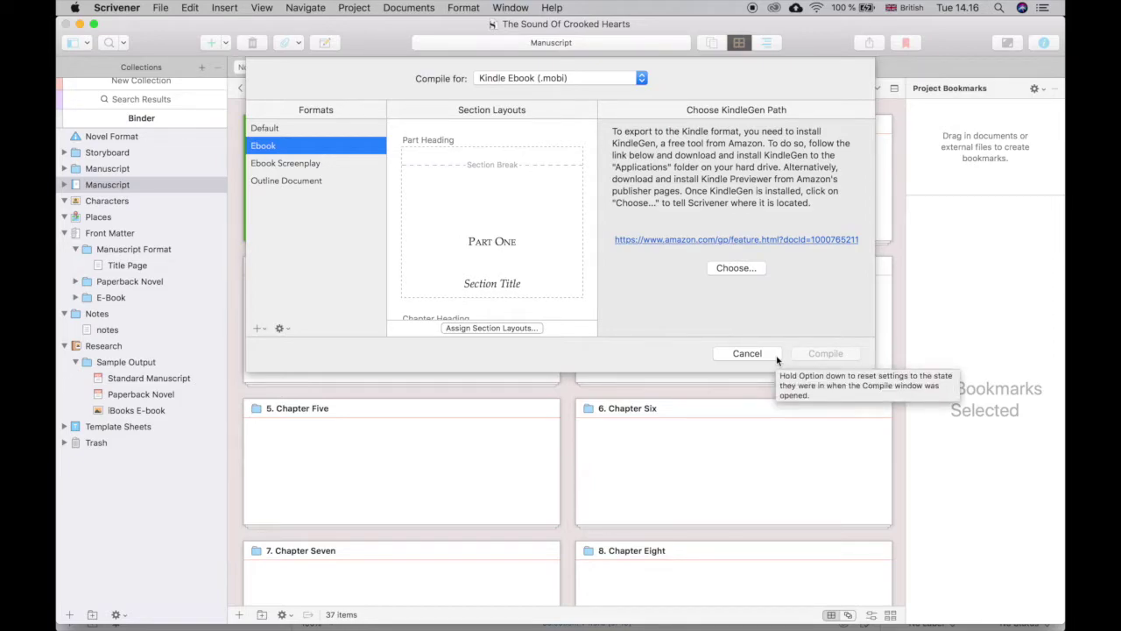
pyautogui.click(741, 356)
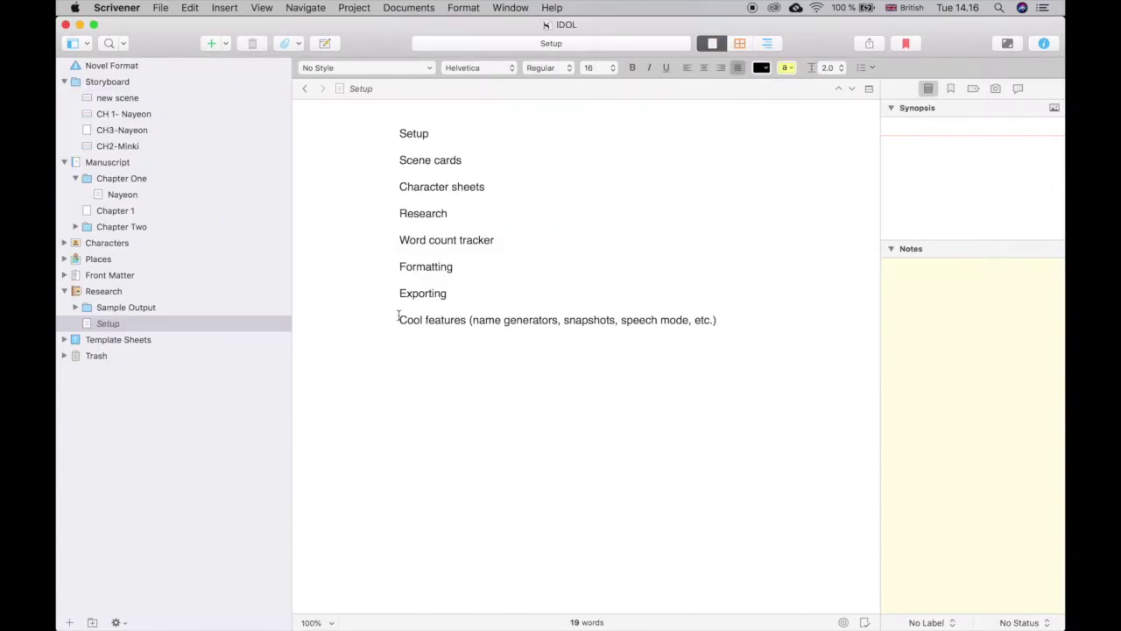
# In the IDOL project's Setup document, mark the line about cool features.
pyautogui.moveTo(401, 318); pyautogui.dragTo(885, 316)
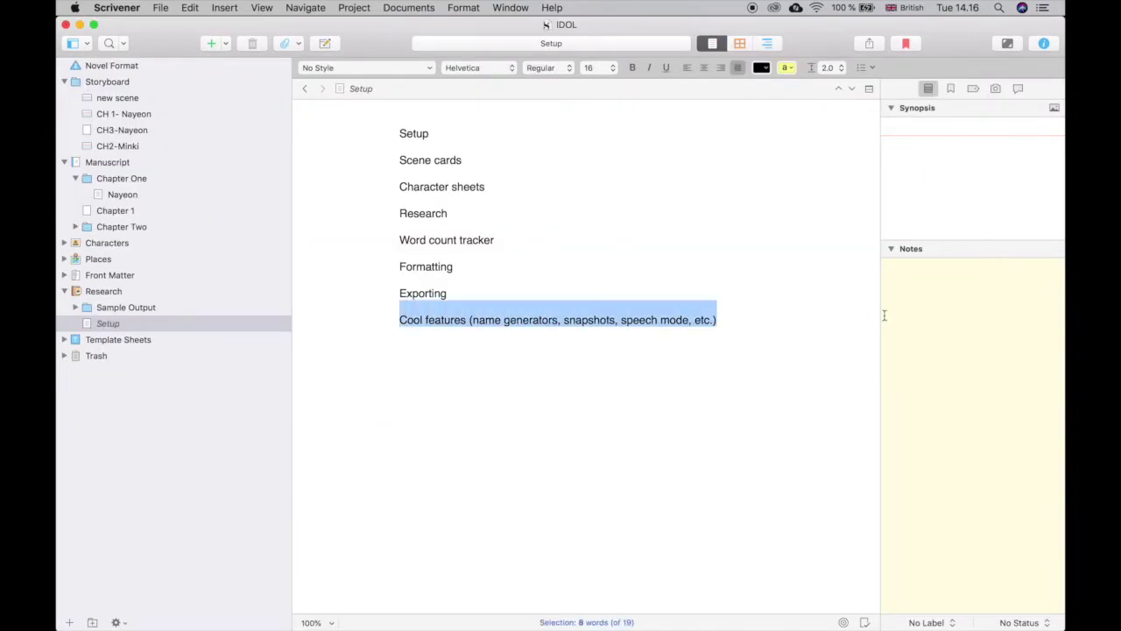
# Open the Name Generator from the writing tools and set the gender to Male.
pyautogui.click(518, 250)
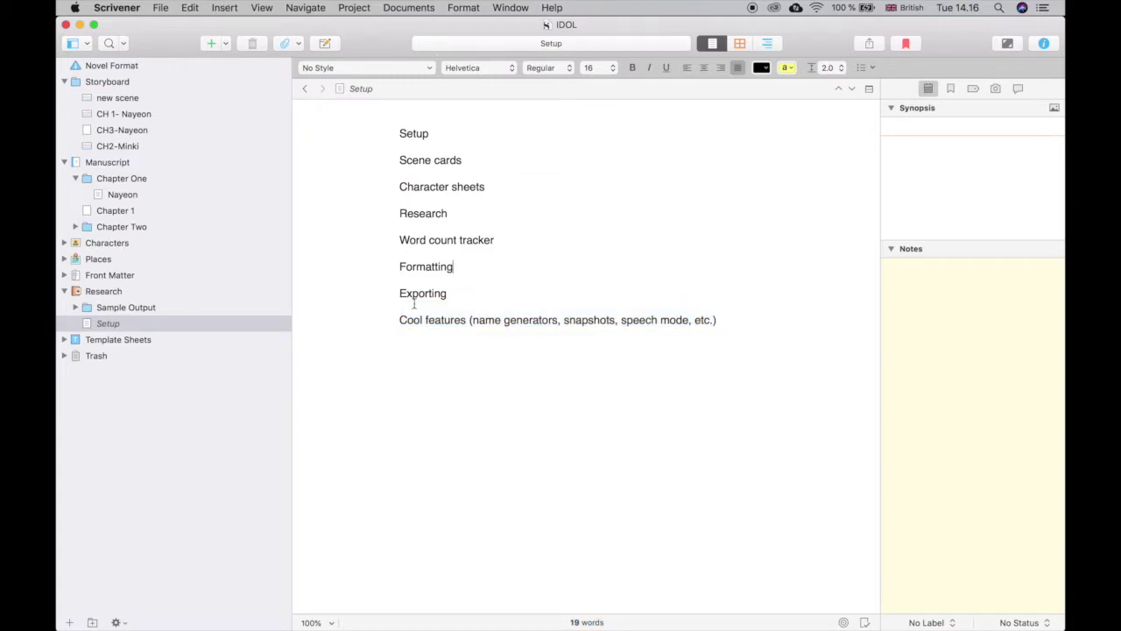
pyautogui.click(161, 9)
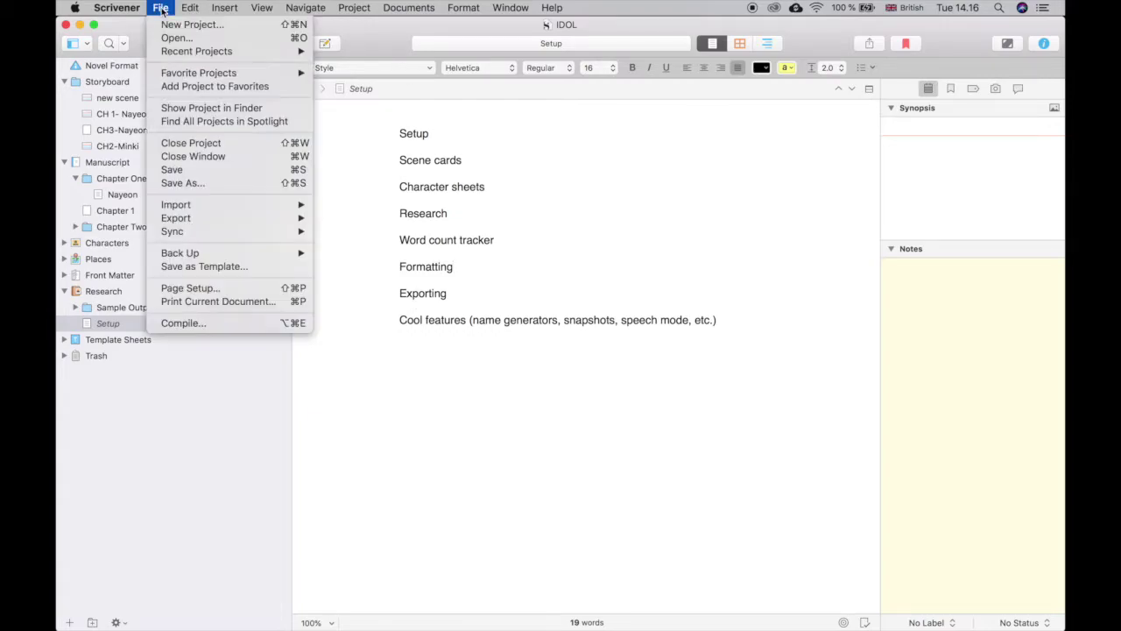
pyautogui.moveTo(198, 7)
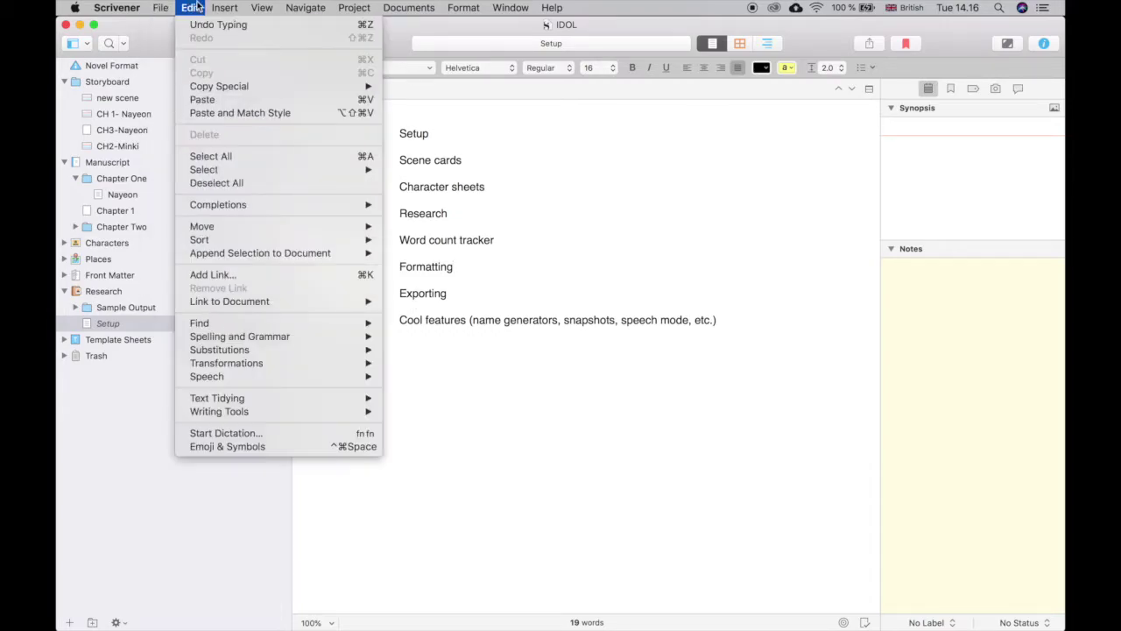
pyautogui.moveTo(278, 412)
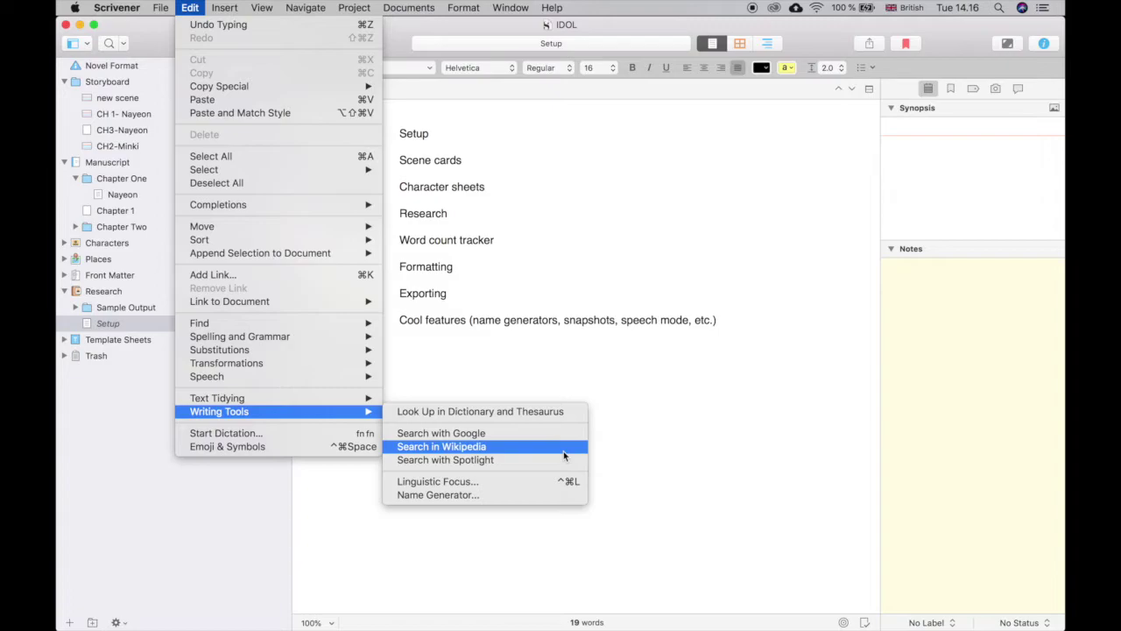
pyautogui.click(510, 495)
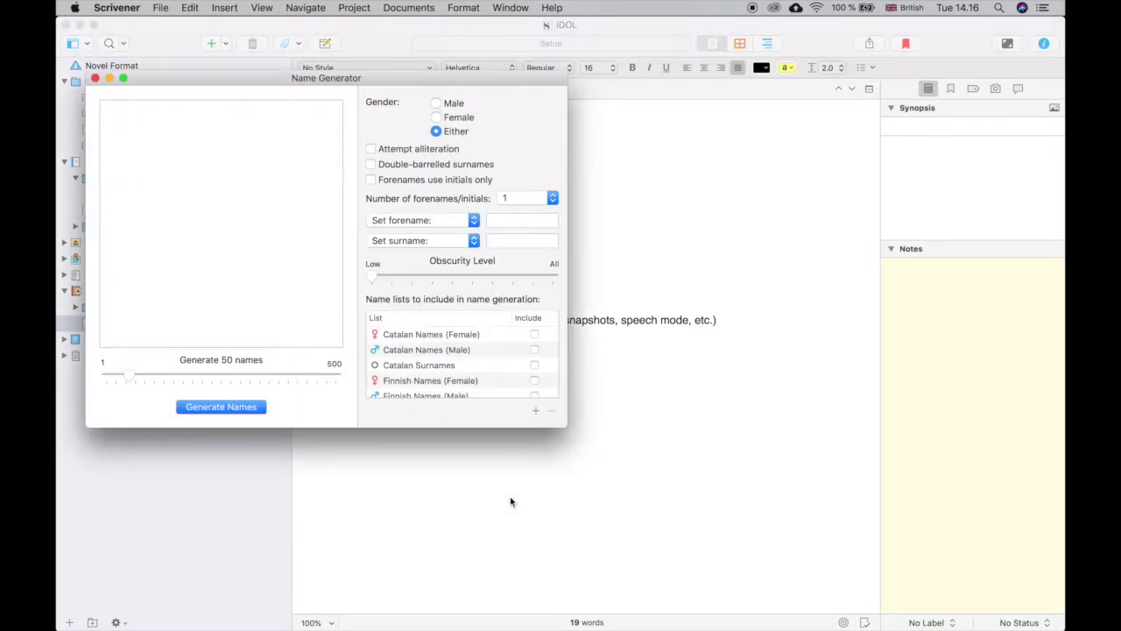
pyautogui.moveTo(399, 88); pyautogui.dragTo(513, 85)
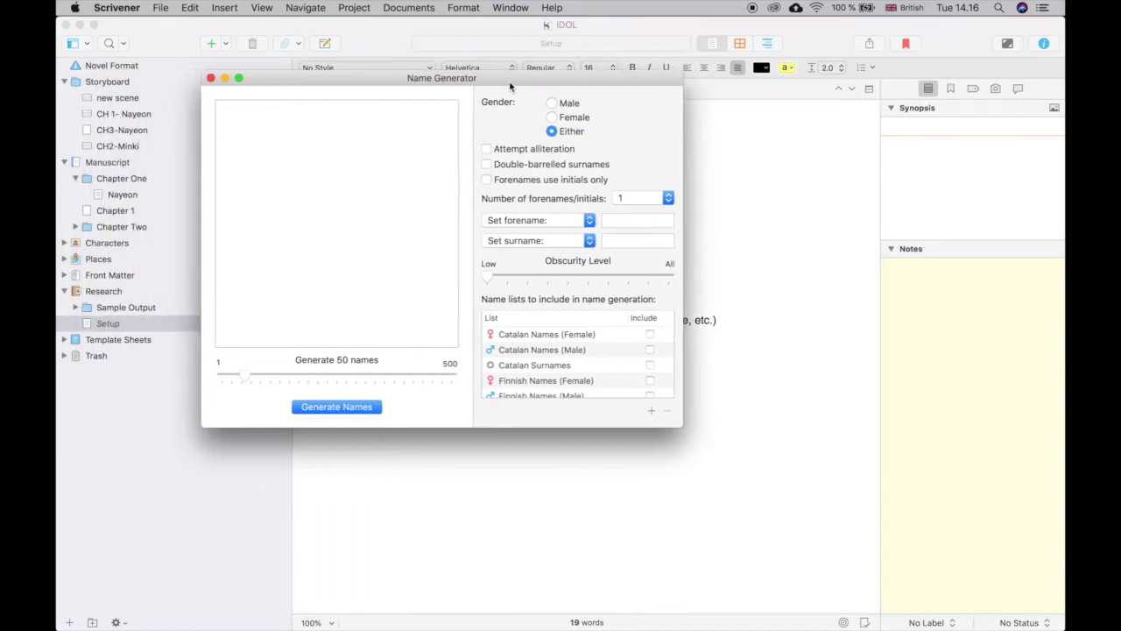
pyautogui.click(550, 103)
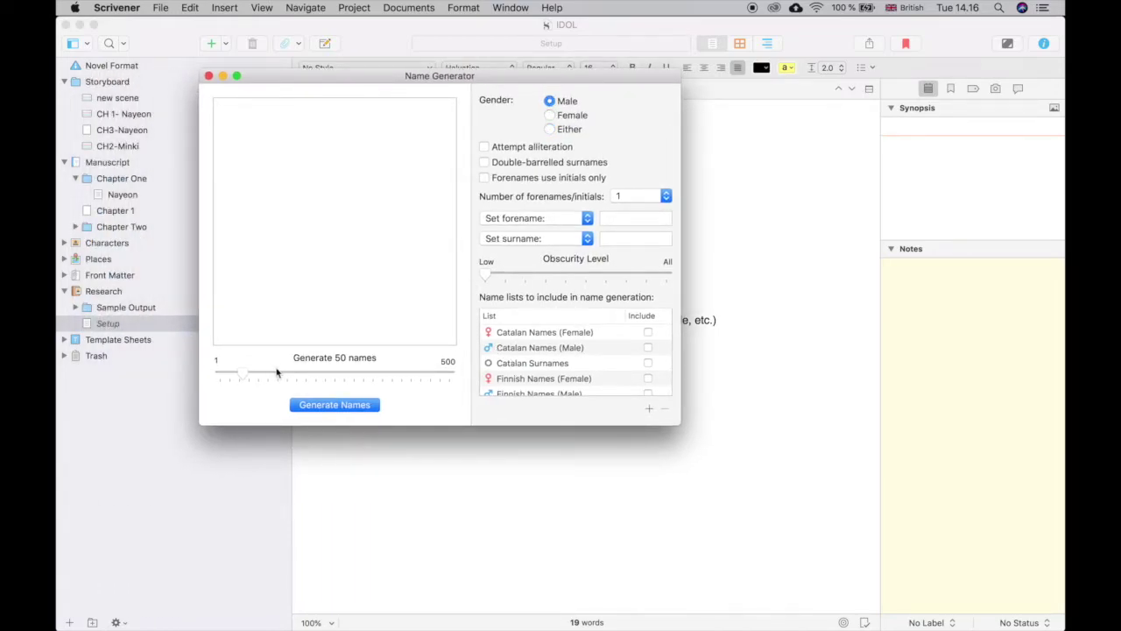
# Look through the name lists available for name generation, from the Catalan and Finnish lists to the Spanish ones.
pyautogui.scroll(-3, 579, 367)
pyautogui.scroll(-10, 579, 367)
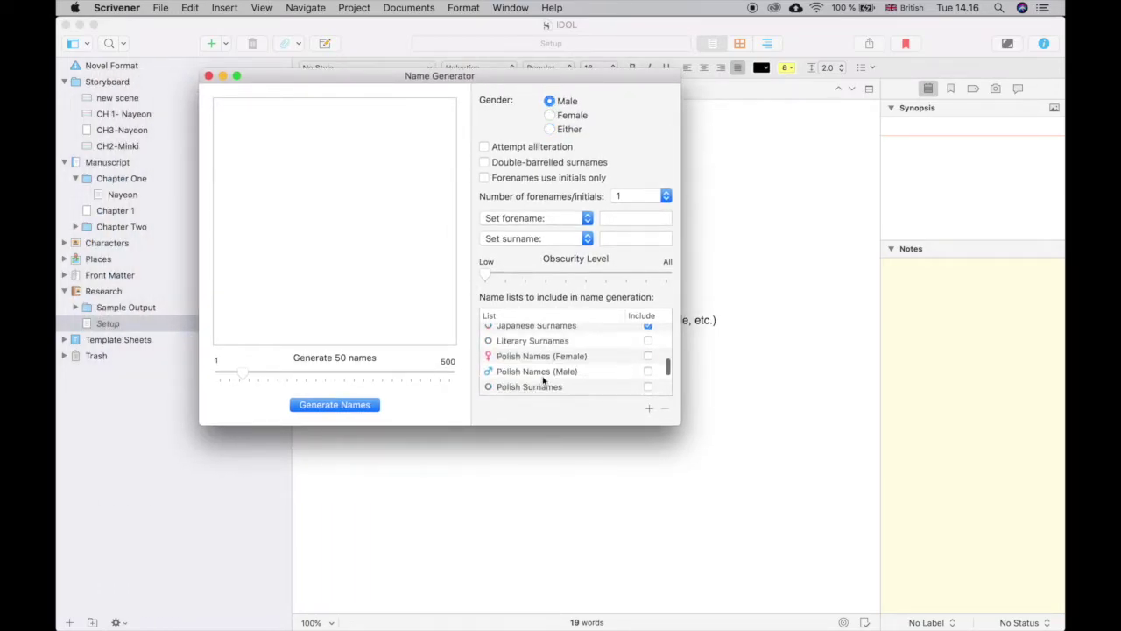
pyautogui.scroll(-2, 543, 379)
pyautogui.scroll(12, 543, 378)
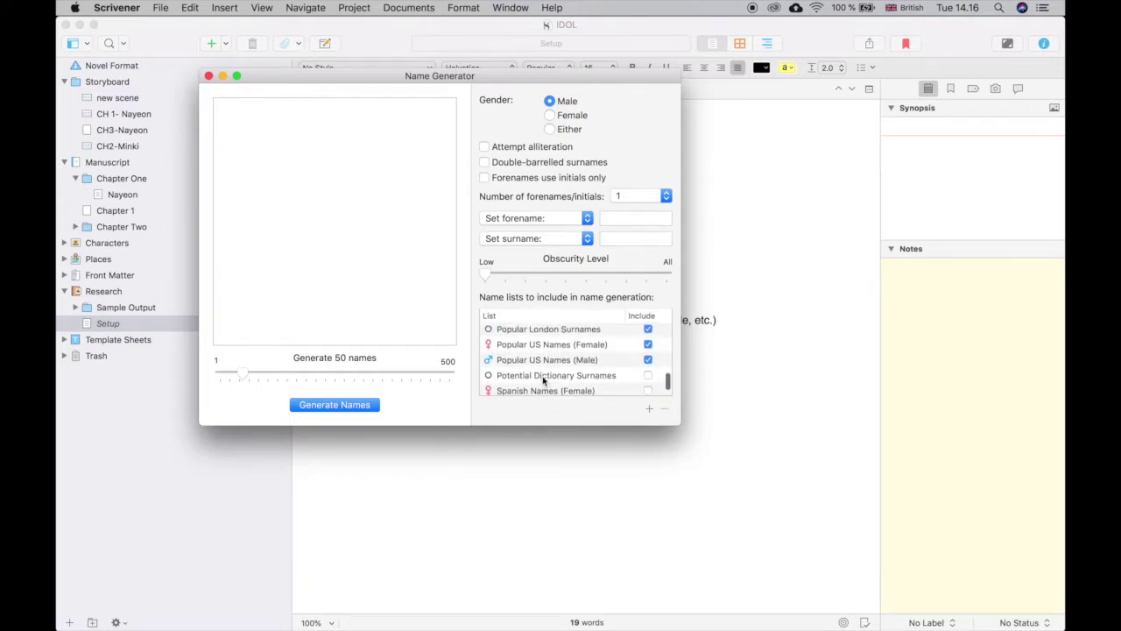
pyautogui.scroll(2, 543, 378)
pyautogui.scroll(-5, 543, 379)
pyautogui.scroll(-5, 544, 379)
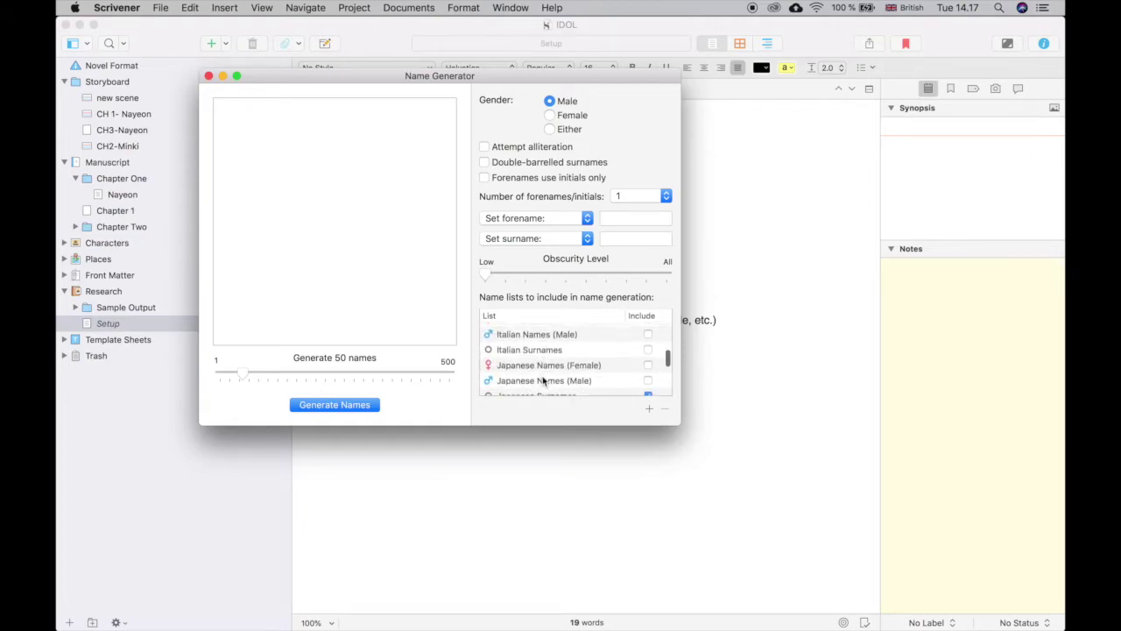
pyautogui.scroll(2, 543, 378)
pyautogui.scroll(8, 543, 379)
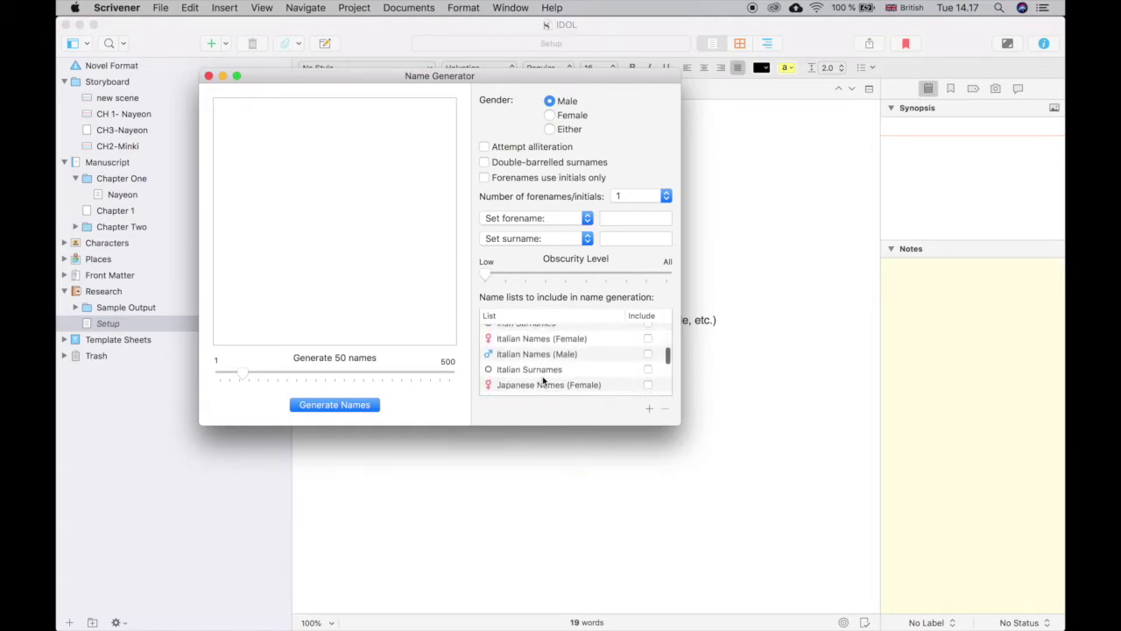
pyautogui.scroll(3, 543, 378)
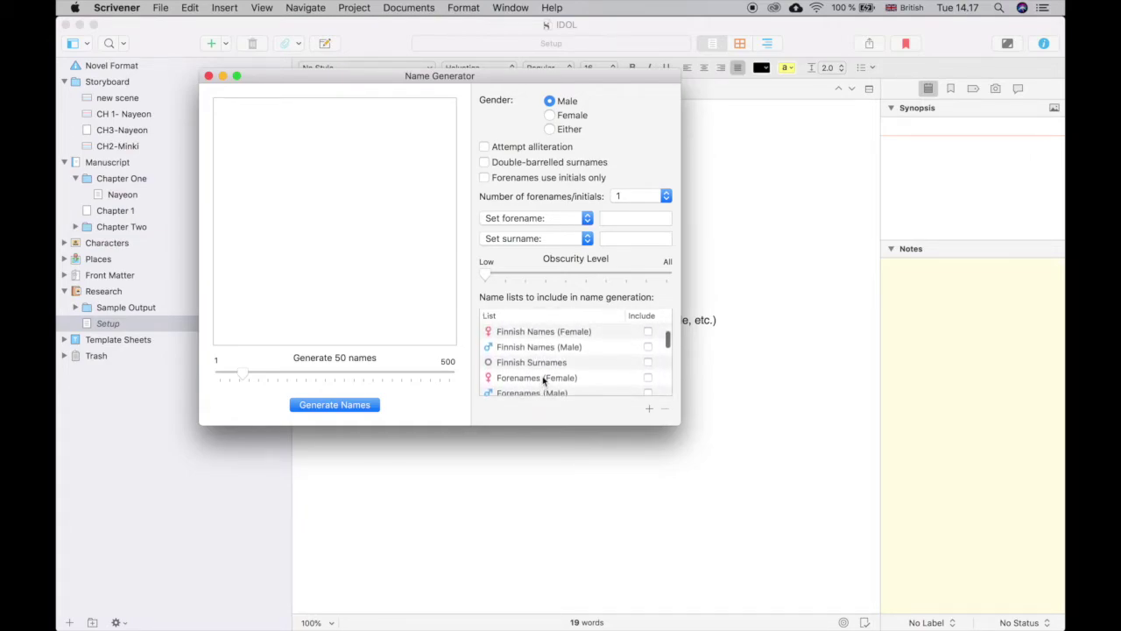
pyautogui.scroll(-10, 543, 378)
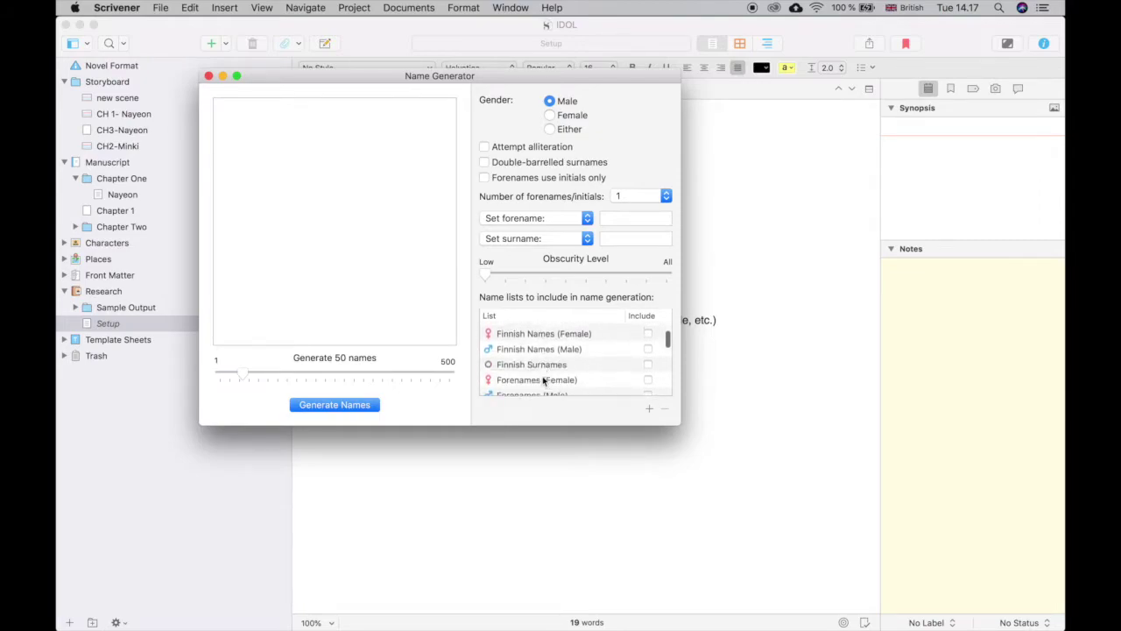
pyautogui.scroll(-4, 543, 379)
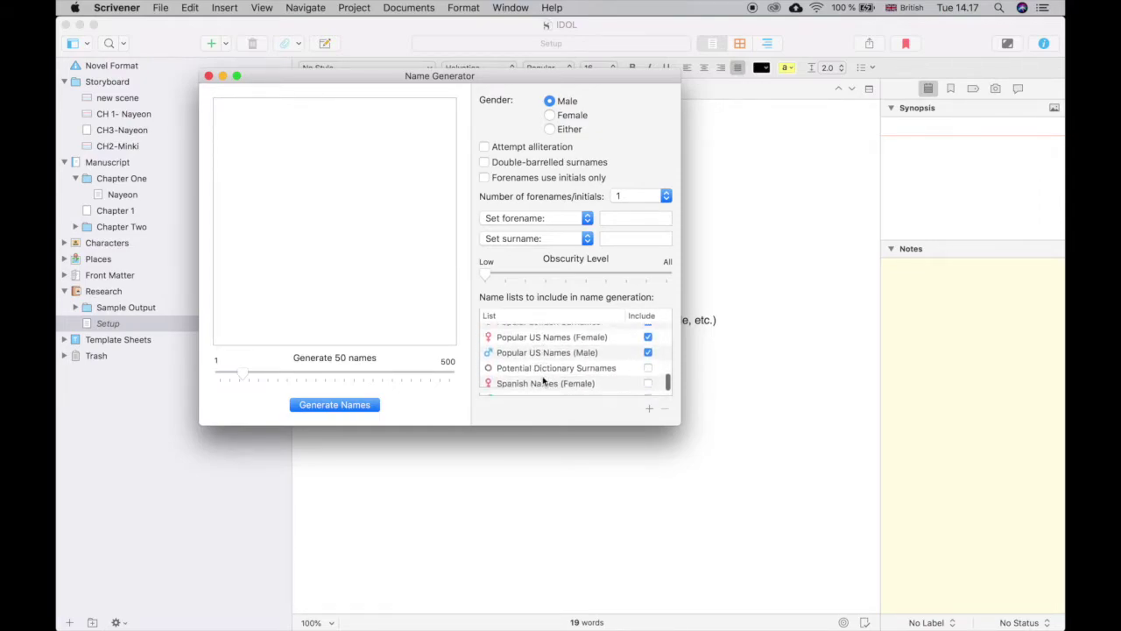
pyautogui.scroll(4, 543, 378)
pyautogui.scroll(10, 543, 379)
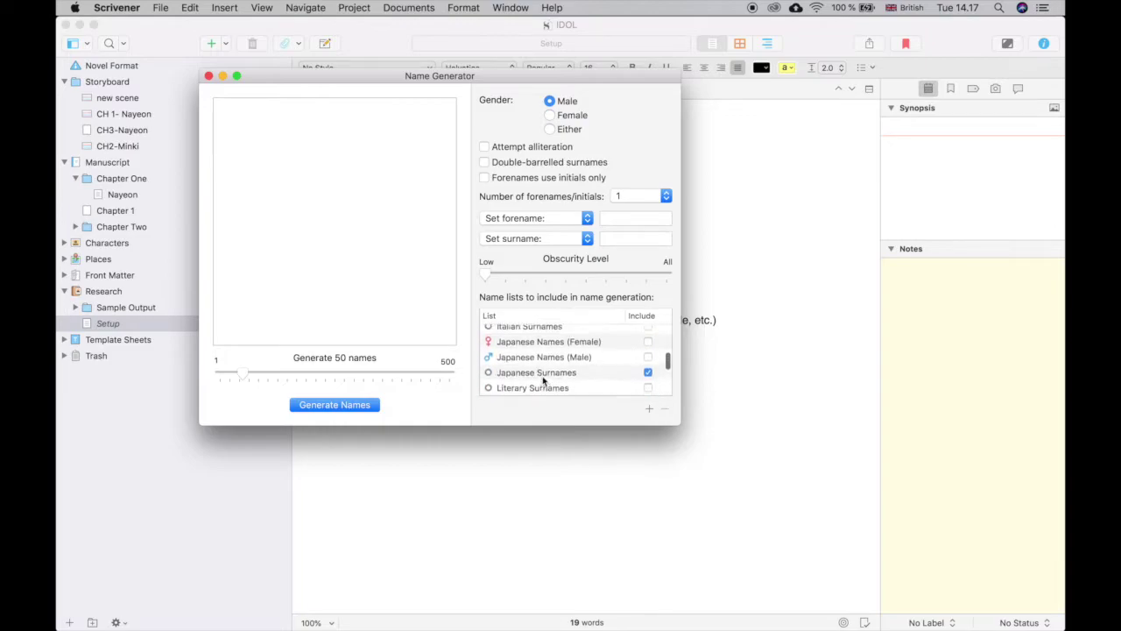
pyautogui.scroll(-10, 603, 367)
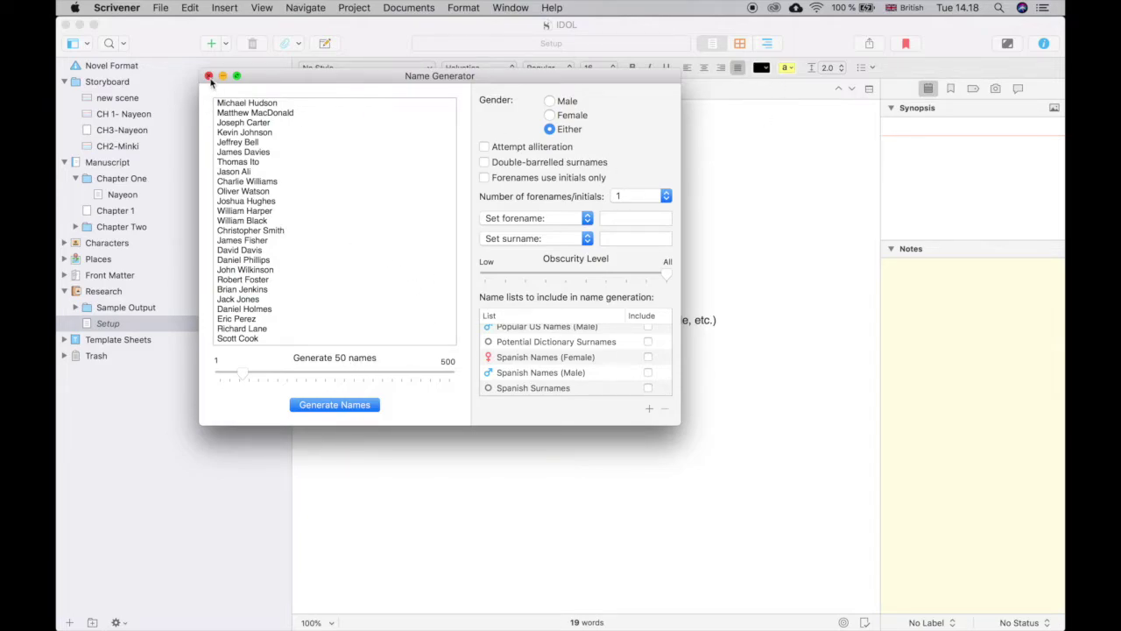
# Close the Name Generator and briefly mark the word "snapshots" in the Setup document's cool features line.
pyautogui.click(208, 77)
pyautogui.doubleClick(595, 317)
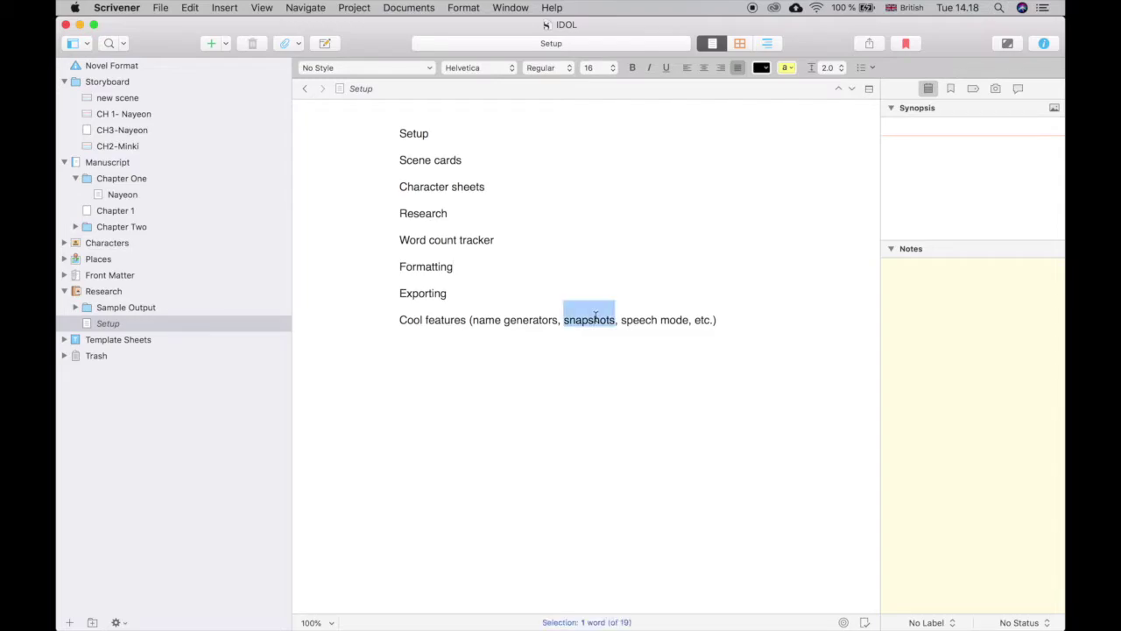
pyautogui.click(491, 191)
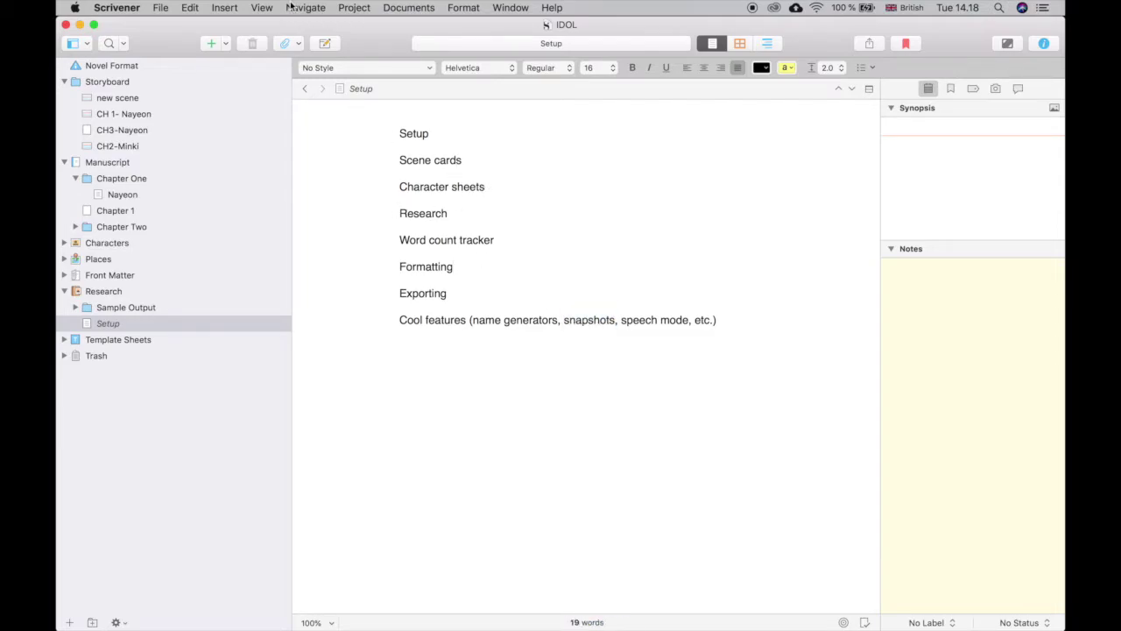
# Expand the Chapter Two folder, and open the Nayeon scene in Chapter One for editing.
pyautogui.click(122, 227)
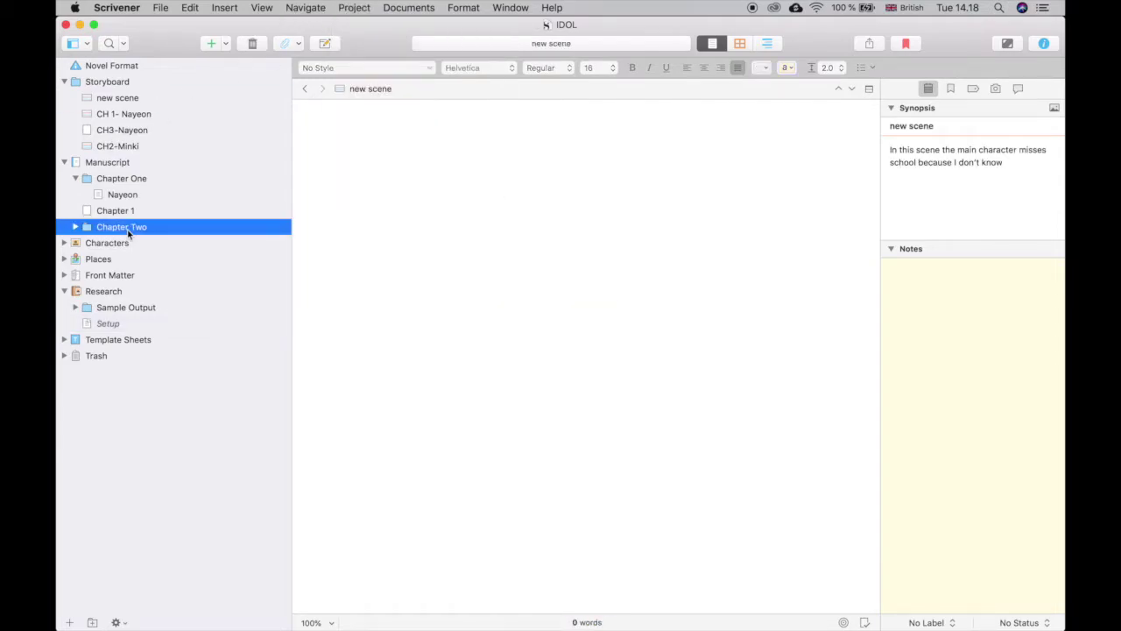
pyautogui.click(74, 228)
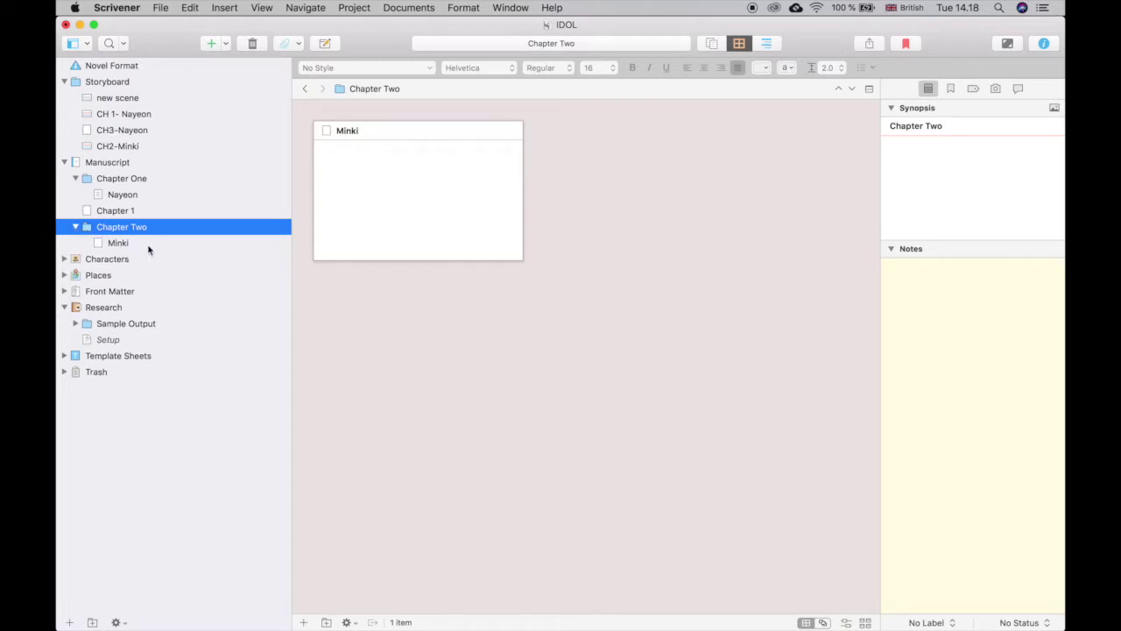
pyautogui.click(148, 248)
pyautogui.click(128, 195)
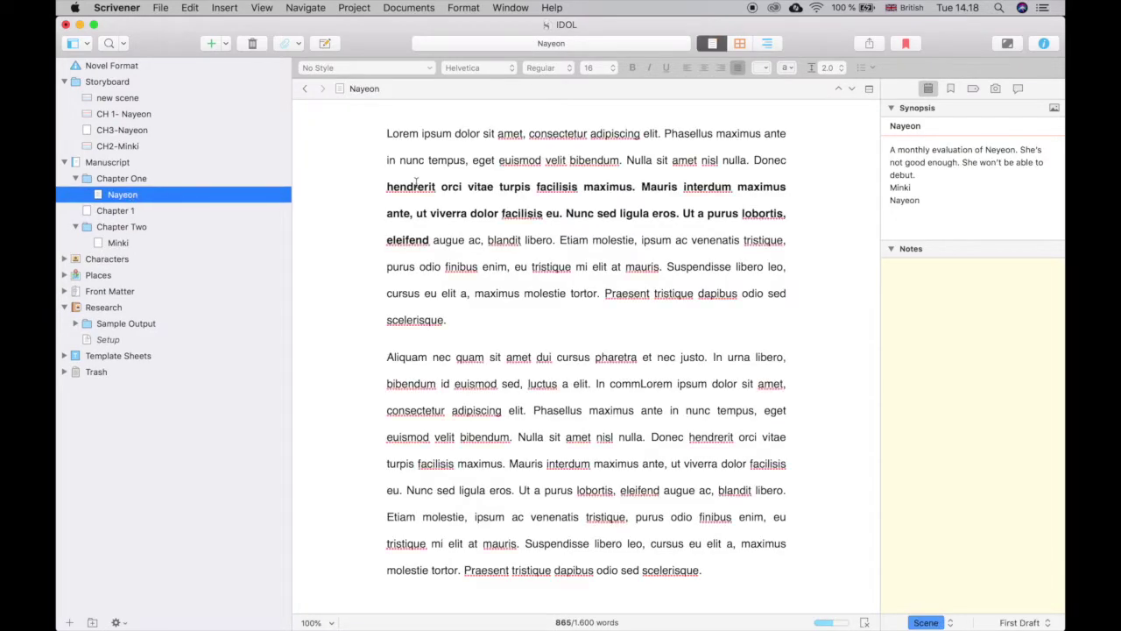
pyautogui.click(416, 184)
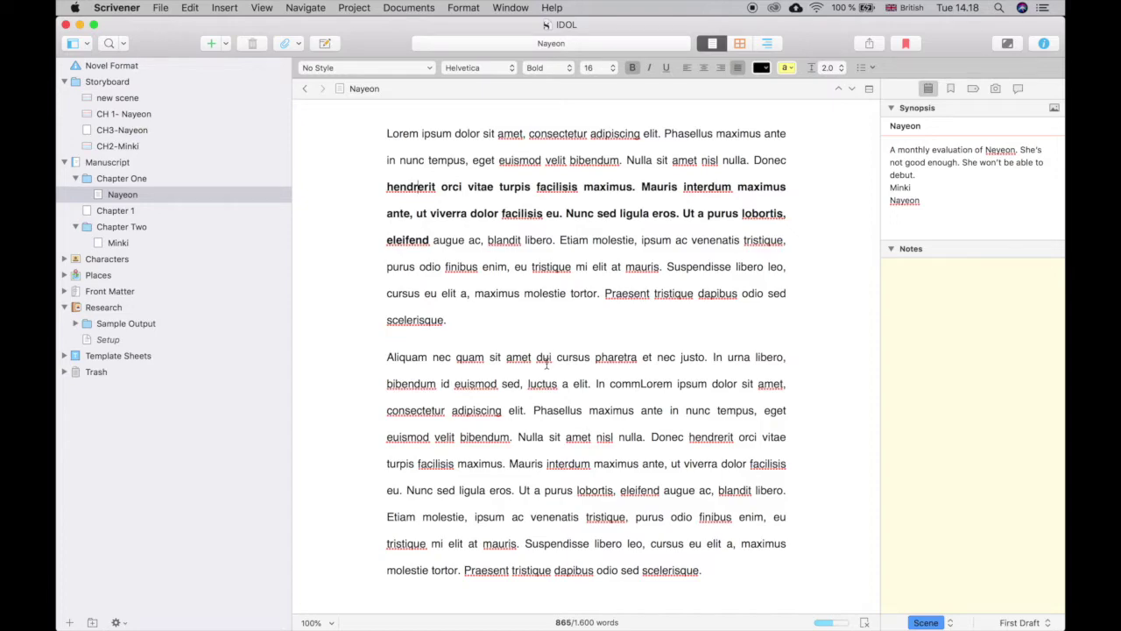
# Take a snapshot of the Nayeon scene with the title "idk".
pyautogui.click(408, 8)
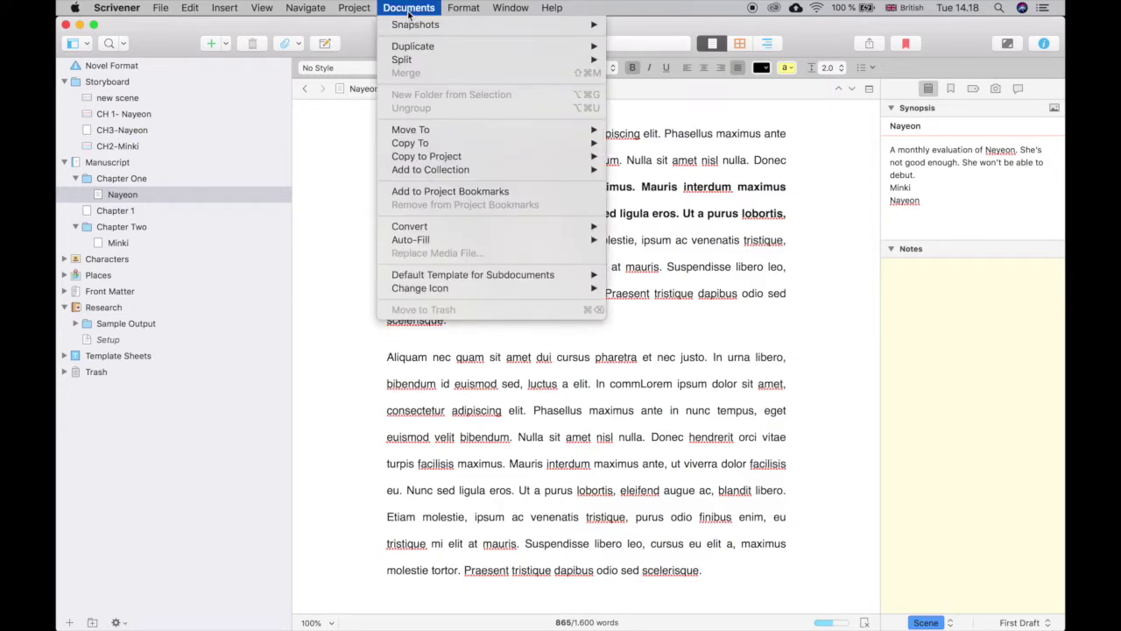
pyautogui.moveTo(422, 26)
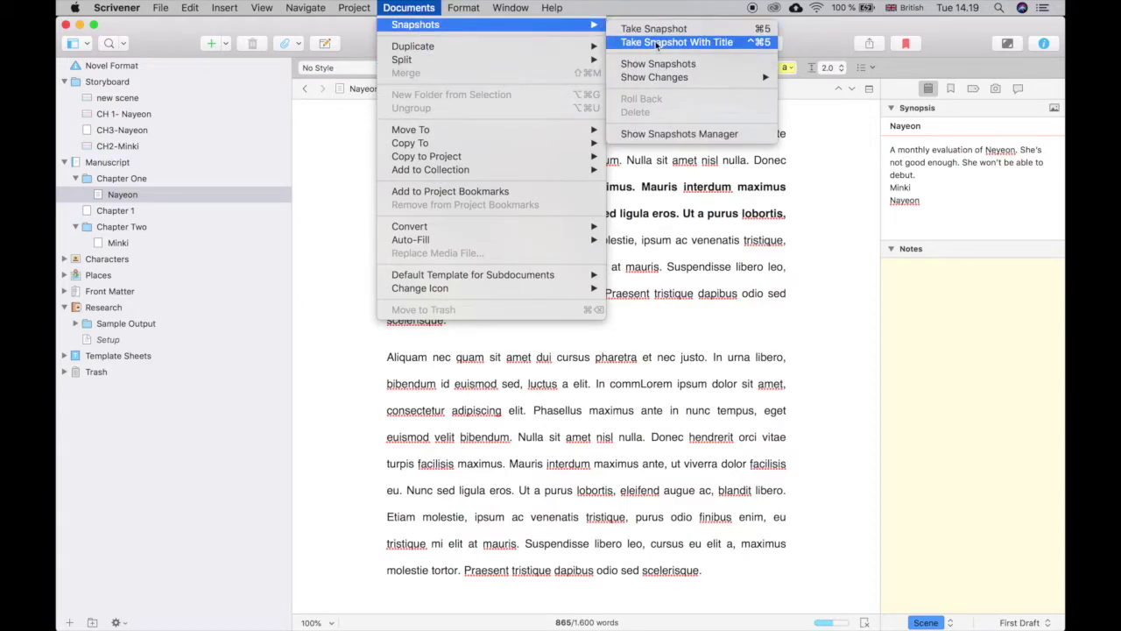
pyautogui.click(652, 43)
pyautogui.write('V1')
pyautogui.press('Return')
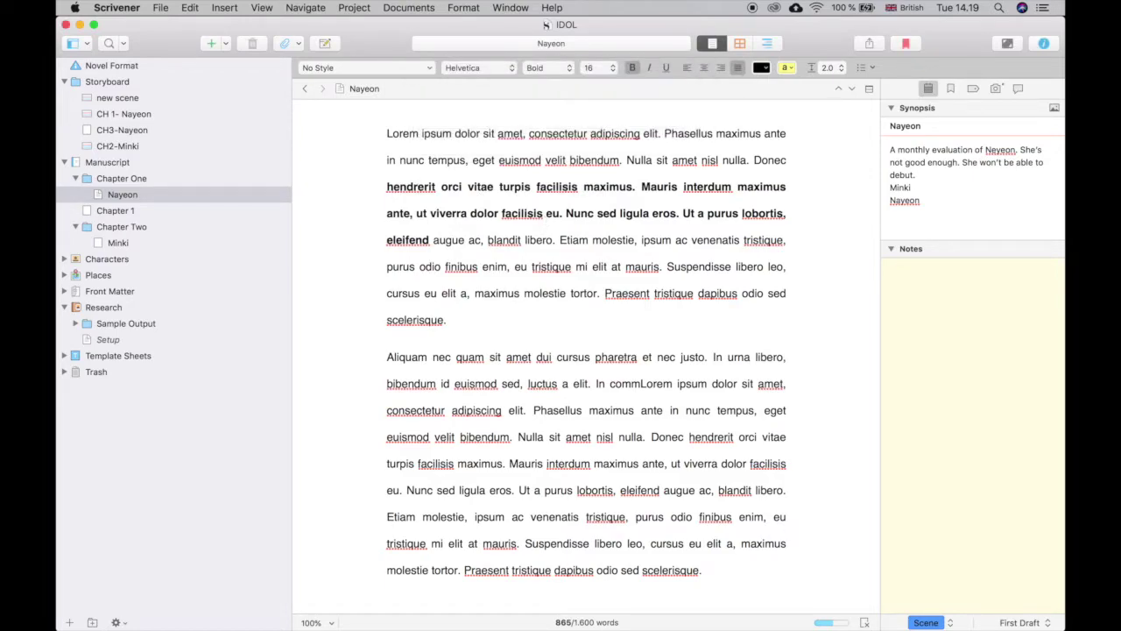
# Show the Nayeon scene's snapshots, select the one titled "idk" and read through its saved text.
pyautogui.click(368, 7)
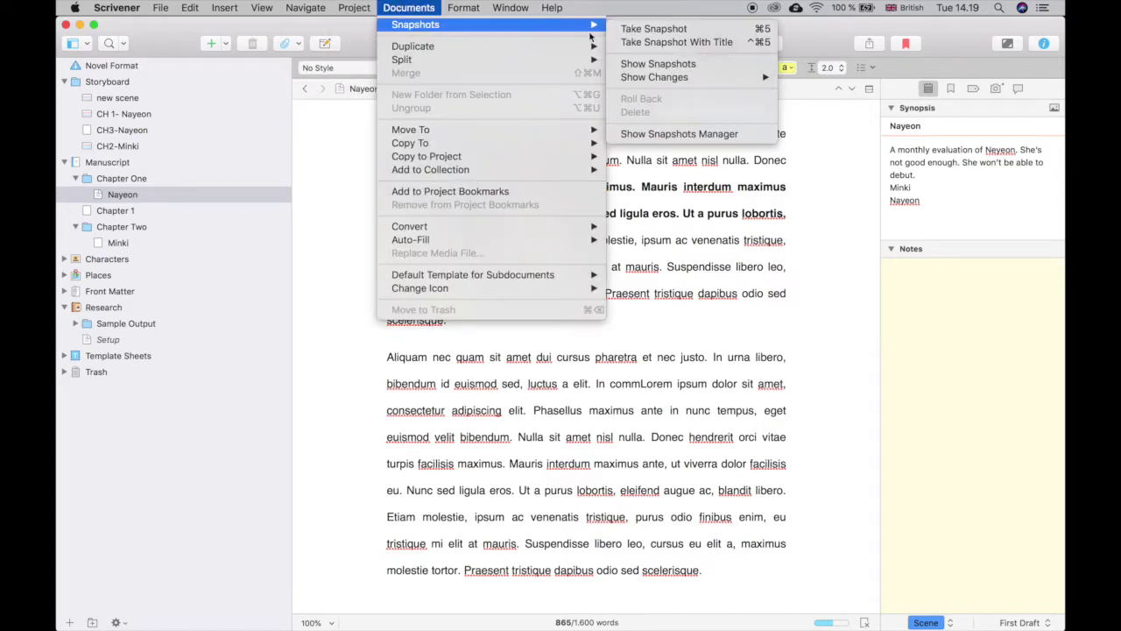
pyautogui.click(696, 63)
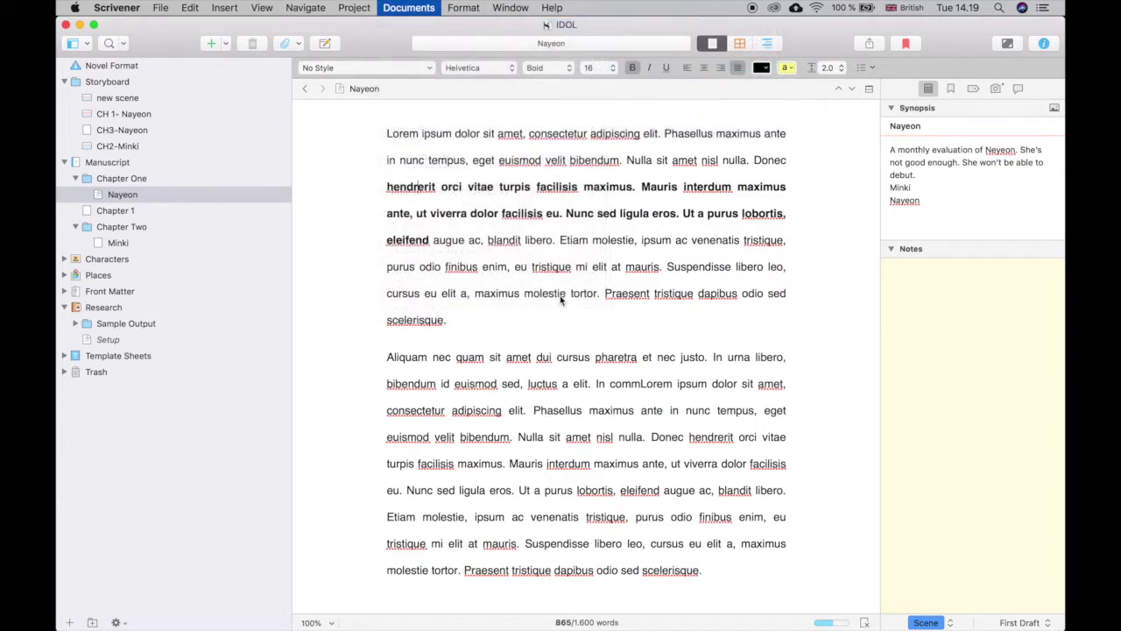
pyautogui.scroll(-8, 943, 421)
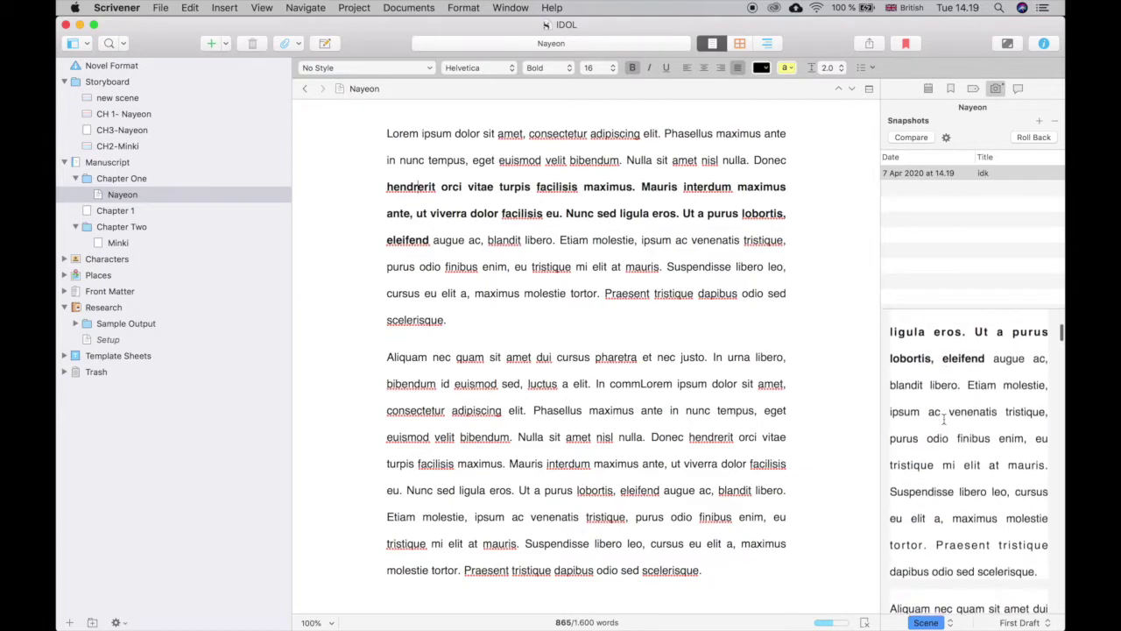
pyautogui.click(946, 174)
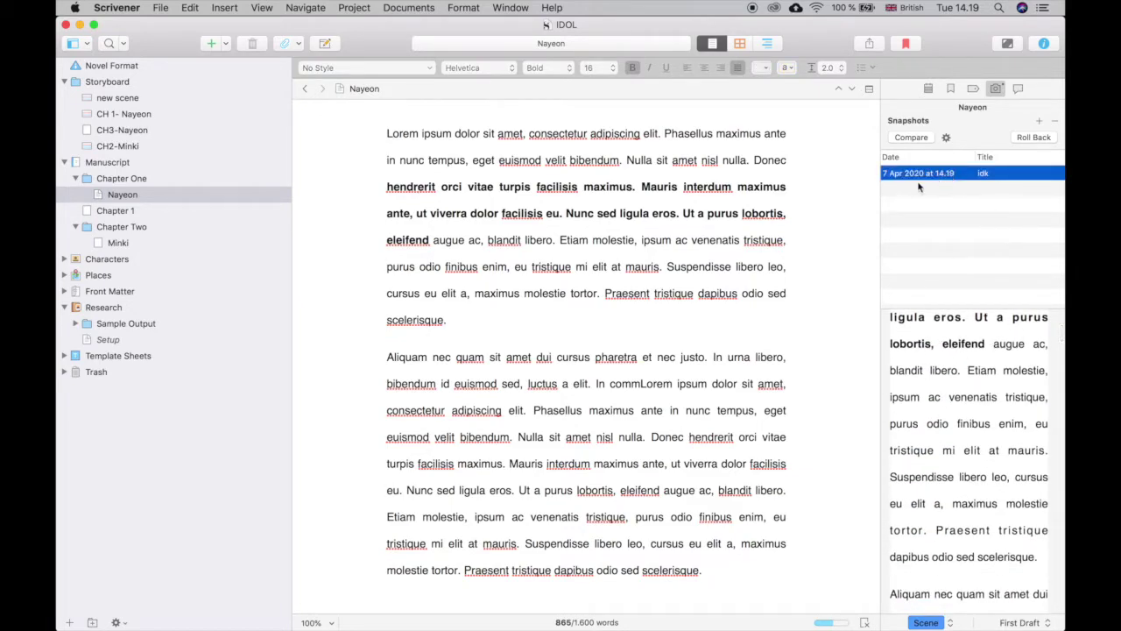
pyautogui.scroll(-5, 948, 398)
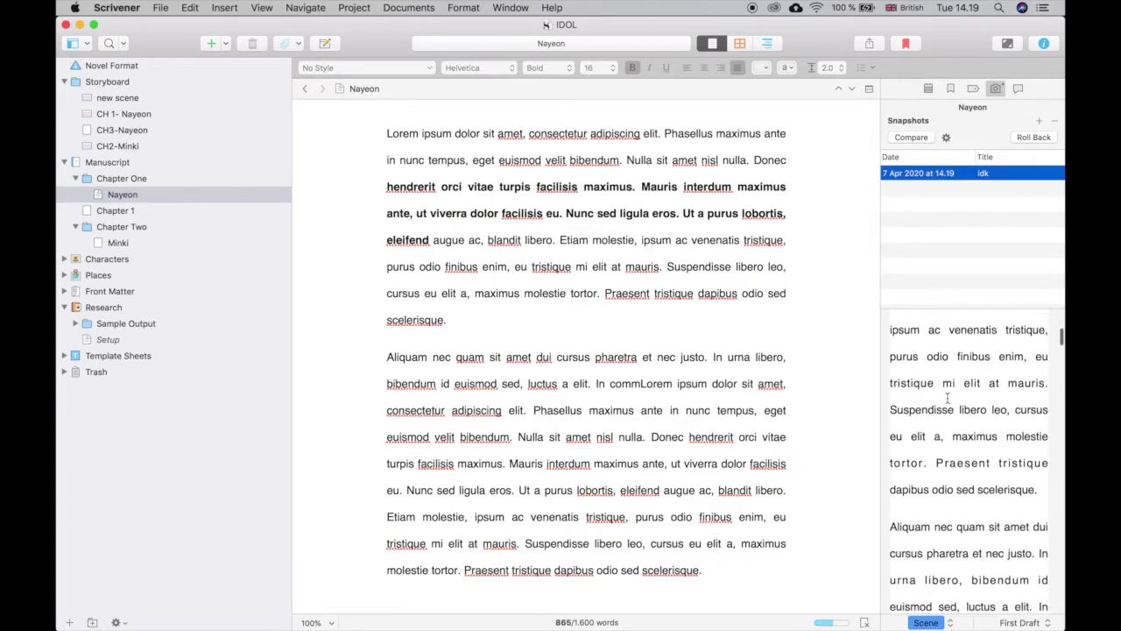
pyautogui.click(950, 407)
pyautogui.moveTo(950, 406); pyautogui.dragTo(967, 469)
pyautogui.click(967, 470)
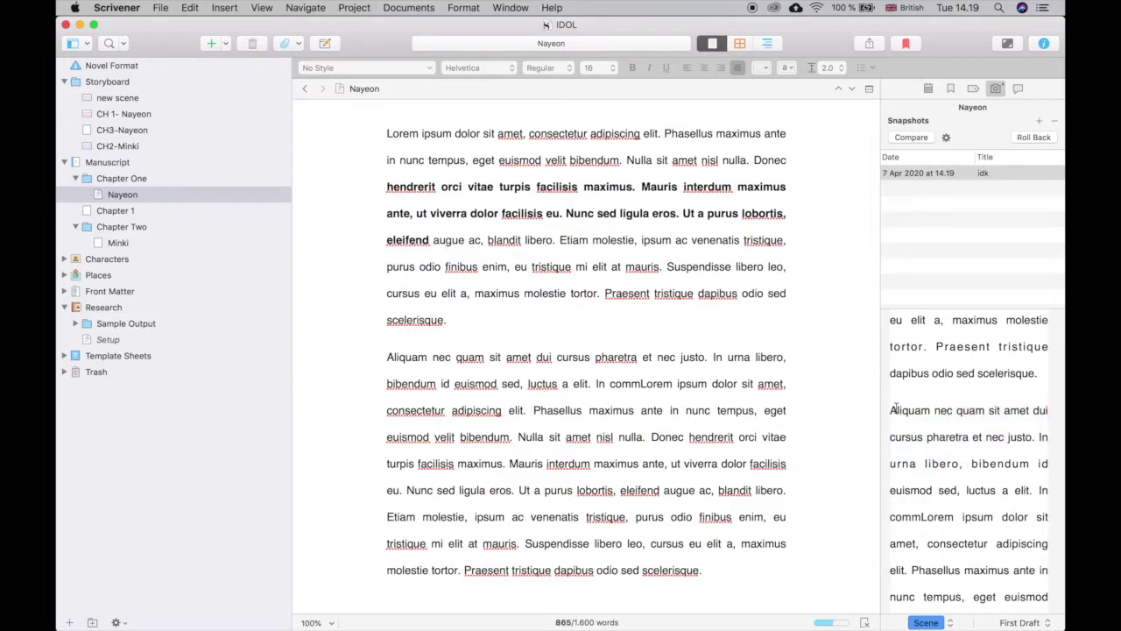
pyautogui.scroll(-10, 897, 407)
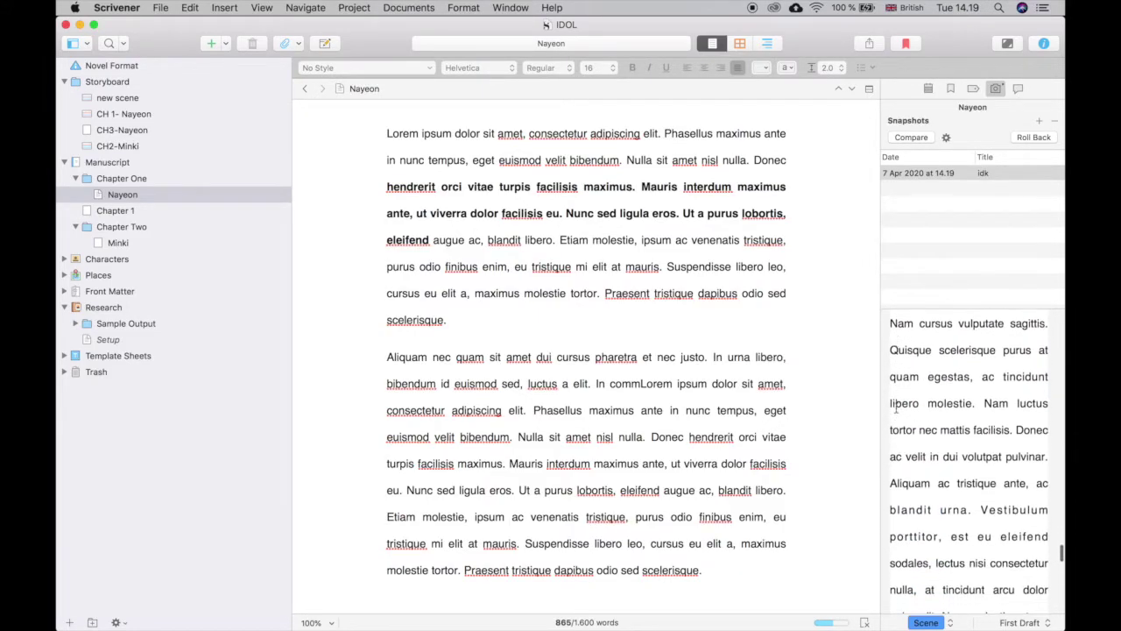
# Delete the text from "Donec hendrerit" through the end of the first paragraph in the Nayeon scene.
pyautogui.moveTo(418, 160); pyautogui.dragTo(753, 322)
pyautogui.click(563, 265)
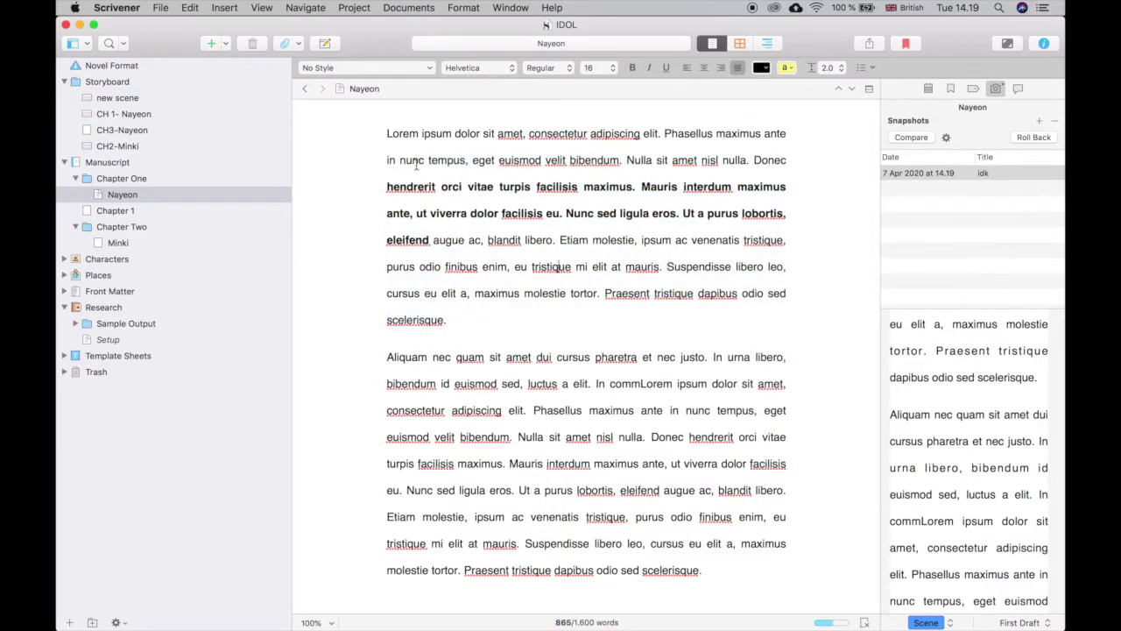
pyautogui.moveTo(753, 166); pyautogui.dragTo(756, 328)
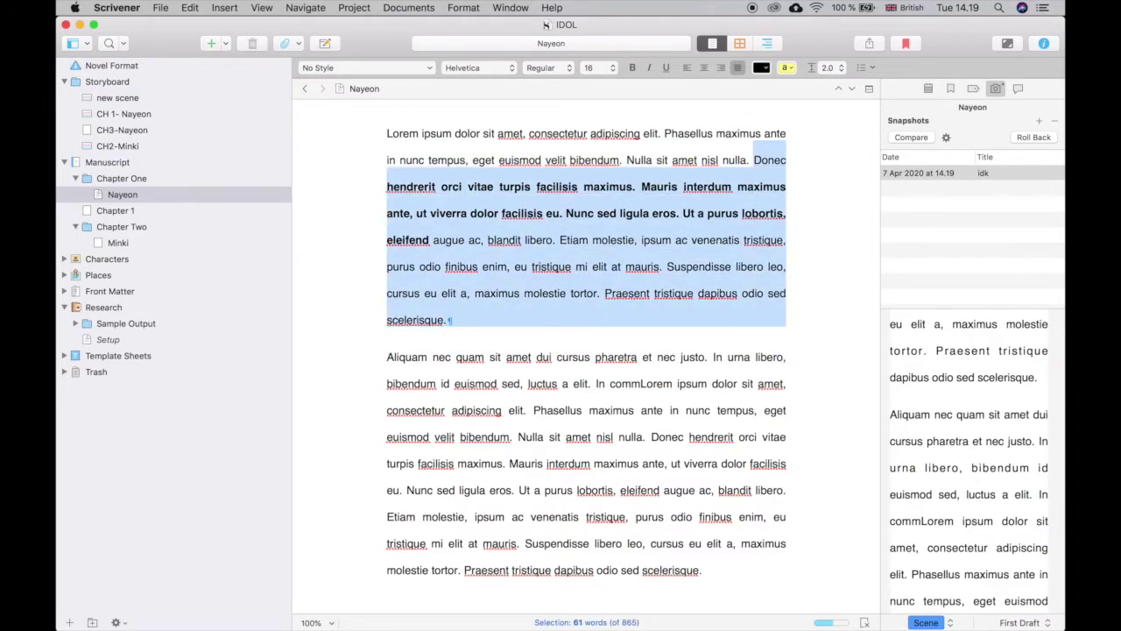
pyautogui.press('BackSpace')
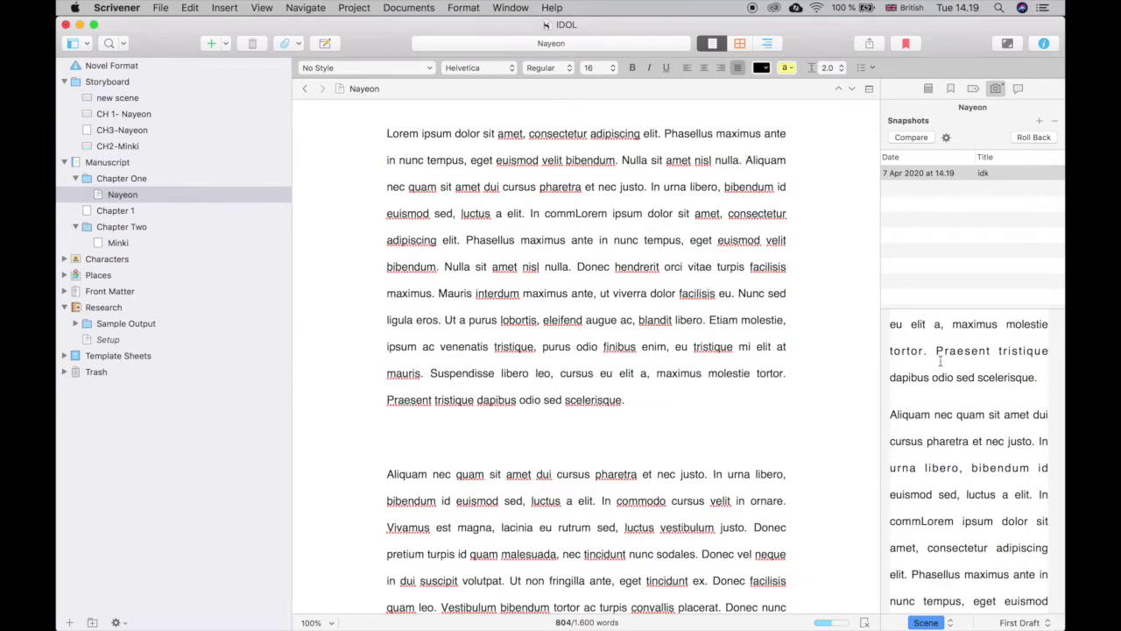
# Copy the missing passage from the "idk" snapshot and paste it into the Nayeon scene after "eget euismod velit bibendum.".
pyautogui.click(934, 175)
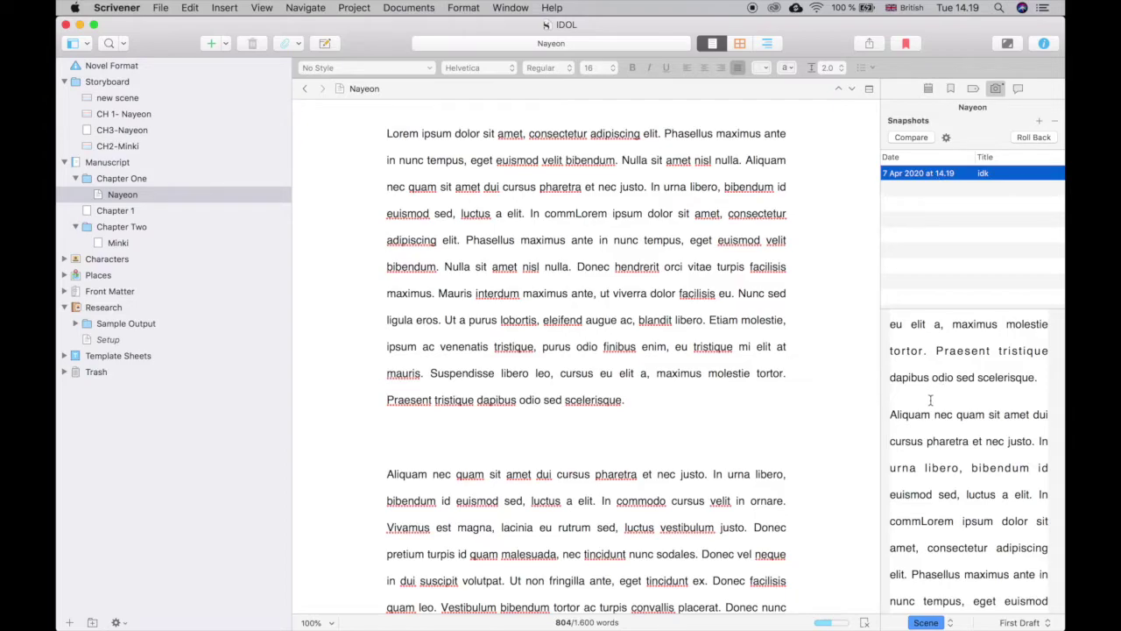
pyautogui.scroll(5, 936, 421)
pyautogui.moveTo(942, 474); pyautogui.dragTo(1040, 504)
pyautogui.press('super+c')
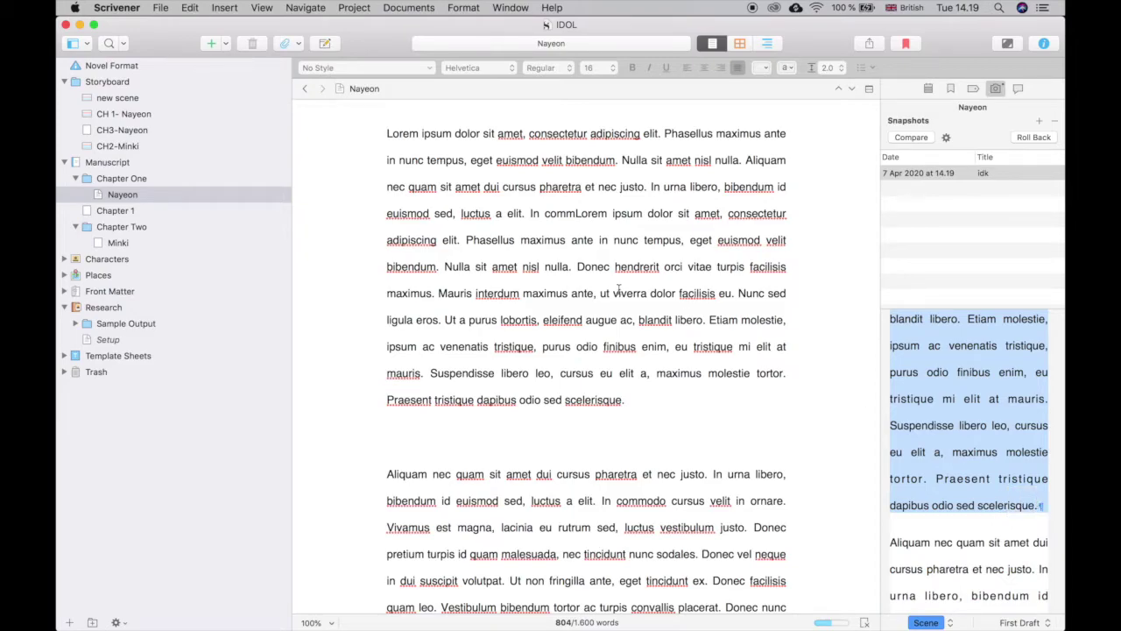
pyautogui.click(619, 160)
pyautogui.press('super+v')
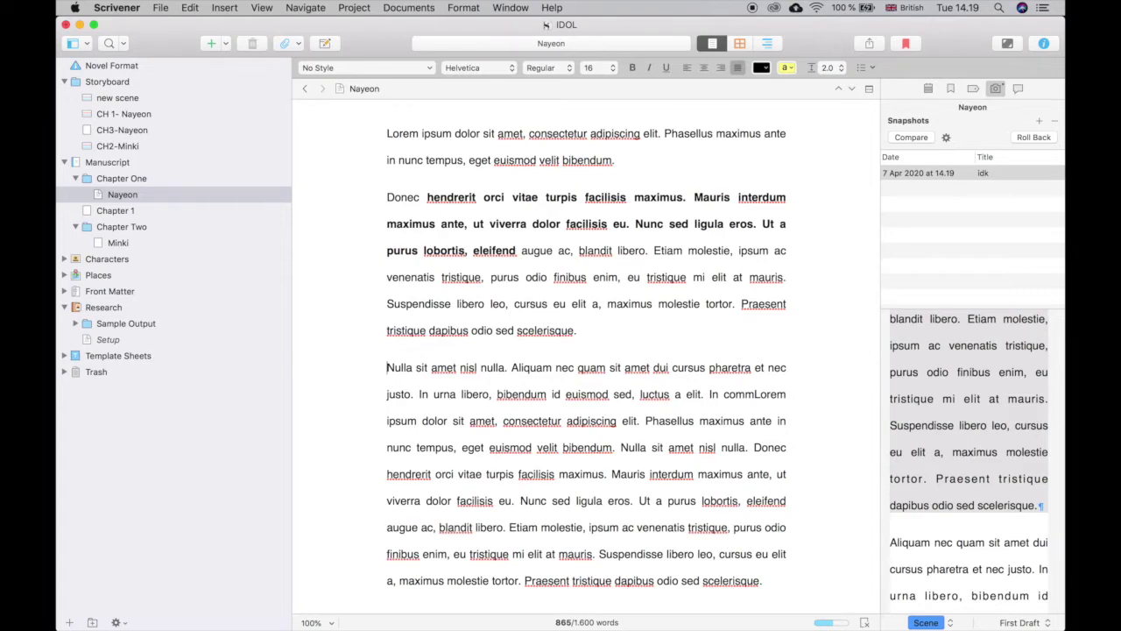
pyautogui.click(545, 219)
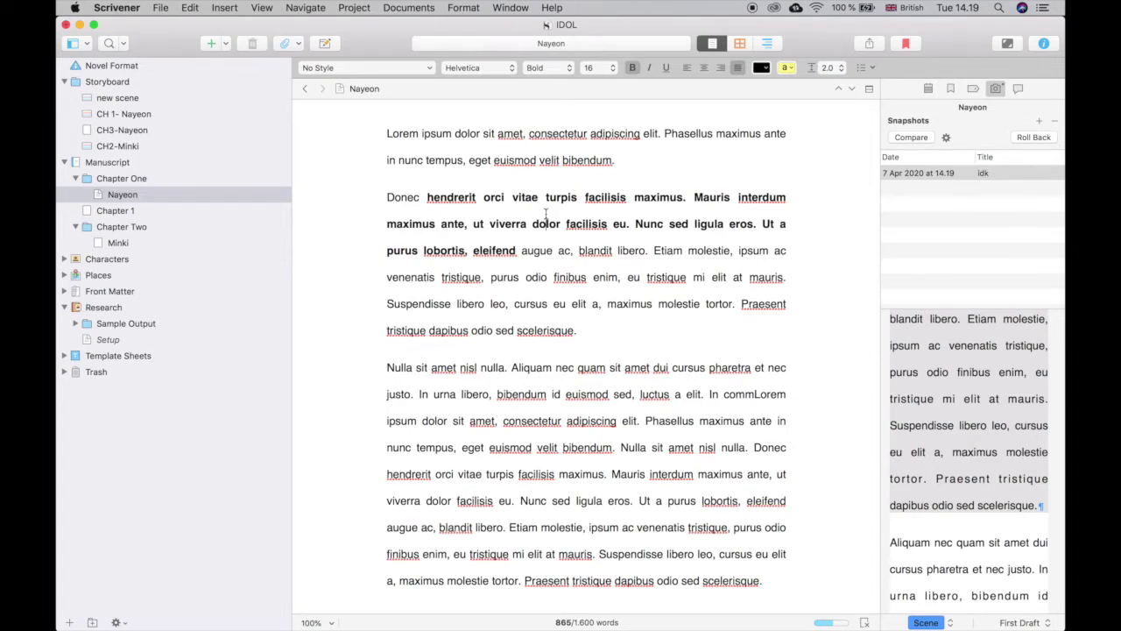
# Look up the speech mode entry in the Setup note's feature list, and go back to the Nayeon scene.
pyautogui.click(127, 346)
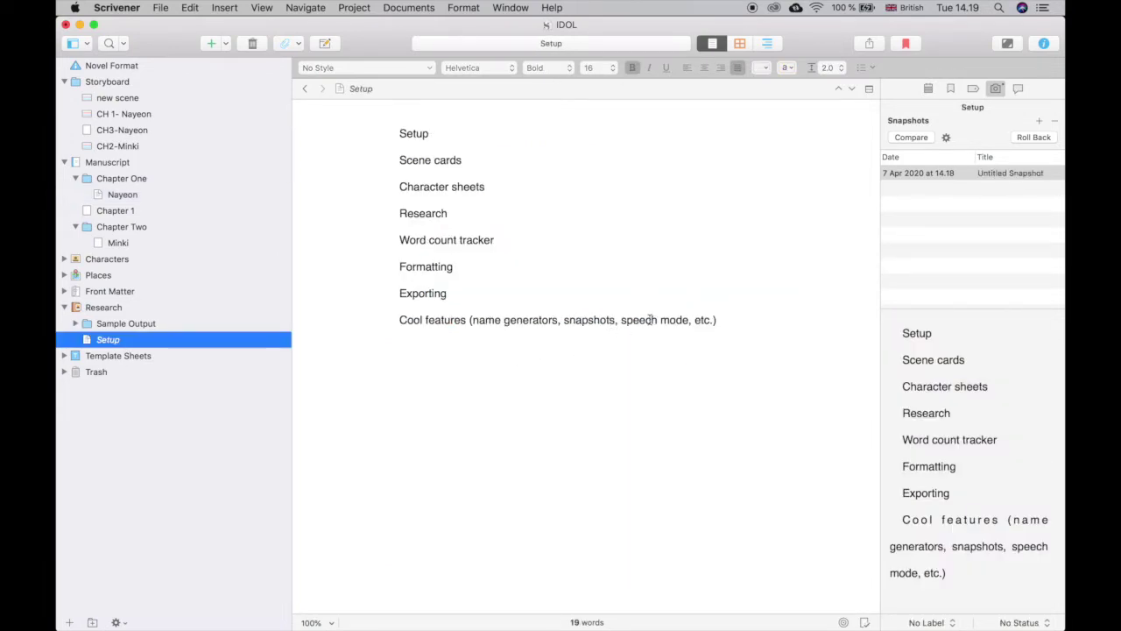
pyautogui.doubleClick(651, 320)
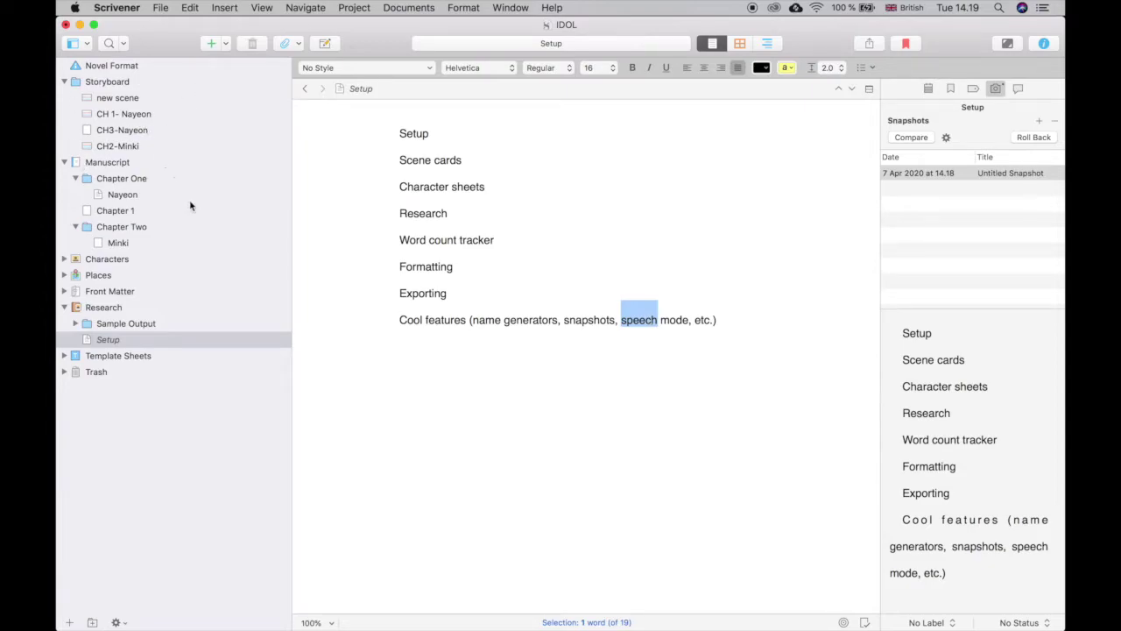
pyautogui.click(145, 196)
pyautogui.click(617, 226)
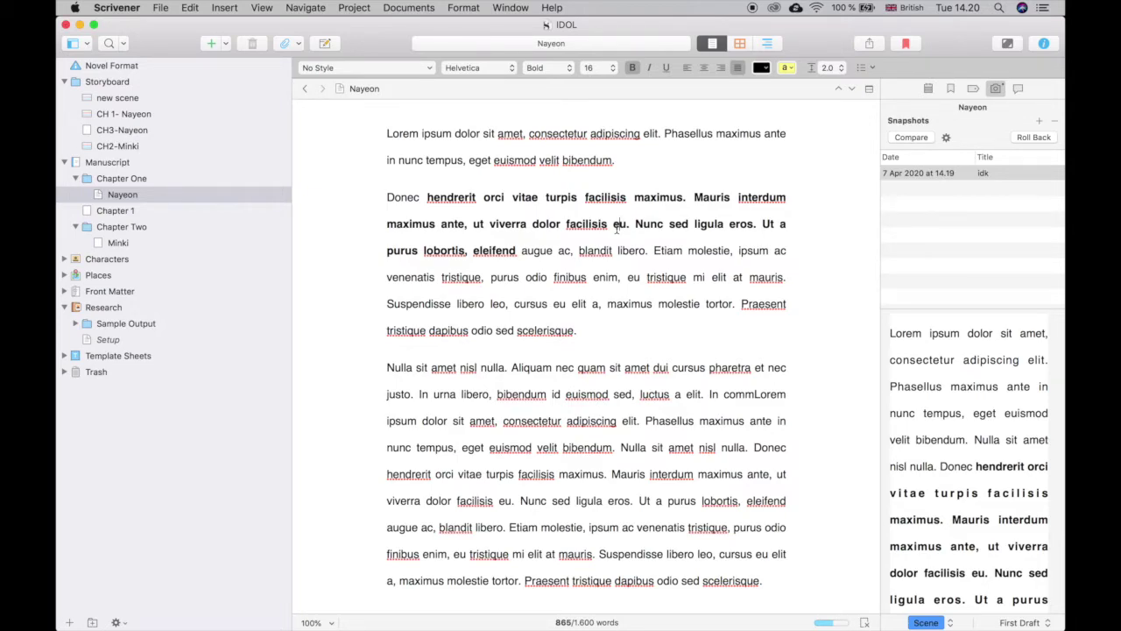
pyautogui.moveTo(387, 132); pyautogui.dragTo(858, 418)
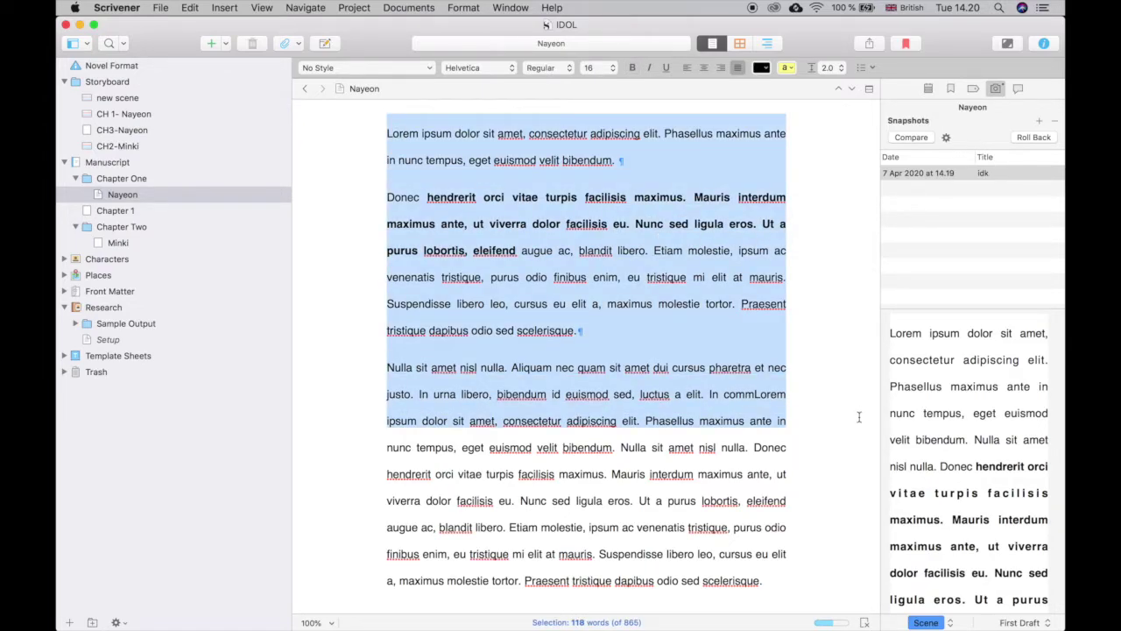
pyautogui.click(536, 236)
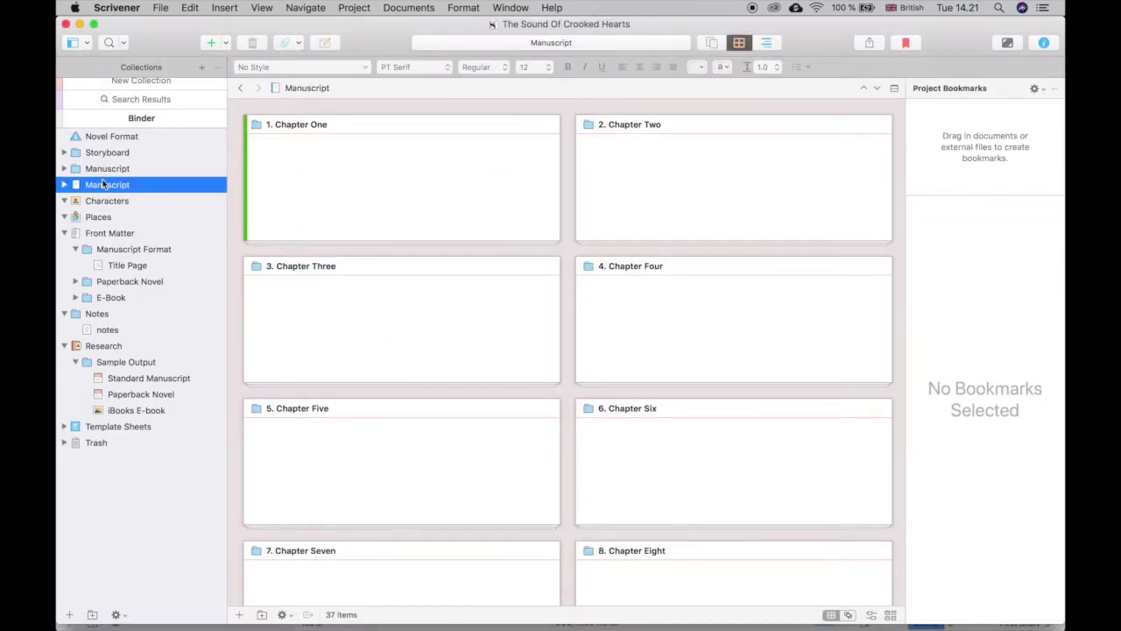
# In The Sound Of Crooked Hearts project, expand the Manuscript and Chapter One, and open Scene #1 for editing.
pyautogui.click(64, 185)
pyautogui.click(76, 201)
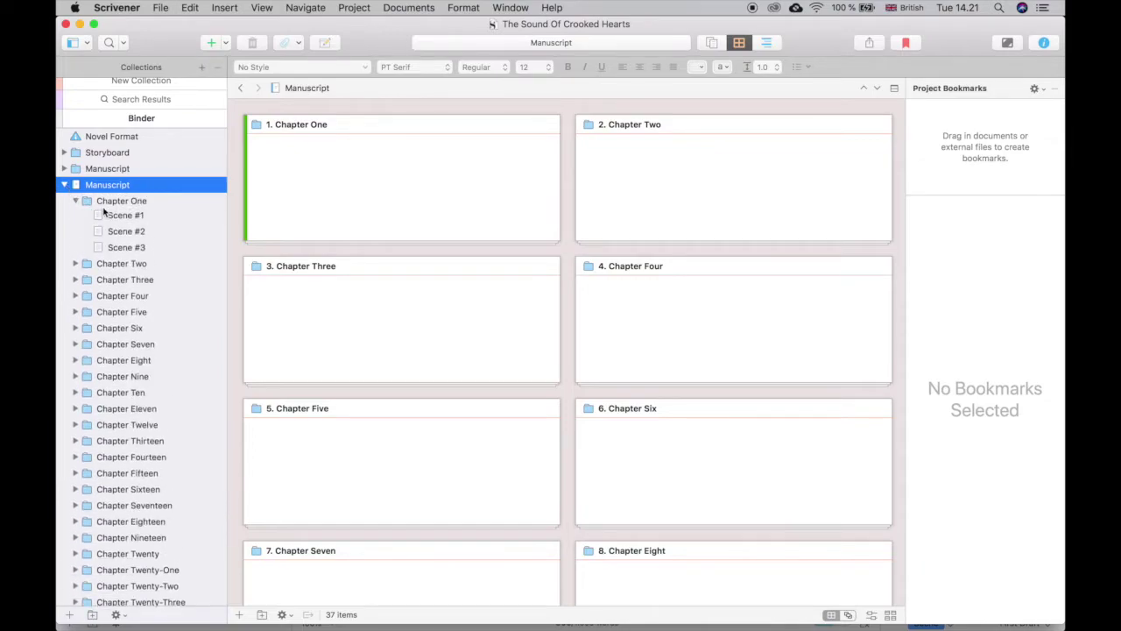
pyautogui.click(111, 215)
pyautogui.click(425, 156)
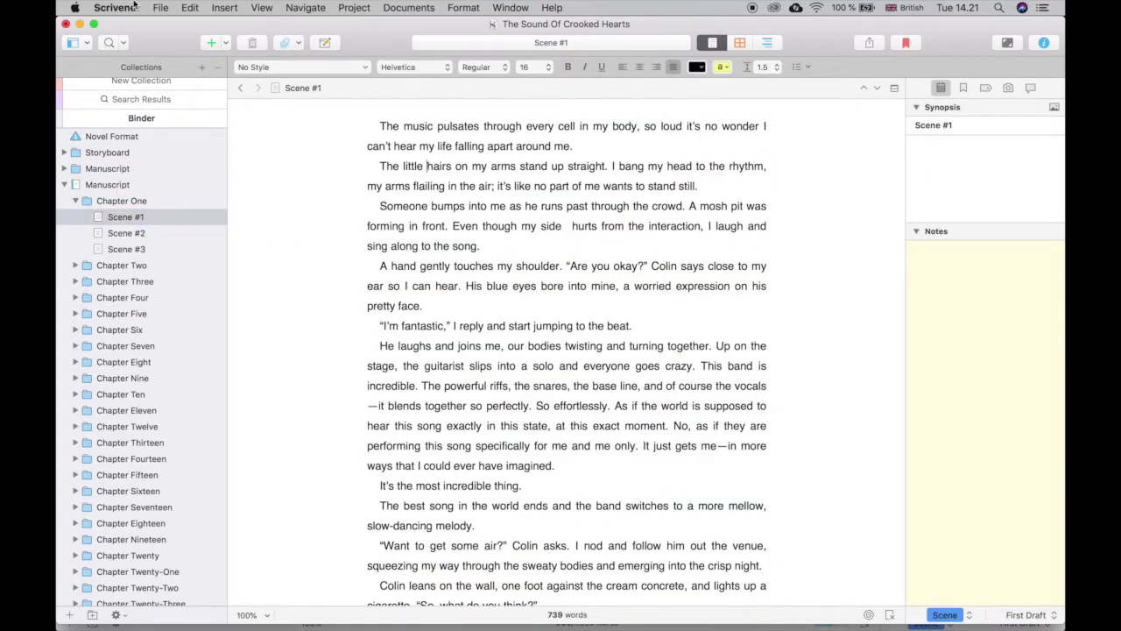
# Have the text of Scene #1 read aloud with the Speech feature, and stop the reading.
pyautogui.click(189, 8)
pyautogui.moveTo(348, 379)
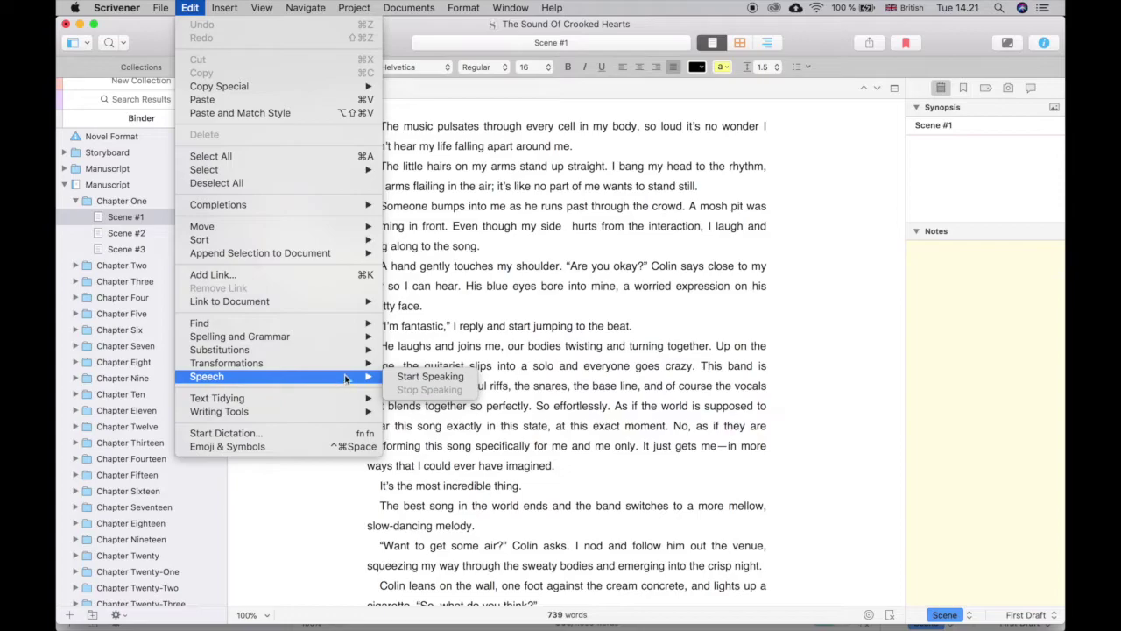
pyautogui.click(427, 377)
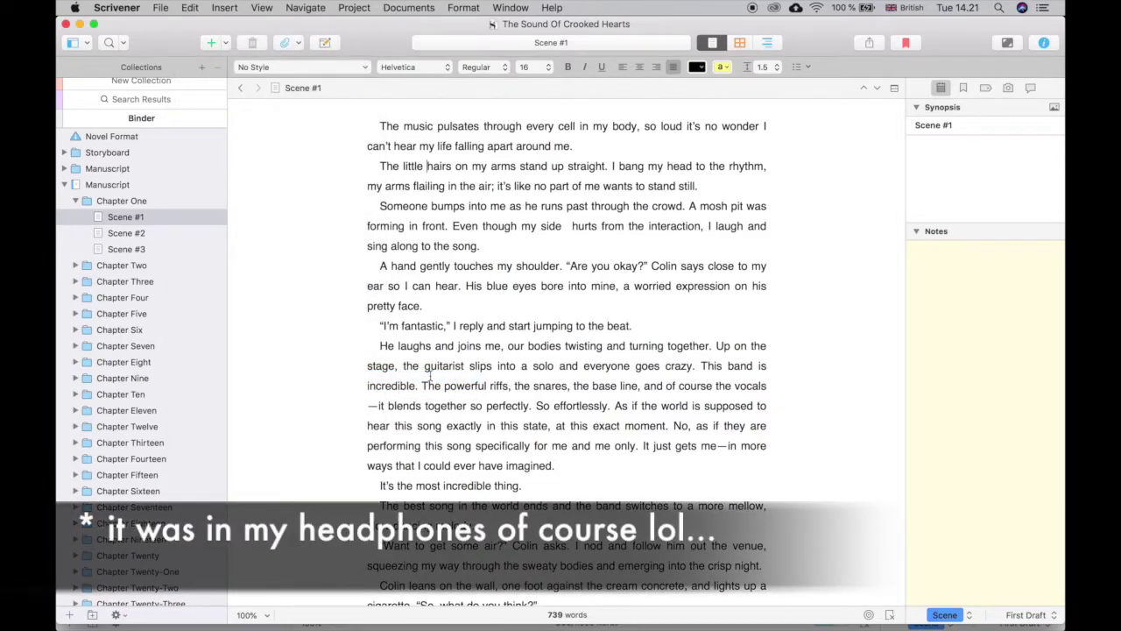
pyautogui.click(189, 8)
pyautogui.moveTo(343, 378)
pyautogui.click(427, 395)
pyautogui.click(540, 267)
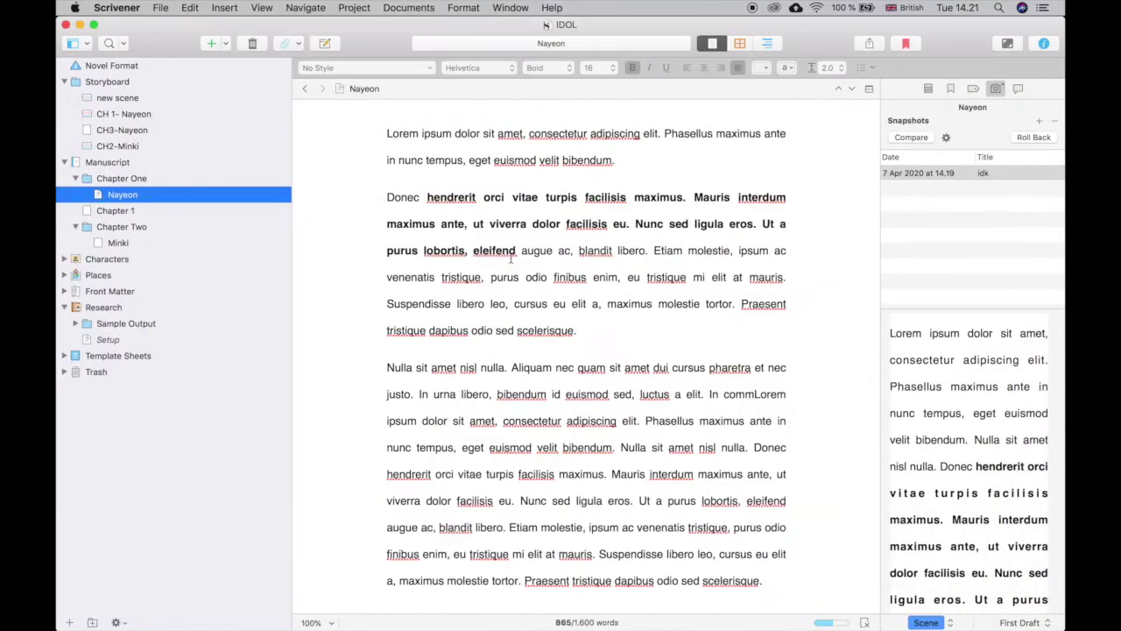
# Open the Setup note in the IDOL project and review its topics, from Setup and Scene cards through the cool features line.
pyautogui.click(514, 275)
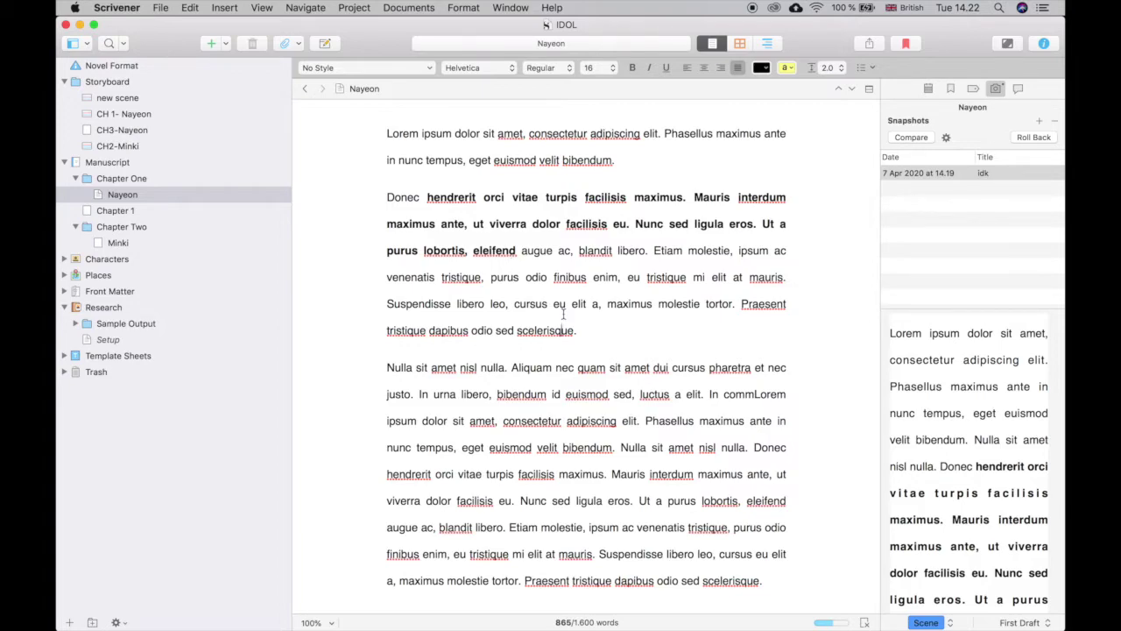
pyautogui.click(108, 339)
pyautogui.click(579, 268)
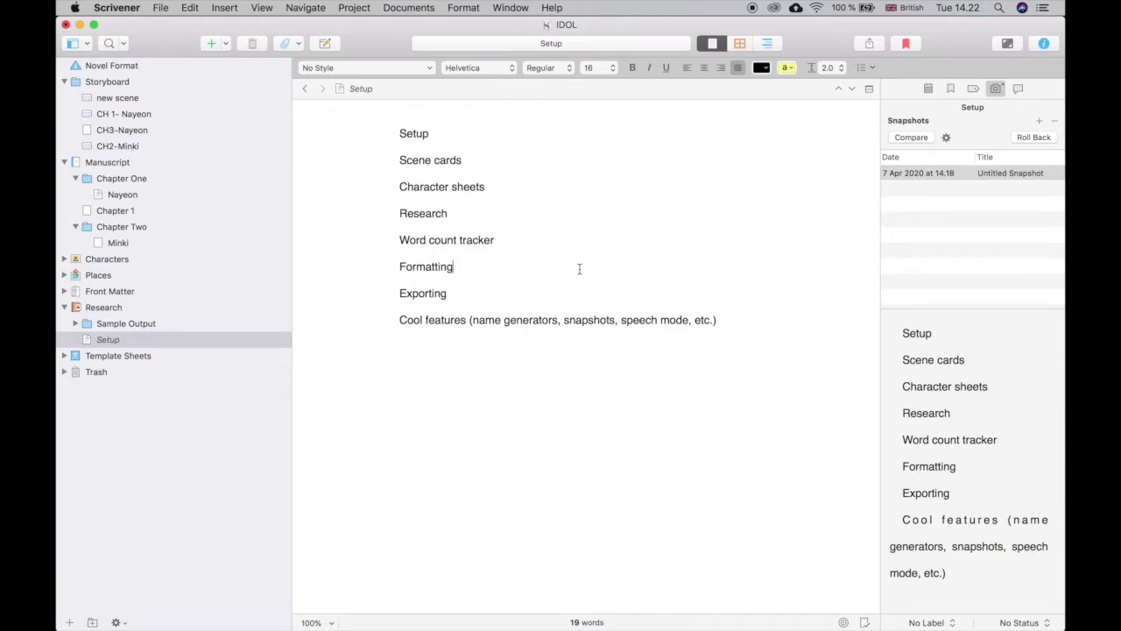
pyautogui.moveTo(396, 131); pyautogui.dragTo(808, 304)
pyautogui.click(411, 312)
pyautogui.moveTo(399, 321); pyautogui.dragTo(784, 321)
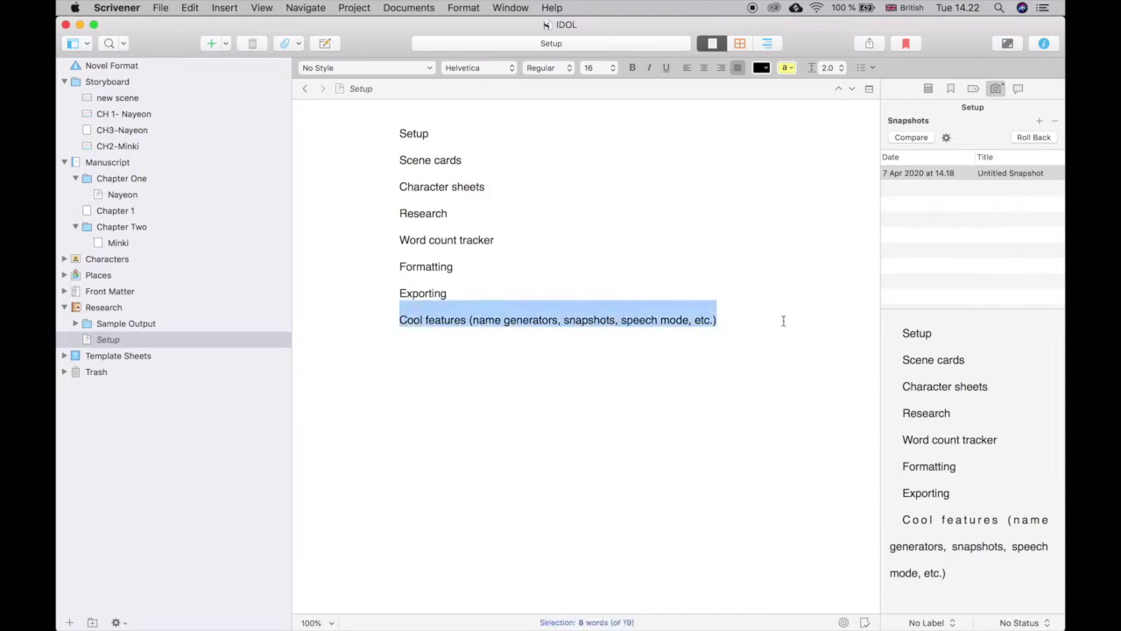
pyautogui.click(482, 298)
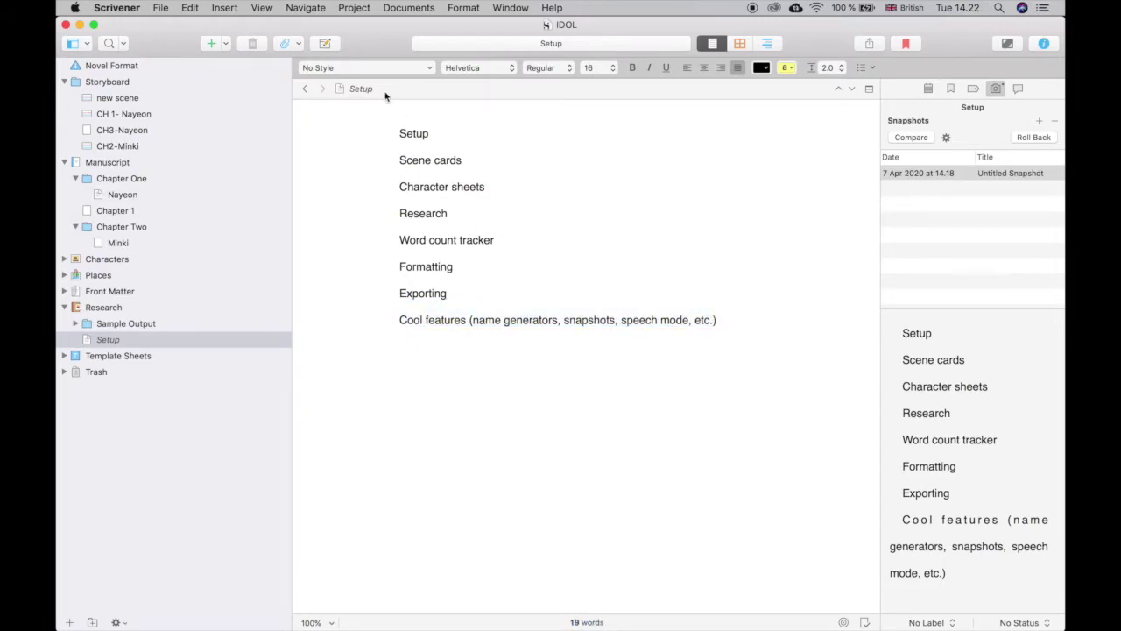
pyautogui.moveTo(396, 131); pyautogui.dragTo(647, 291)
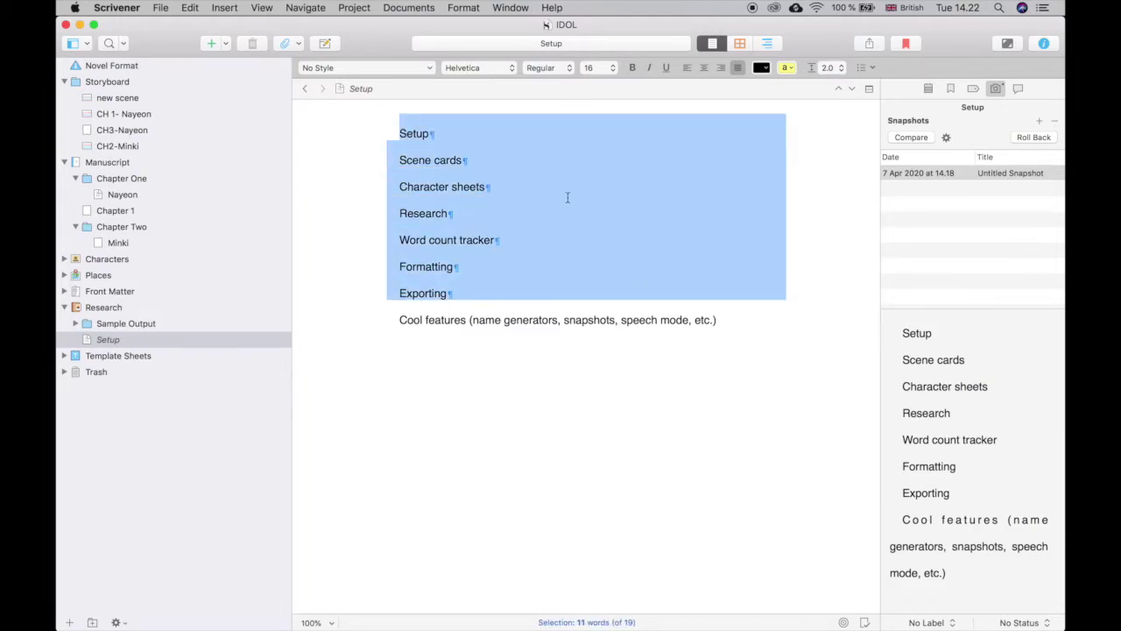
pyautogui.click(535, 193)
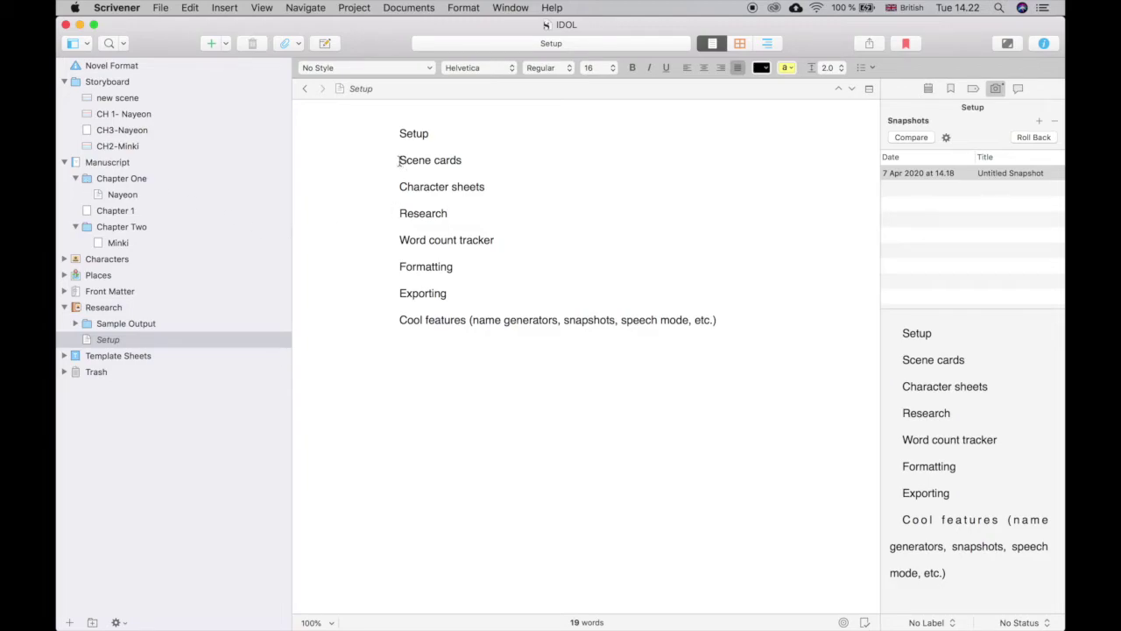
pyautogui.moveTo(398, 163); pyautogui.dragTo(565, 160)
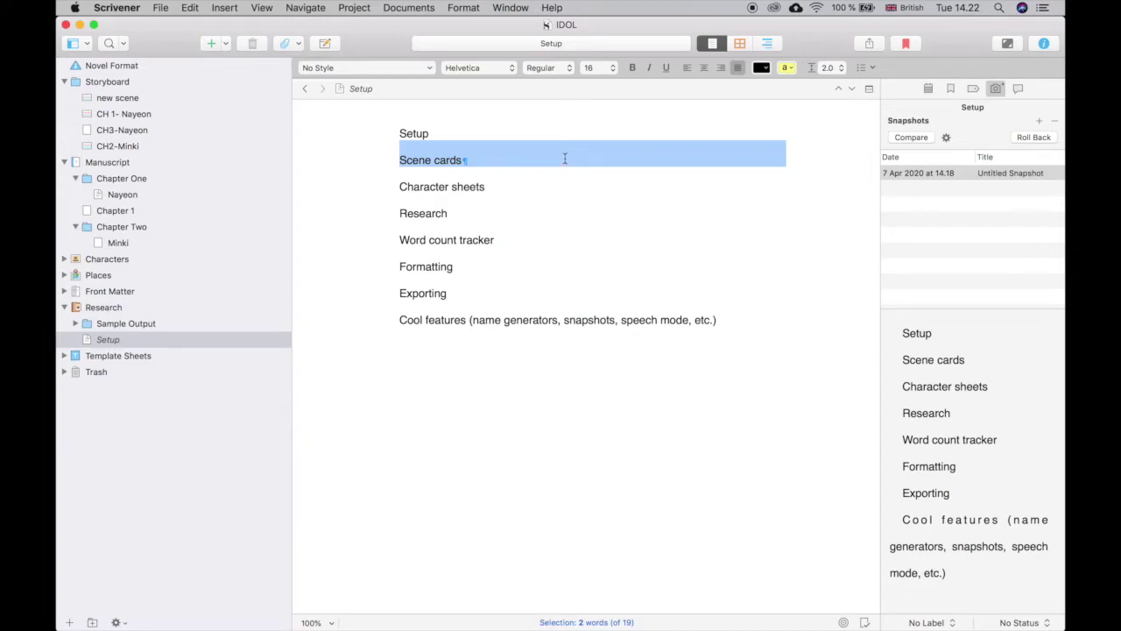
pyautogui.moveTo(399, 239); pyautogui.dragTo(697, 240)
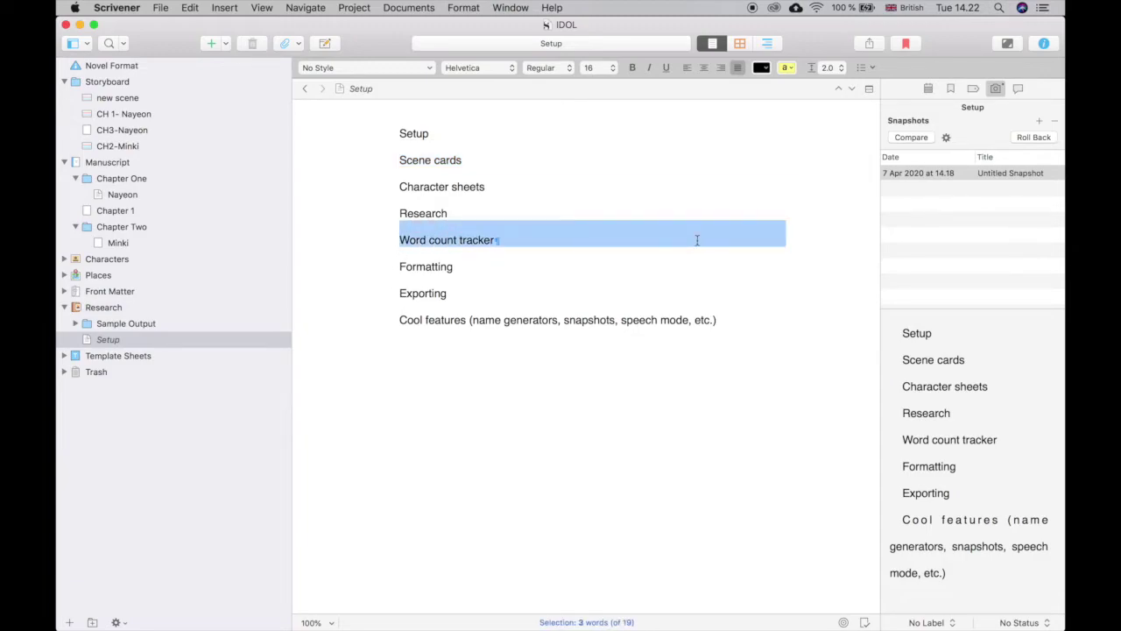
# Collapse the Manuscript and compare its outline, corkboard and combined text views, ending on the corkboard.
pyautogui.click(65, 163)
pyautogui.click(99, 167)
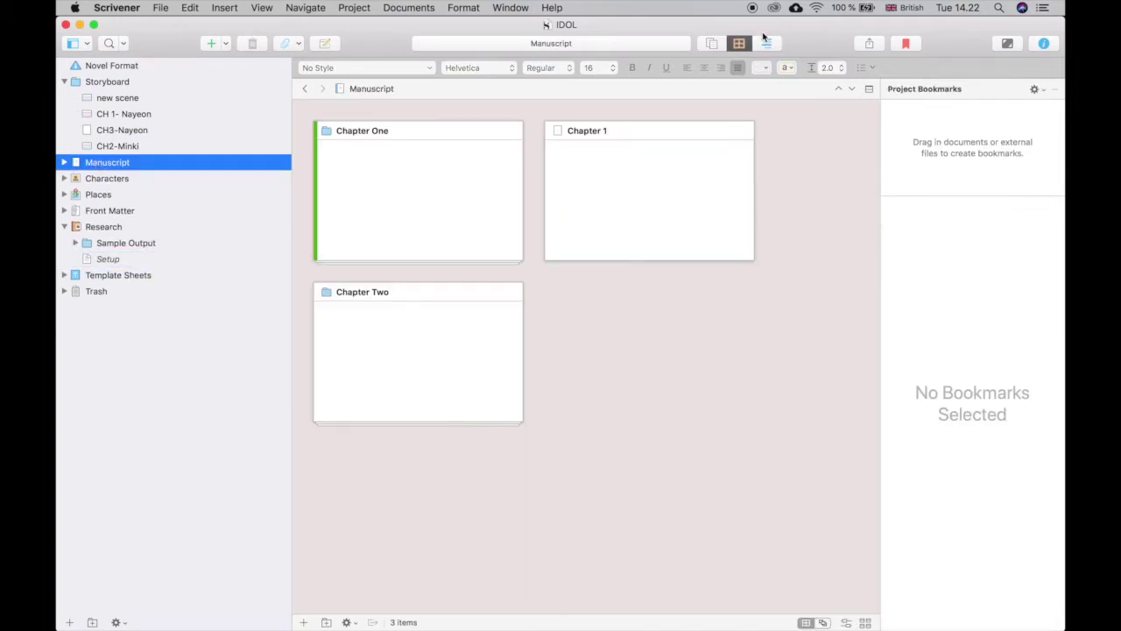
pyautogui.click(766, 44)
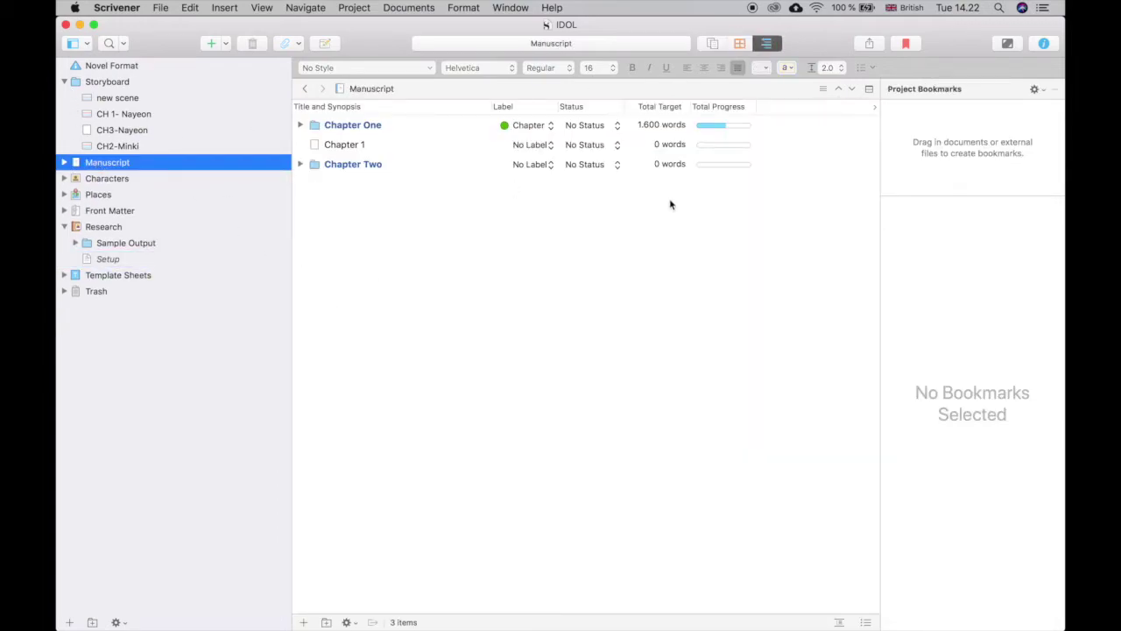
pyautogui.click(739, 44)
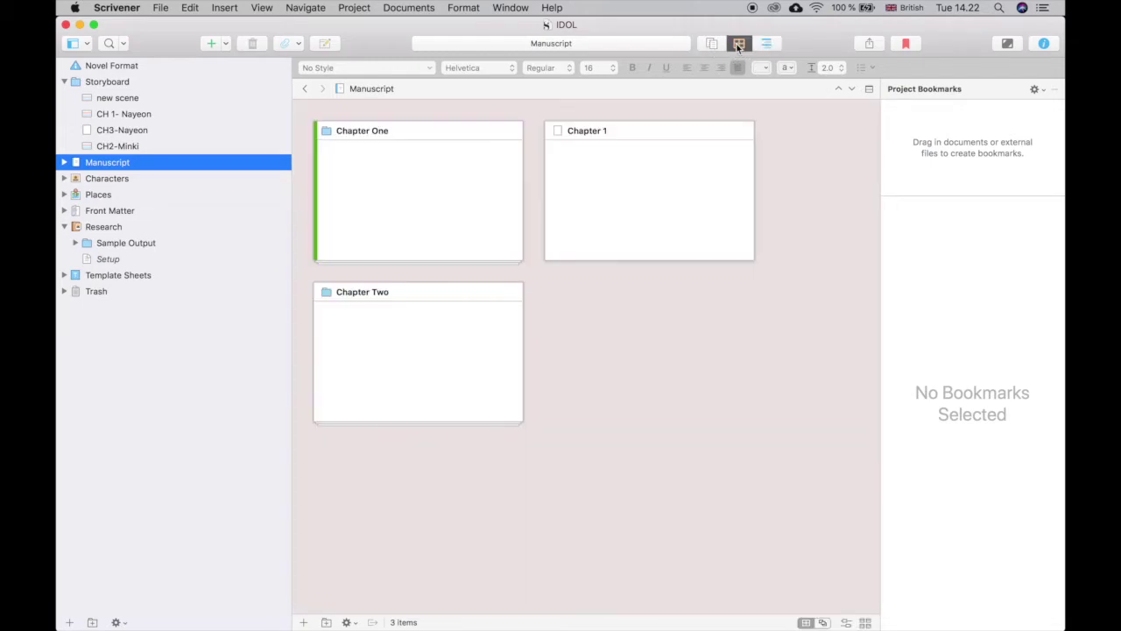
pyautogui.click(714, 45)
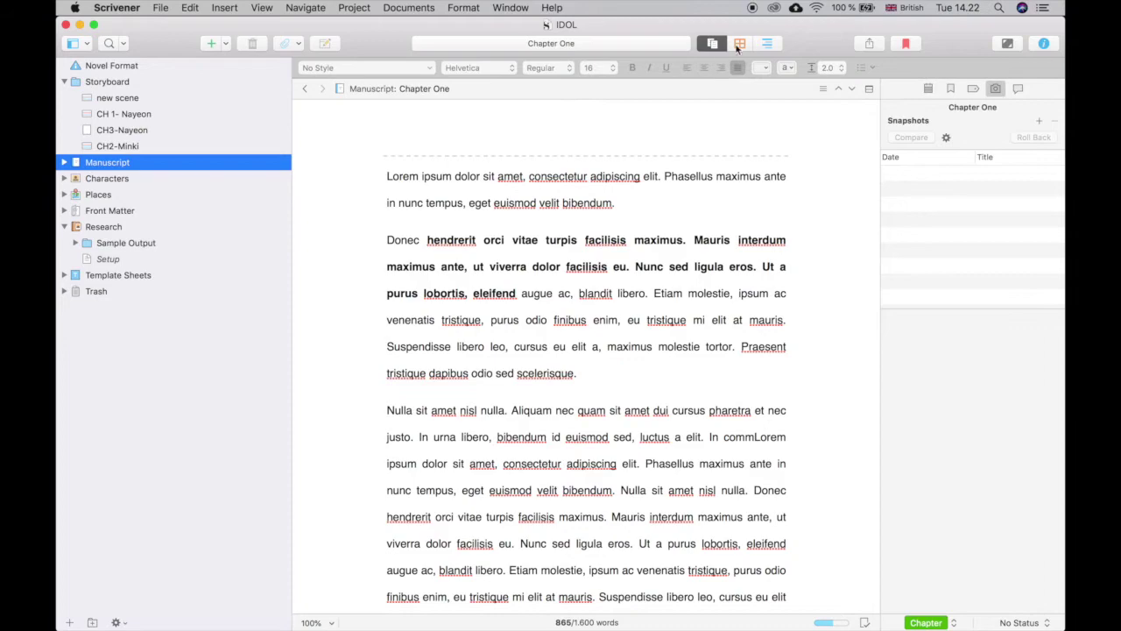
pyautogui.click(736, 48)
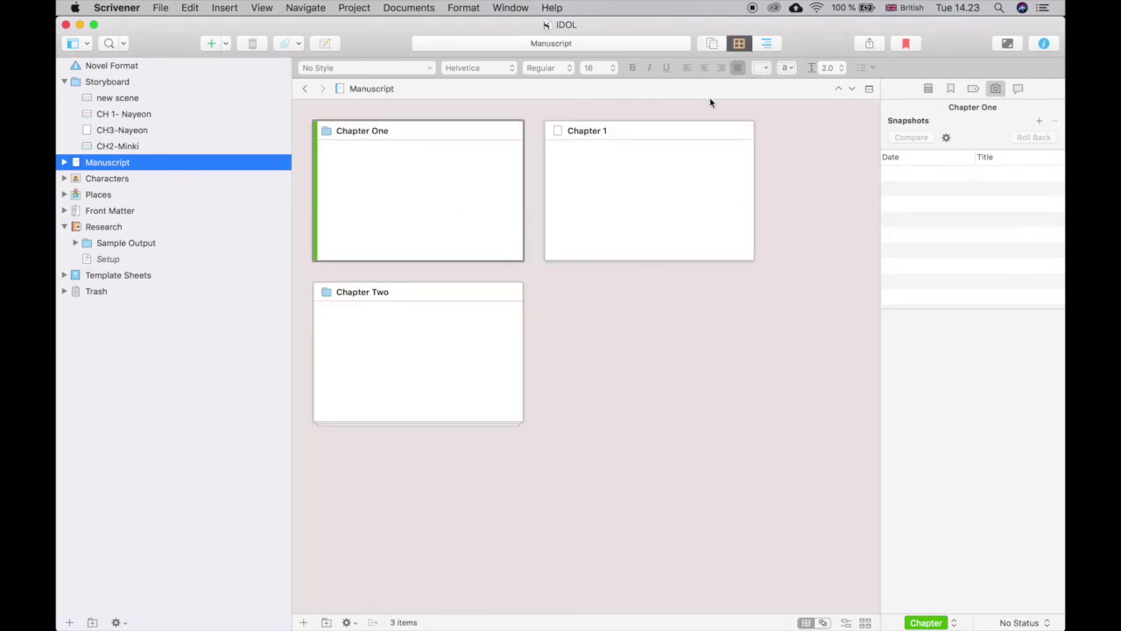
# Collapse the Storyboard folder and show the Manuscript in outline view.
pyautogui.click(209, 82)
pyautogui.click(63, 82)
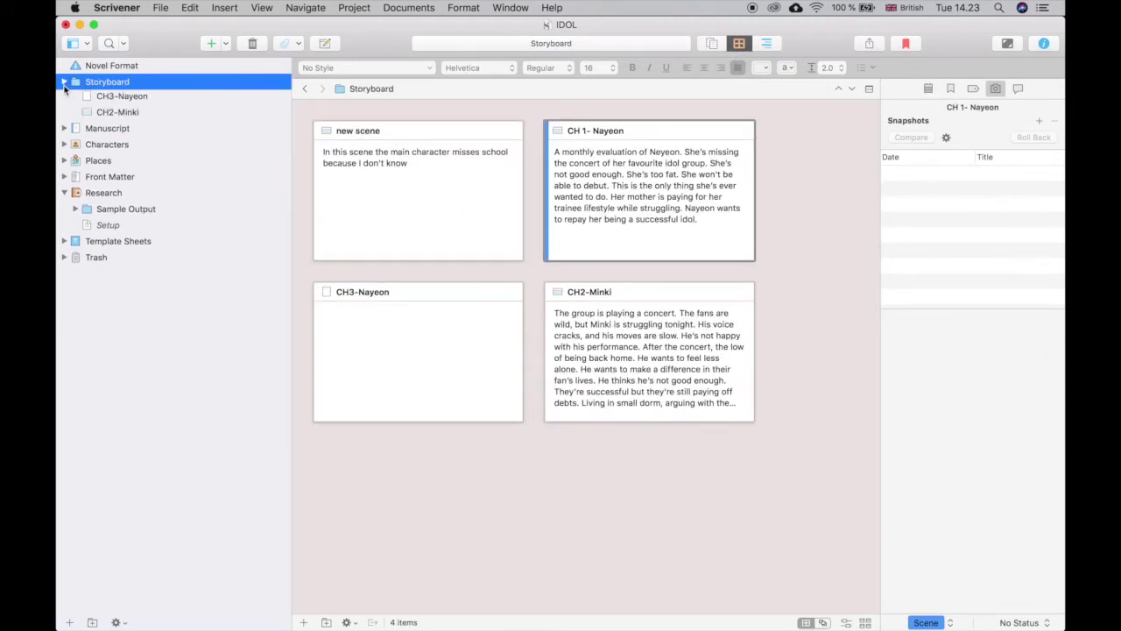
pyautogui.click(143, 99)
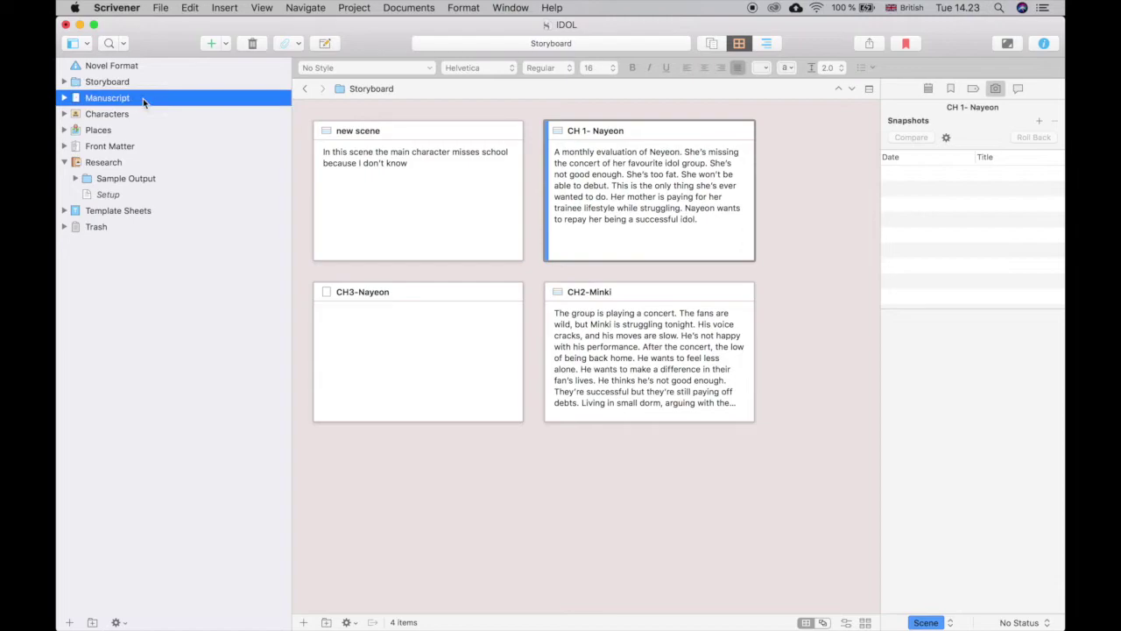
pyautogui.click(768, 43)
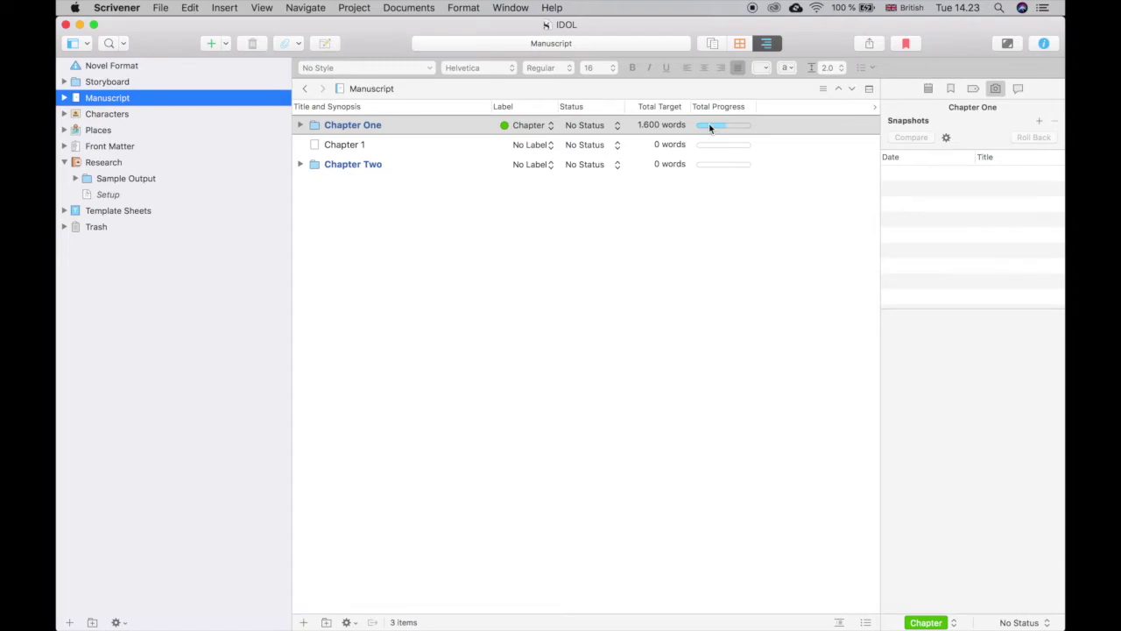
# Add the Word Count, Target and Progress columns to the Manuscript outline.
pyautogui.click(874, 106)
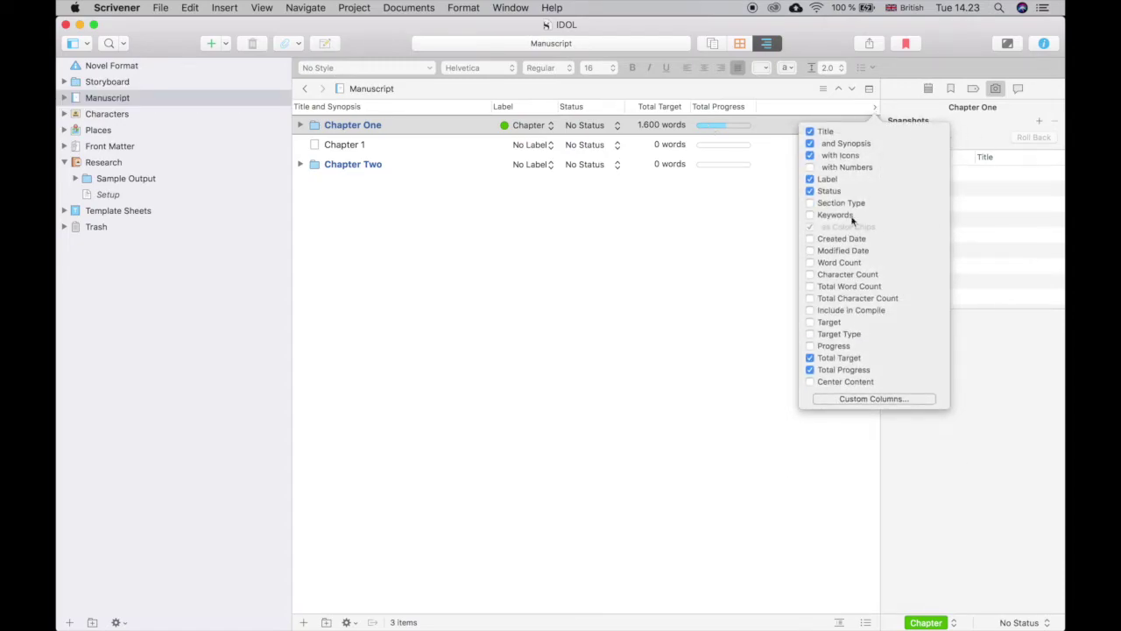
pyautogui.click(810, 263)
pyautogui.click(809, 323)
pyautogui.click(811, 347)
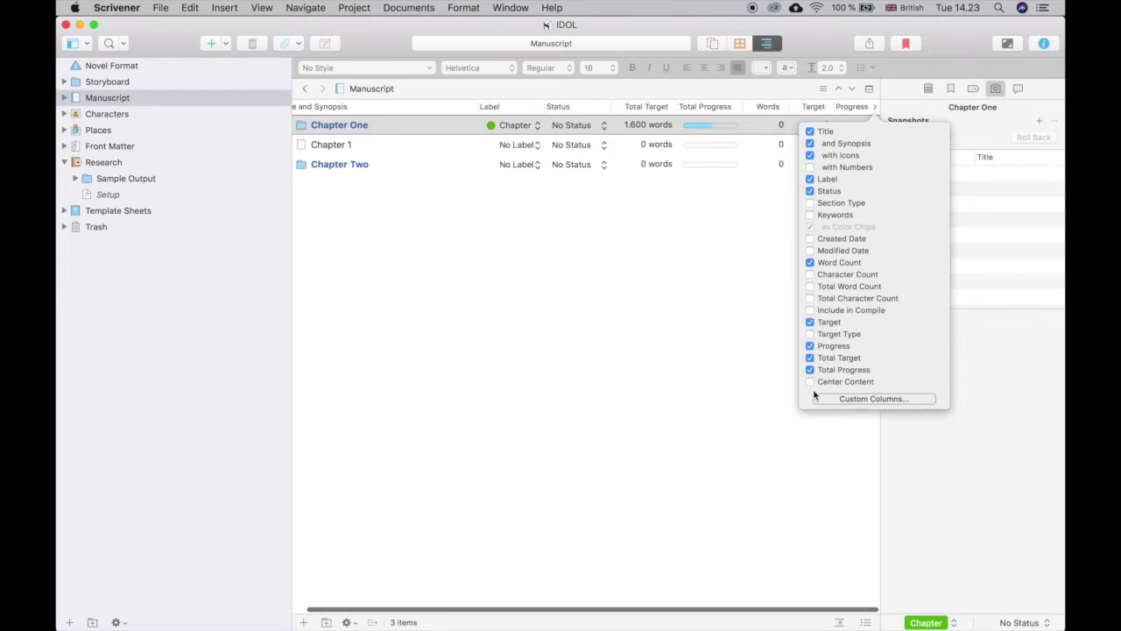
pyautogui.click(868, 114)
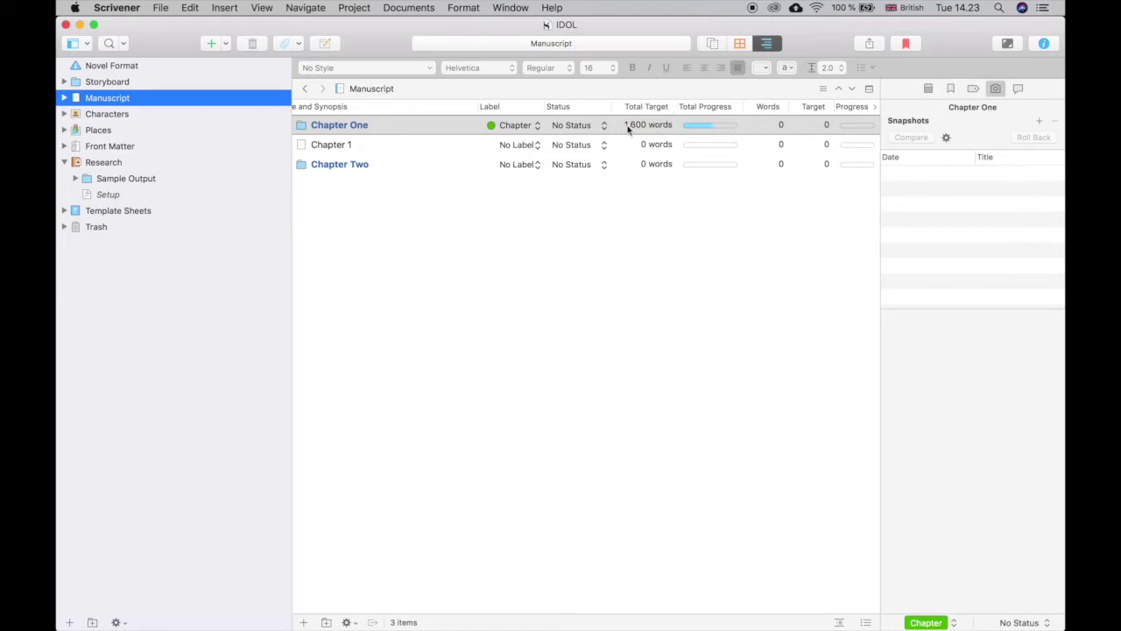
# Look through the label choices for Chapter One without changing its label, and open the Setup note.
pyautogui.click(479, 127)
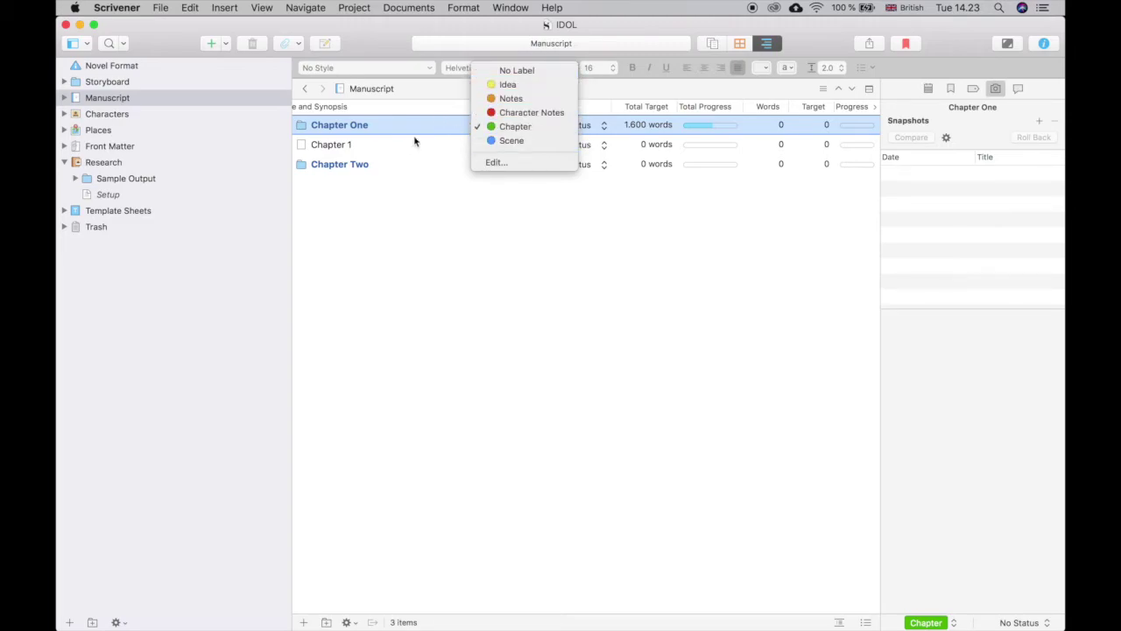
pyautogui.click(601, 148)
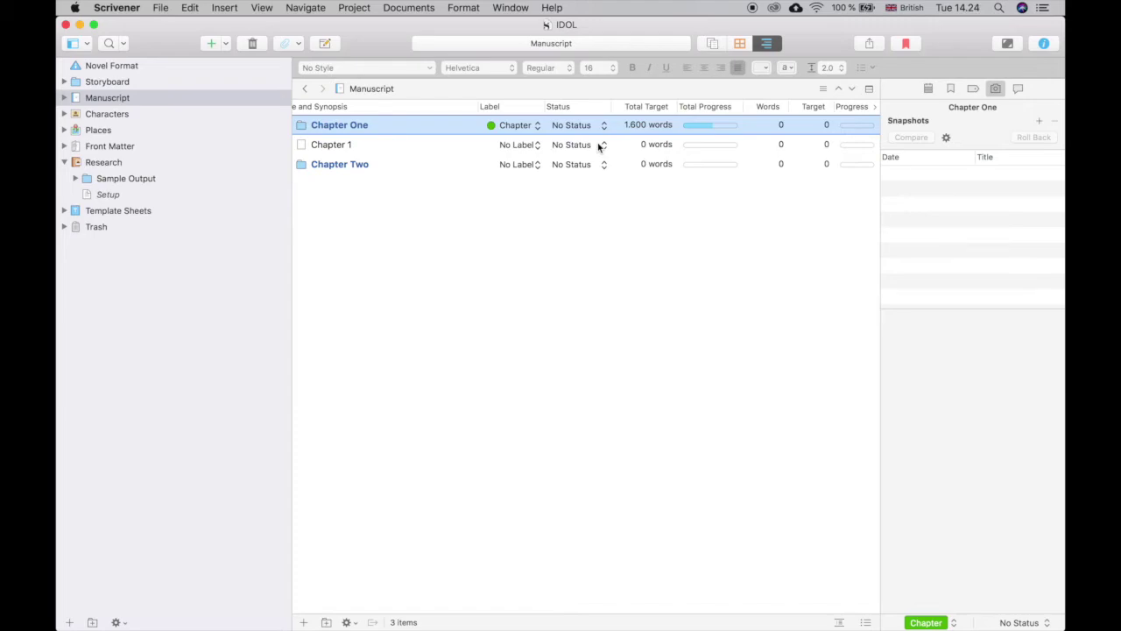
pyautogui.click(128, 194)
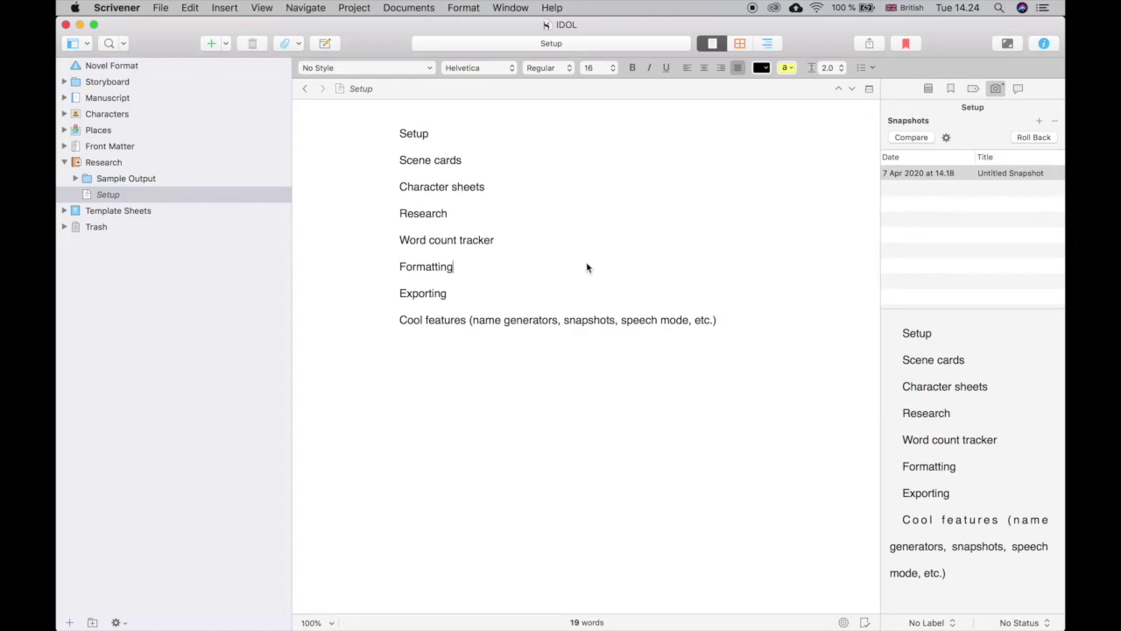
# Expand the Manuscript, open the Nayeon scene for editing and check the project's overall and session word count targets.
pyautogui.click(64, 98)
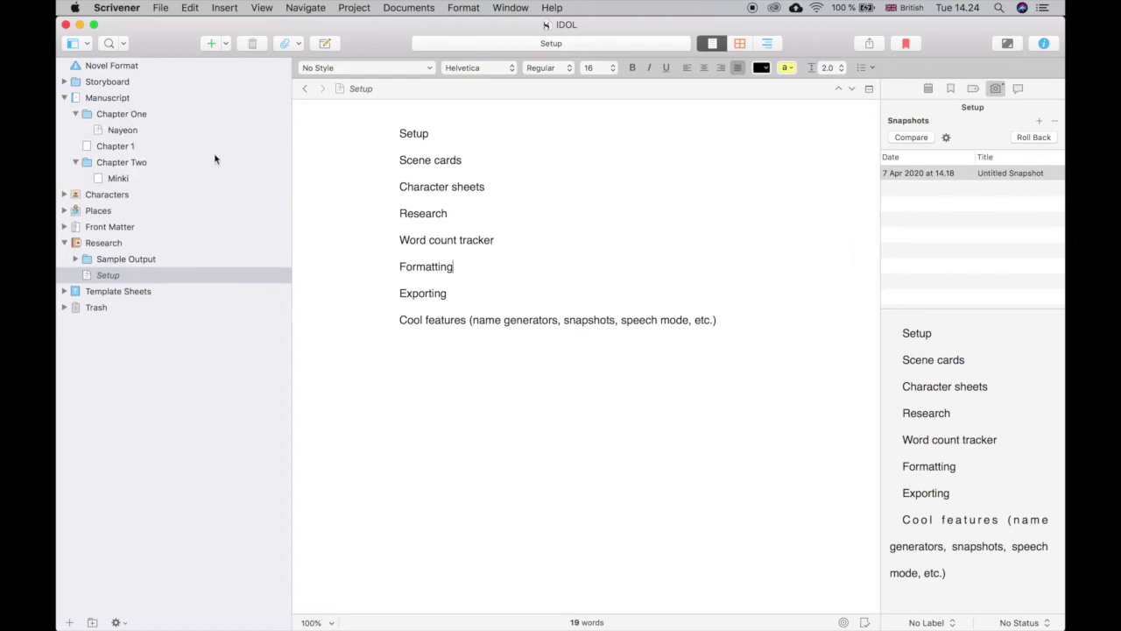
pyautogui.click(174, 130)
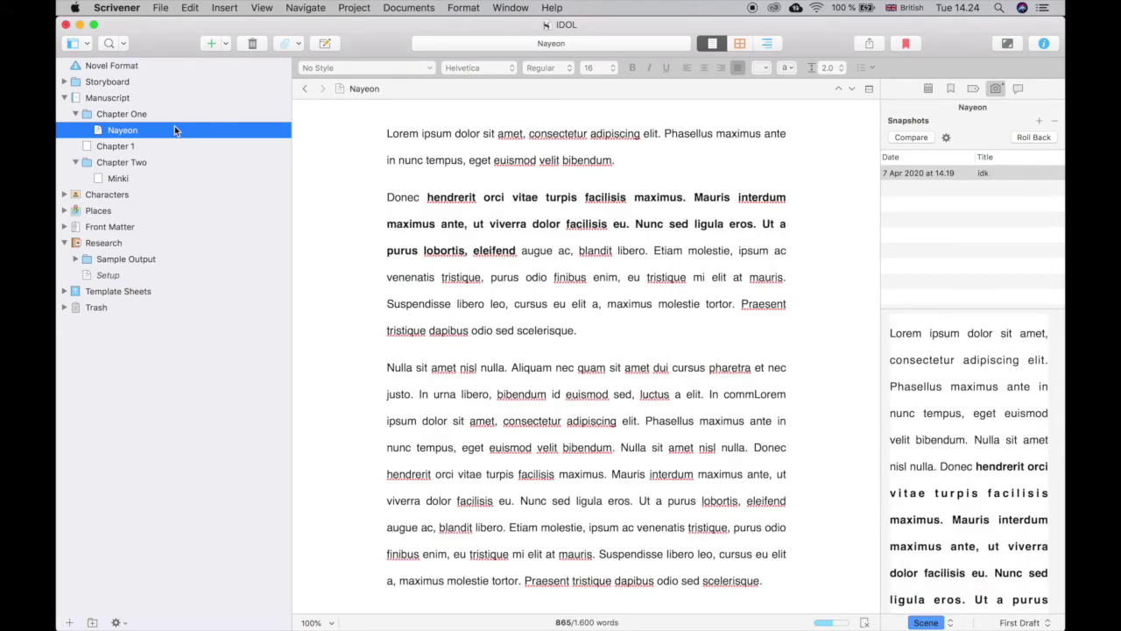
pyautogui.doubleClick(581, 212)
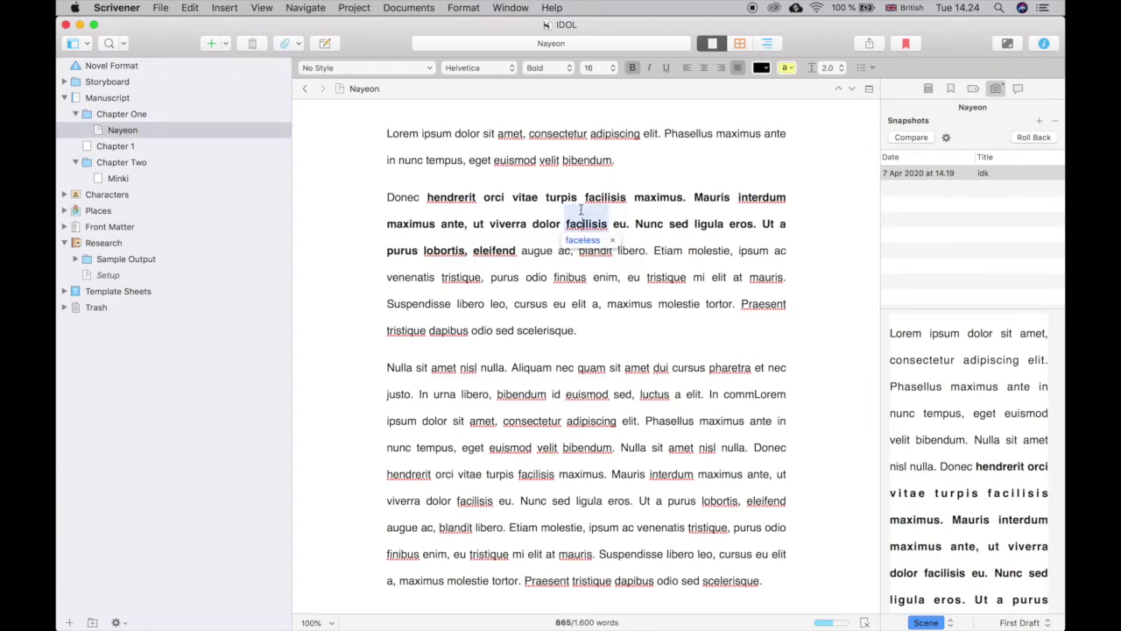
pyautogui.moveTo(637, 46)
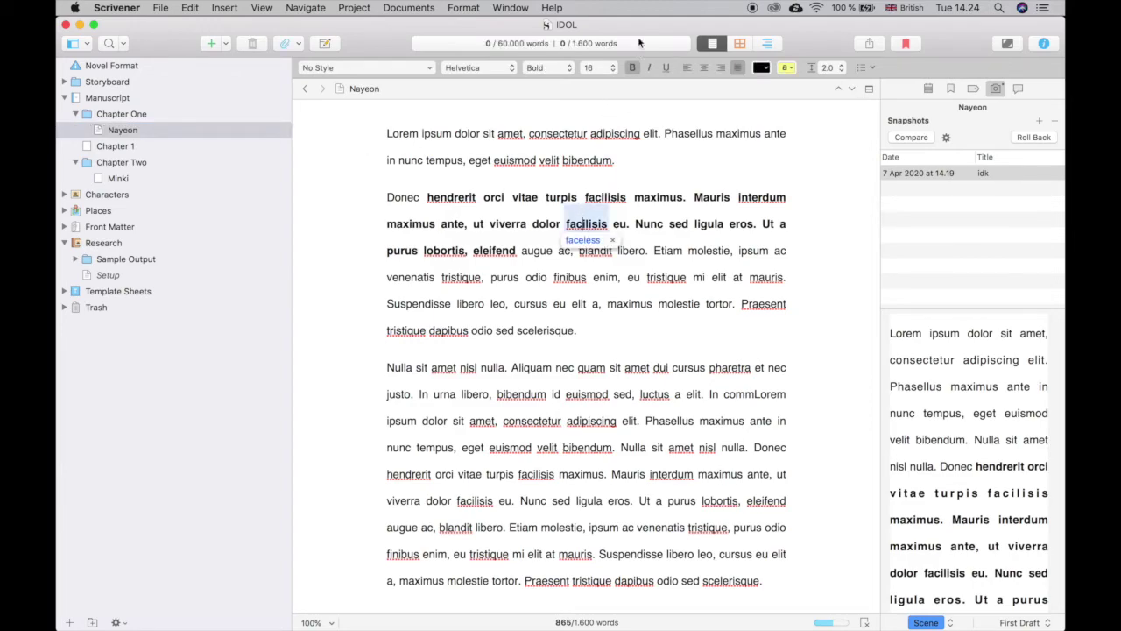